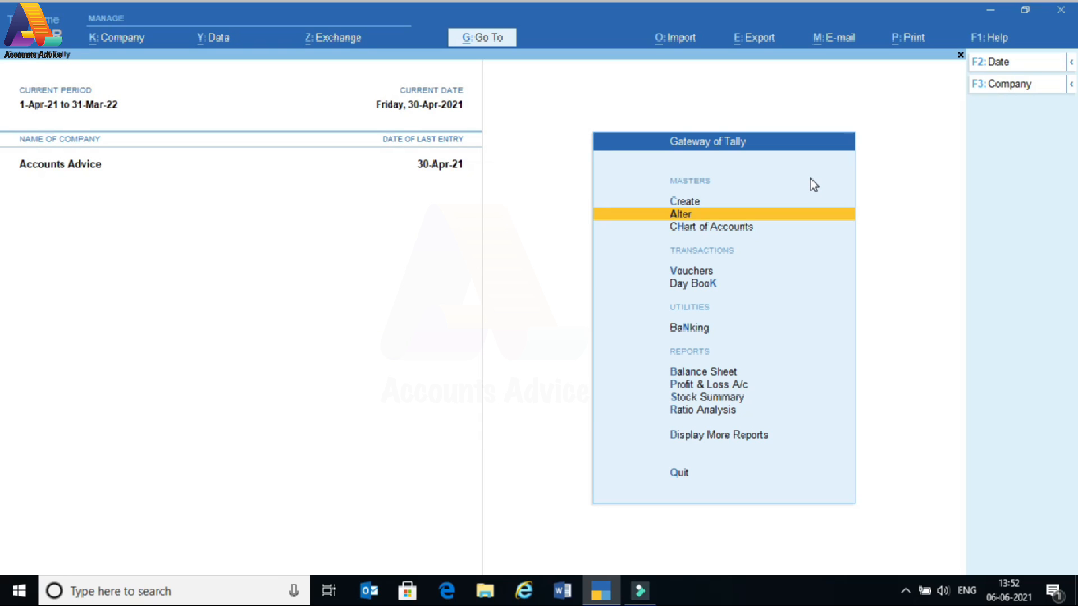
key(Return)
key(Down)
key(Down)
key(Down)
key(Down)
key(Down)
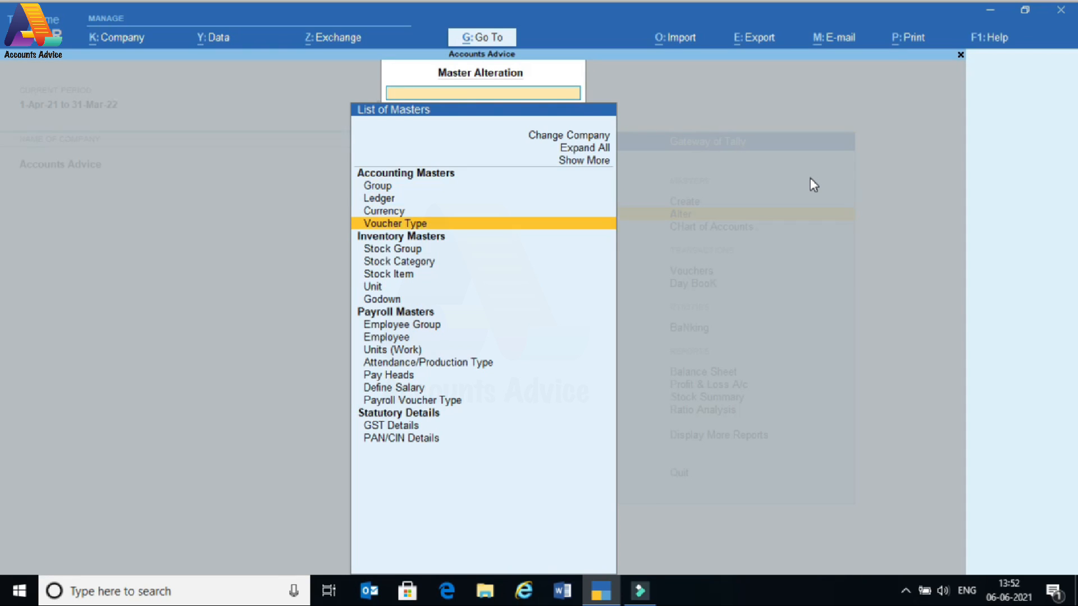
key(Down)
key(Down)
key(Down)
key(Down)
key(Down)
key(Down)
key(Down)
key(Down)
key(Down)
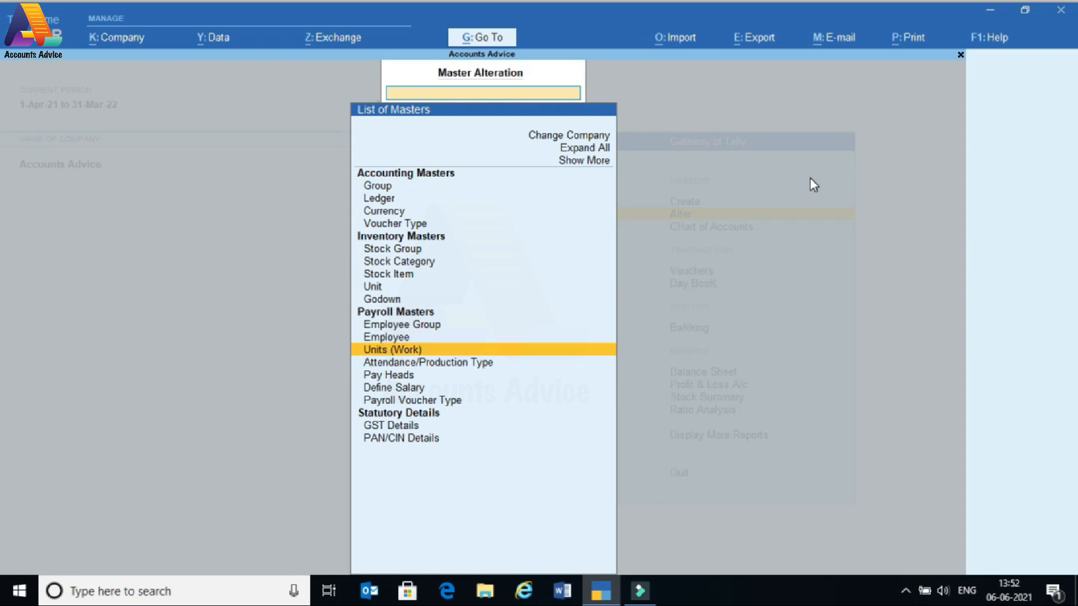
key(Return)
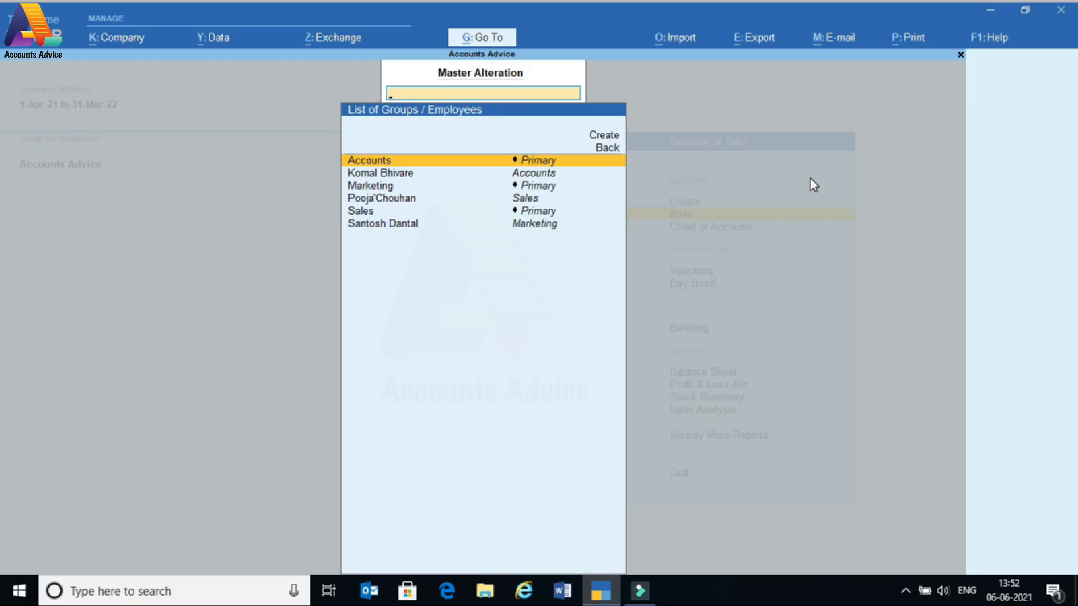
key(Down)
key(Down)
key(Down)
key(Down)
key(Down)
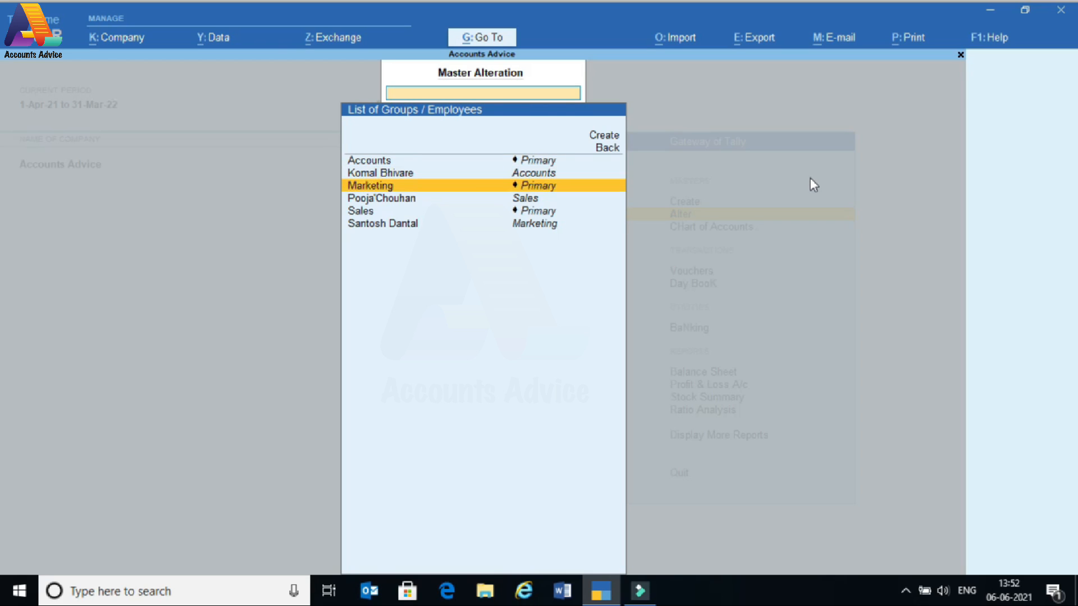
key(Up)
key(Up)
key(Up)
key(Up)
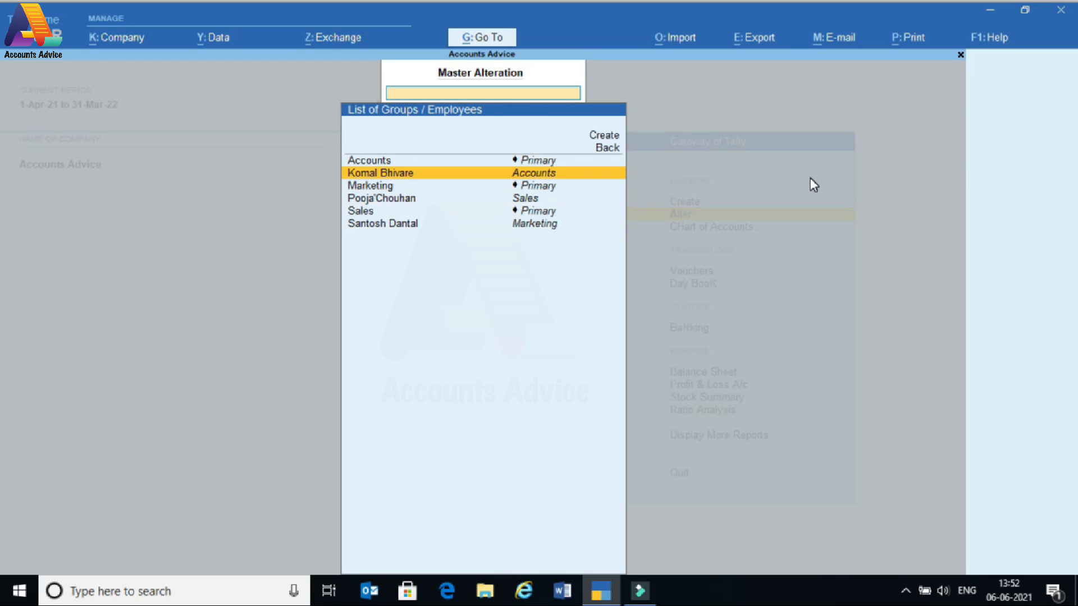
key(Down)
key(Up)
key(Return)
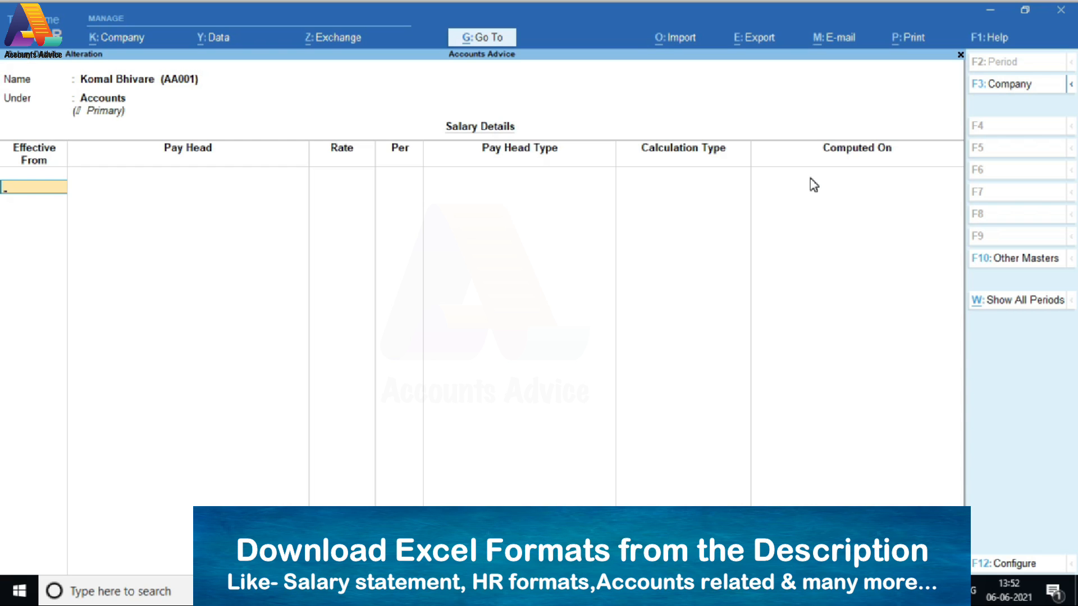
key(Escape)
key(Escape)
key(Escape)
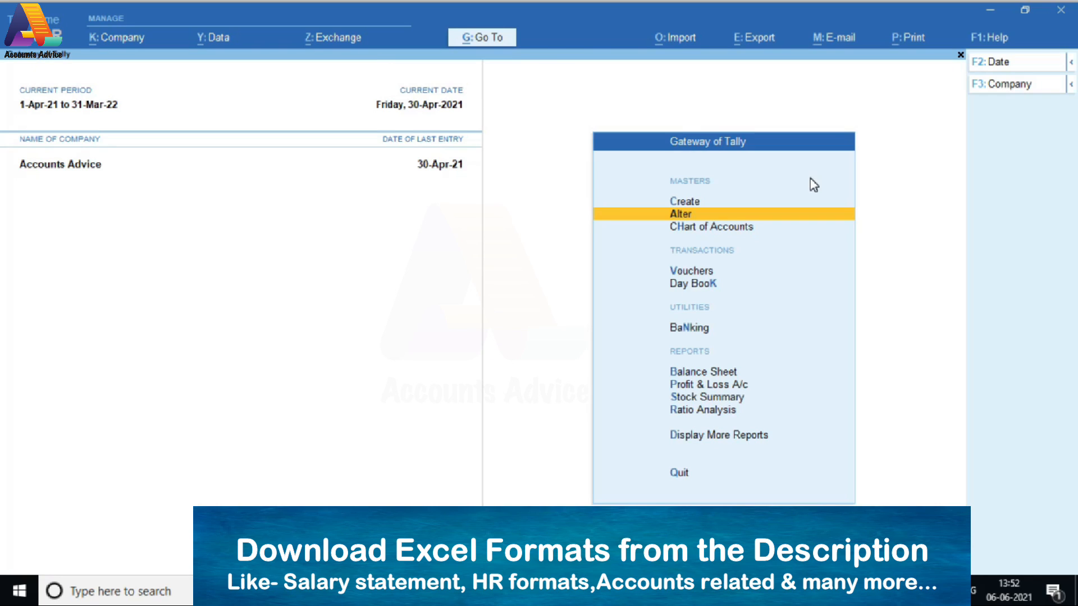
- Open the employee master of the employee in the Accounts group and check the date of joining
key(Return)
key(Down)
key(Down)
key(Down)
key(Down)
key(Down)
key(Down)
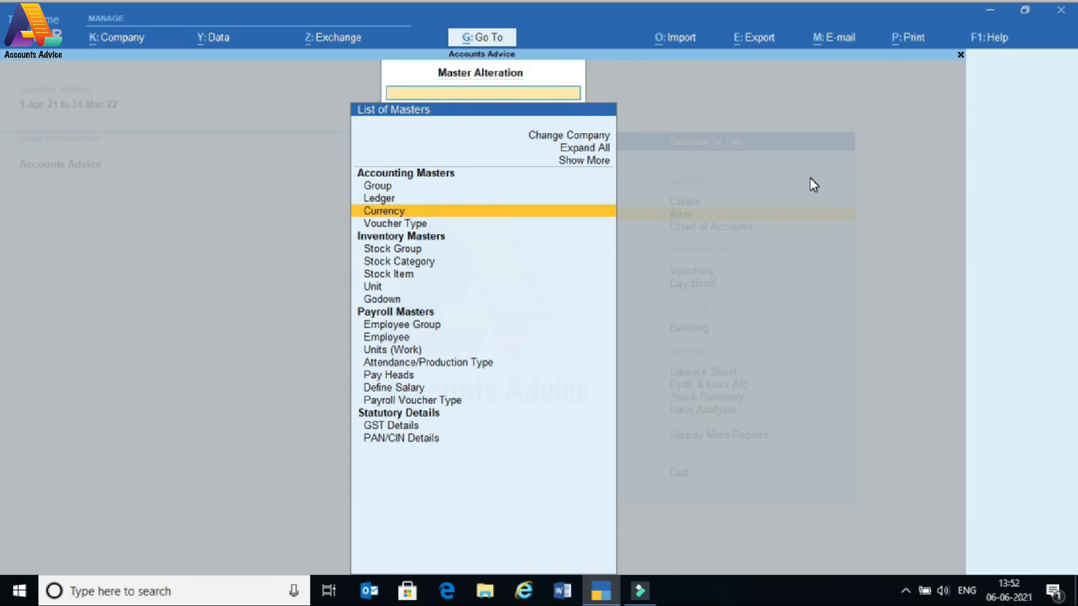
key(Down)
key(Down)
key(Down)
key(Down)
key(Return)
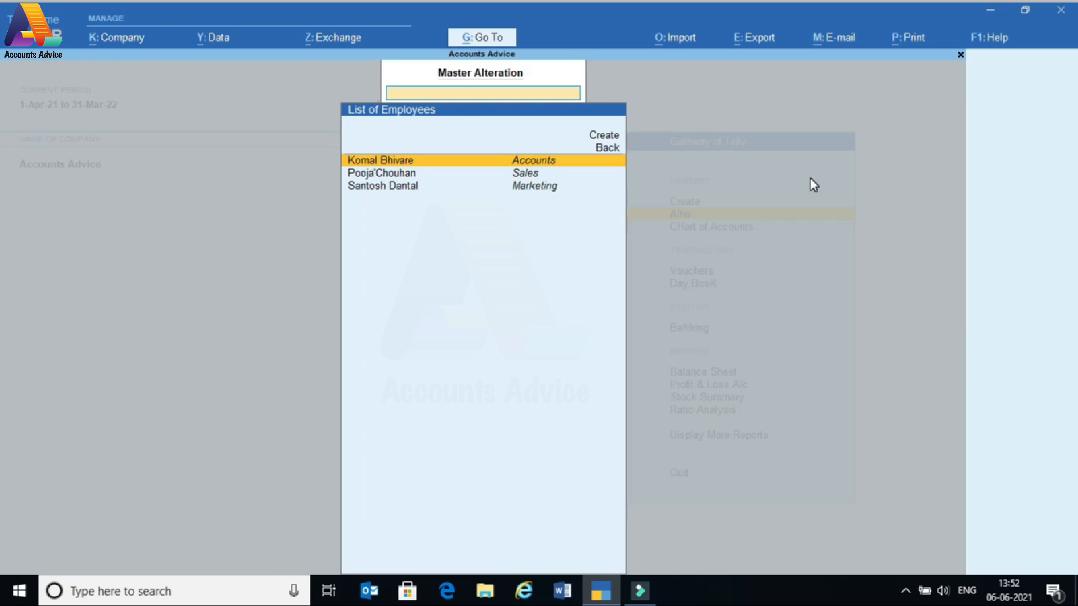
key(Return)
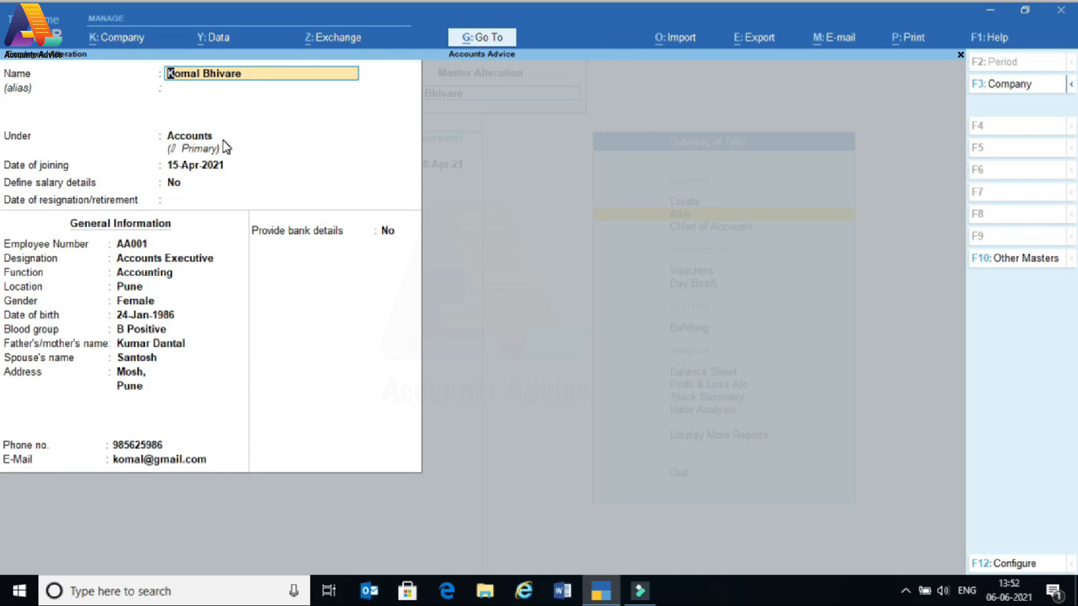
click(205, 166)
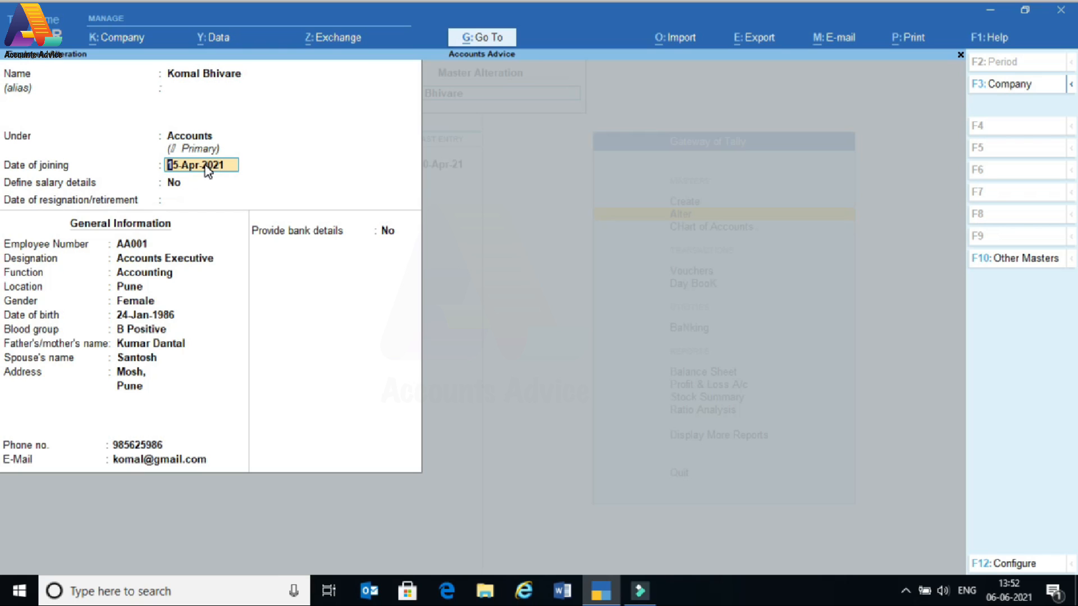
key(Escape)
key(y)
- Check the dates of joining in the employee masters of the Sales and Marketing employees
key(Down)
key(Return)
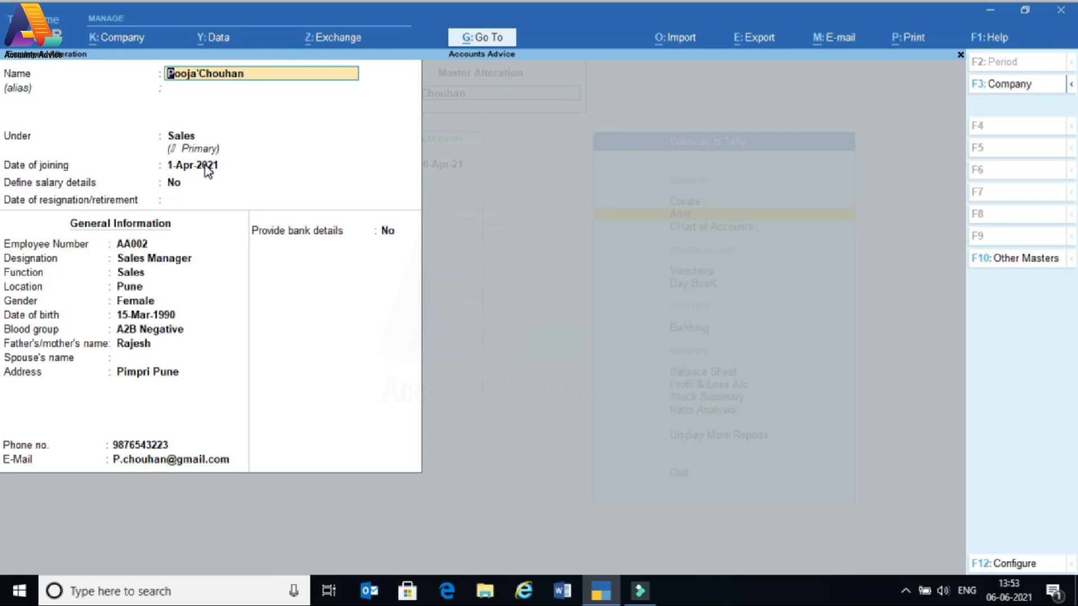
key(Escape)
key(Down)
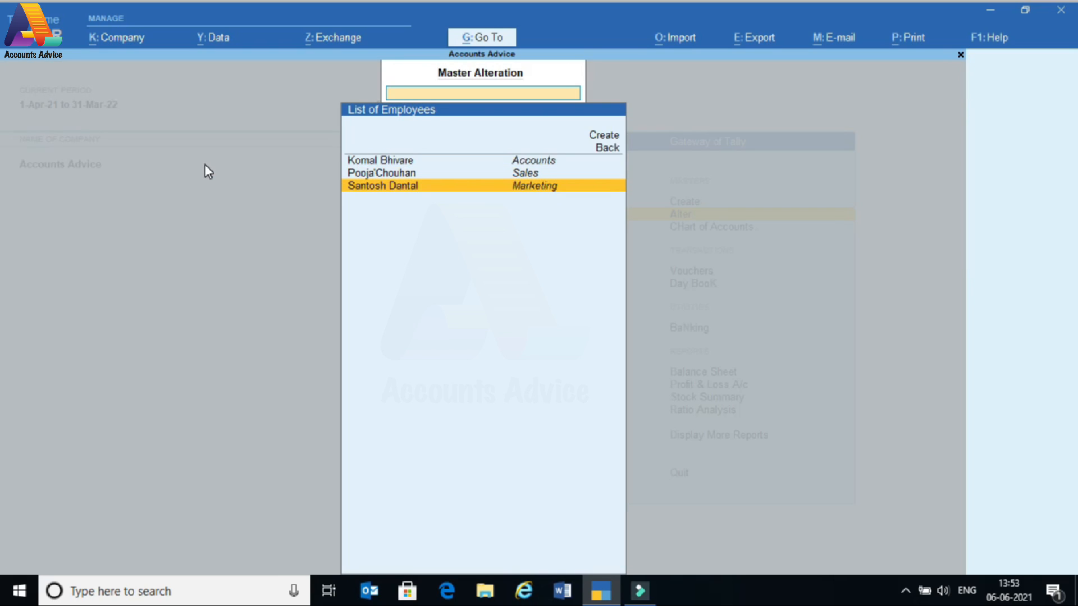
key(Return)
key(Escape)
key(Escape)
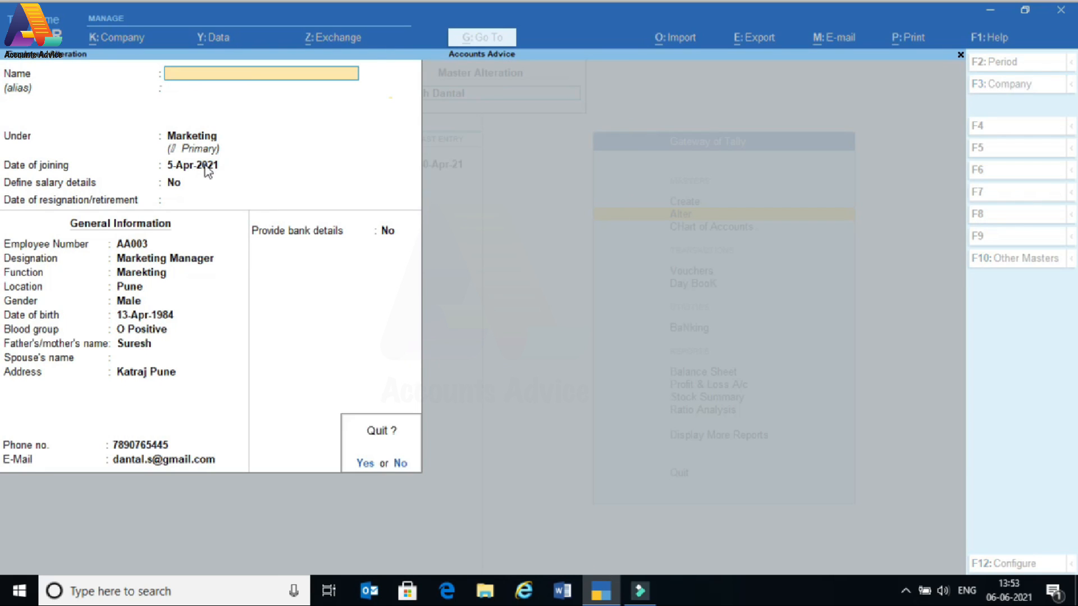
key(Return)
key(Escape)
key(Escape)
- Open the salary definition of the Accounts employee and set its effective date to 15-Apr-21
key(Return)
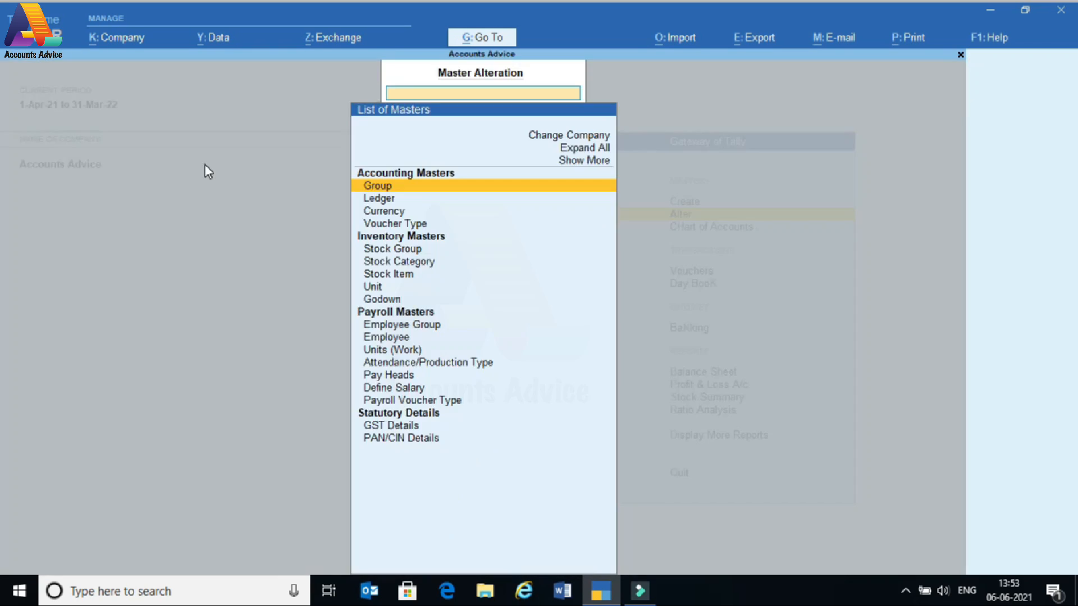
key(Down)
key(Down)
key(Down)
key(Down)
key(Down)
key(Down)
key(Down)
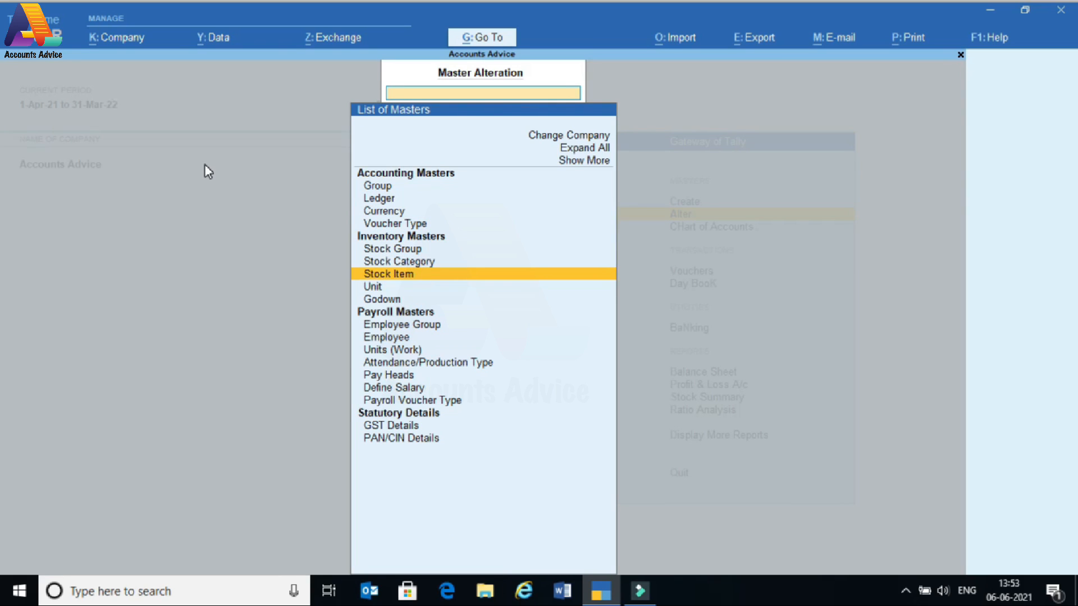
key(Down)
key(Down)
key(Down)
key(Down)
key(Down)
key(Down)
key(Down)
key(Return)
key(Down)
key(Return)
text(15-4)
key(Return)
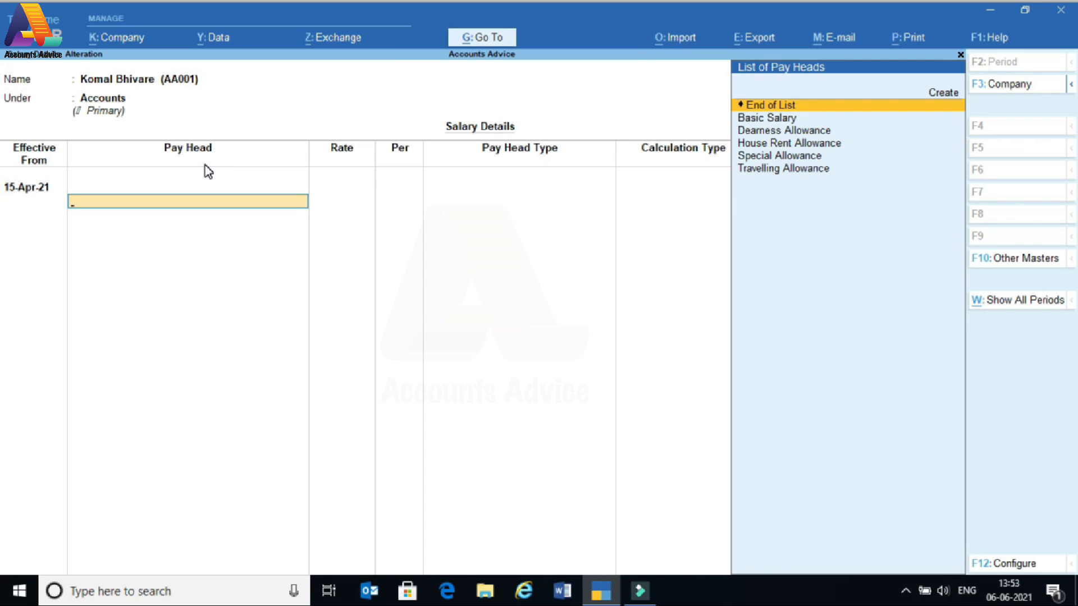
- Add the pay heads Basic Salary at 10,000 and Dearness Allowance at 2,000 per month
key(Down)
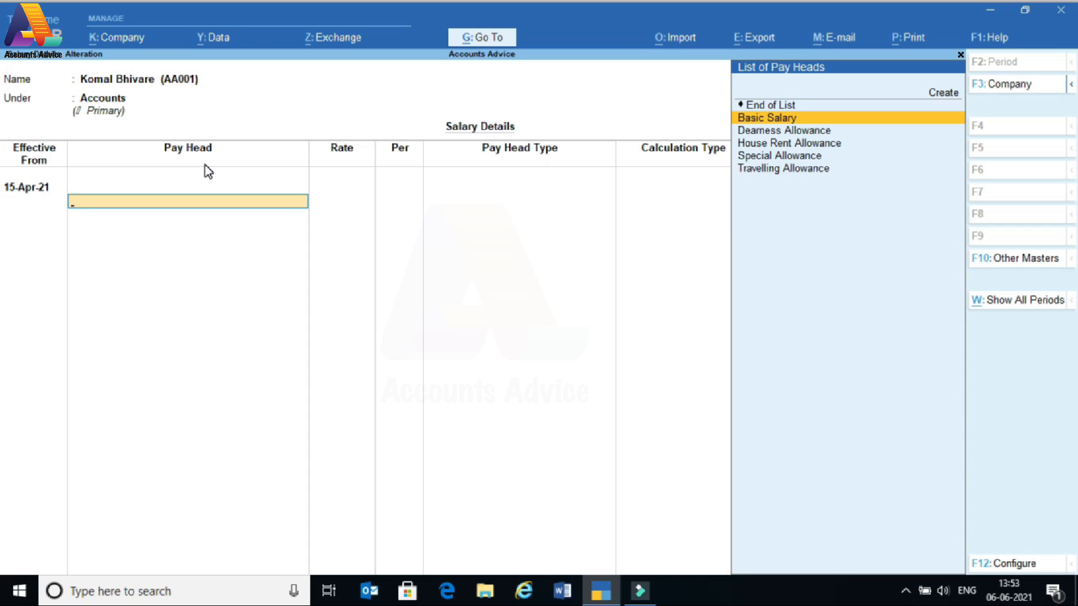
key(Return)
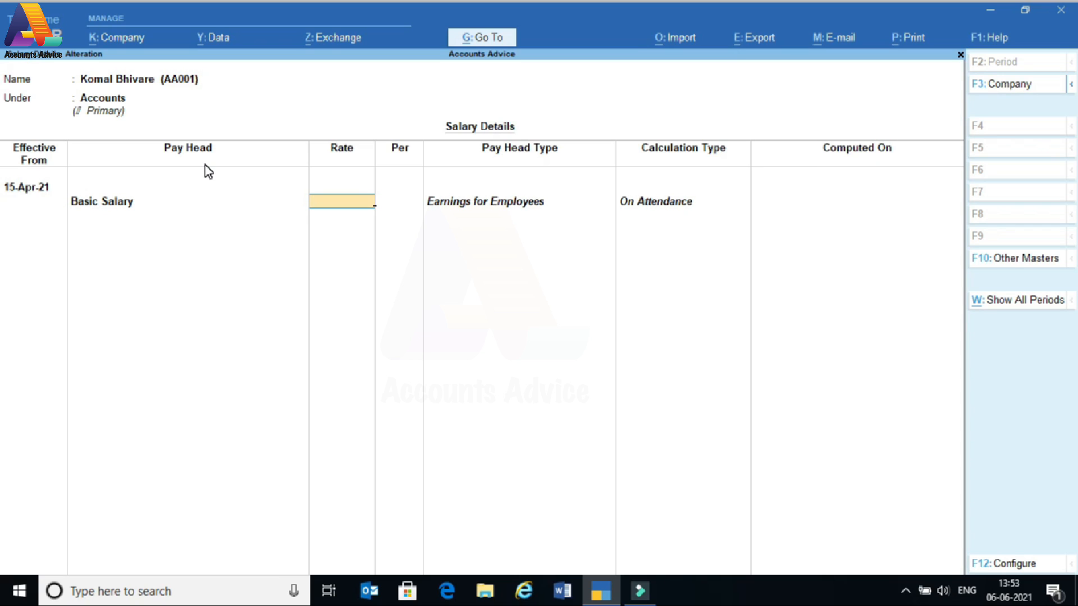
text(10000)
key(Return)
key(Down)
key(Return)
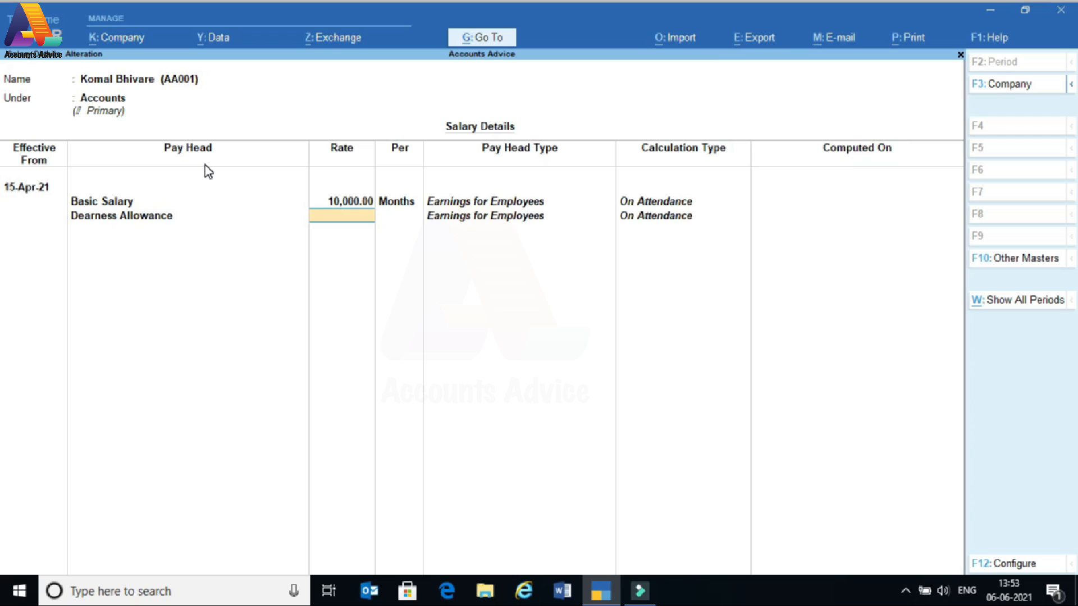
text(2000)
key(Return)
- Add the pay heads House Rent Allowance at 3,000 and Special Allowance at 5,000 per month
key(Down)
key(Return)
text(3000)
key(Return)
key(Down)
key(Return)
text(5000)
key(Return)
- Add Travelling Allowance at 4,000 per month and end the pay head list
key(Down)
key(Return)
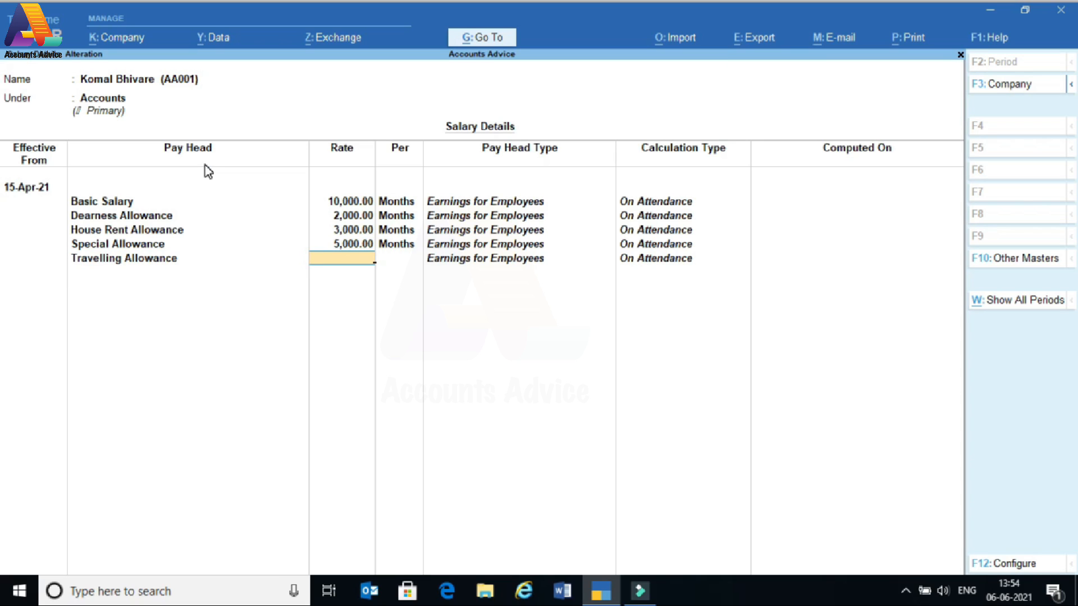
text(4000)
key(Return)
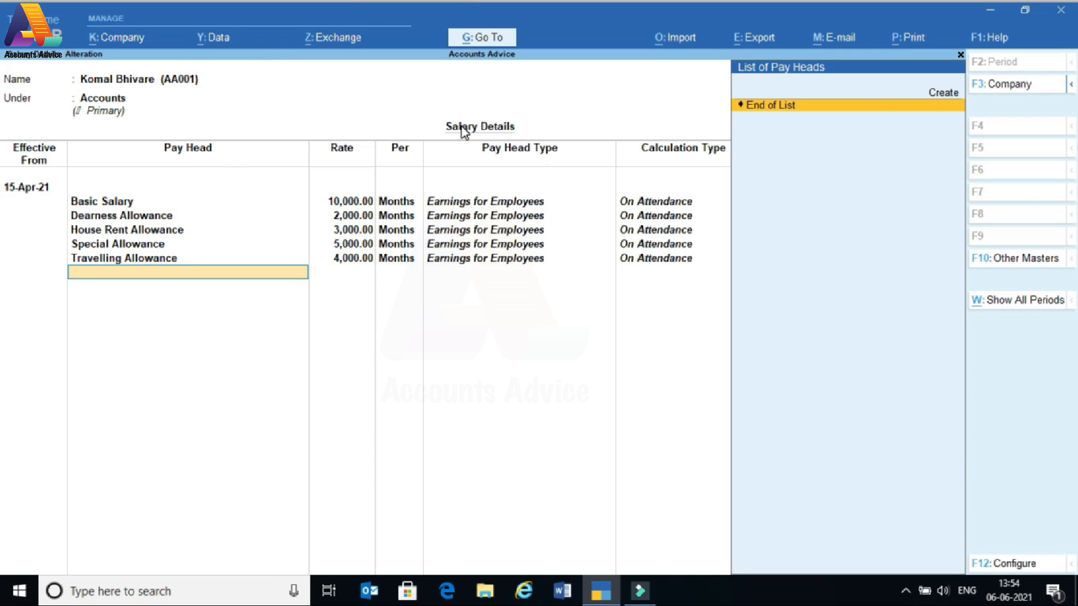
key(Return)
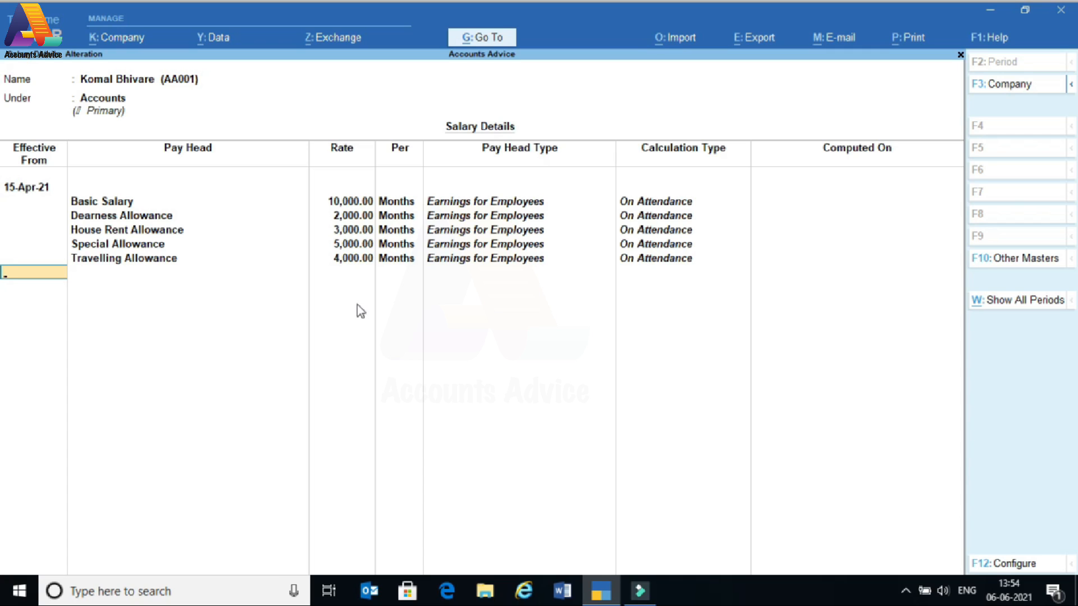
- Open the Travelling Allowance pay head master from the salary details to review its calculation settings, and leave it without saving
key(BackSpace)
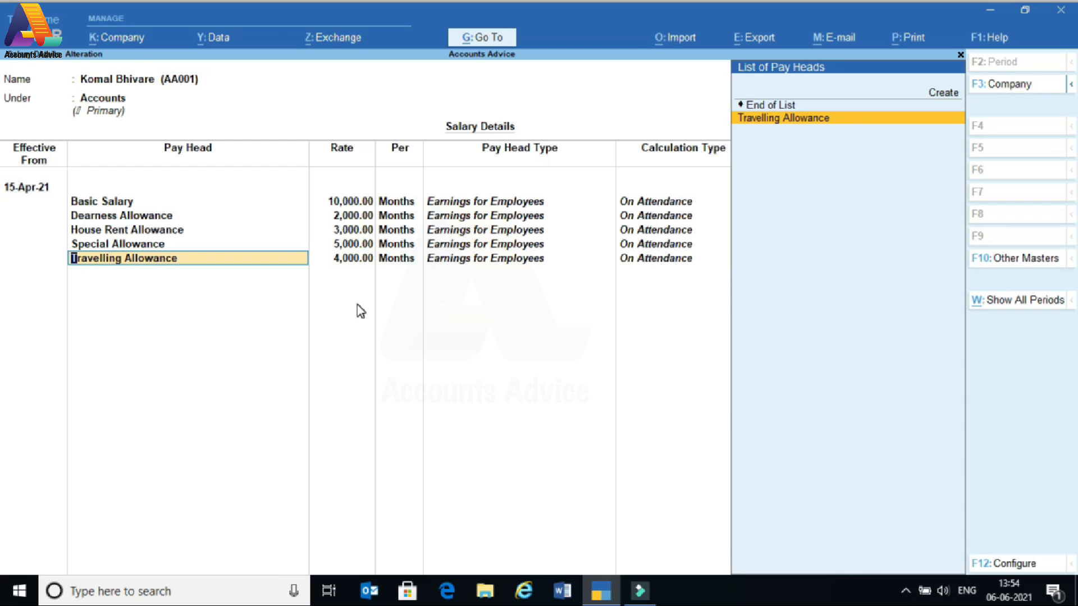
key(ctrl+Return)
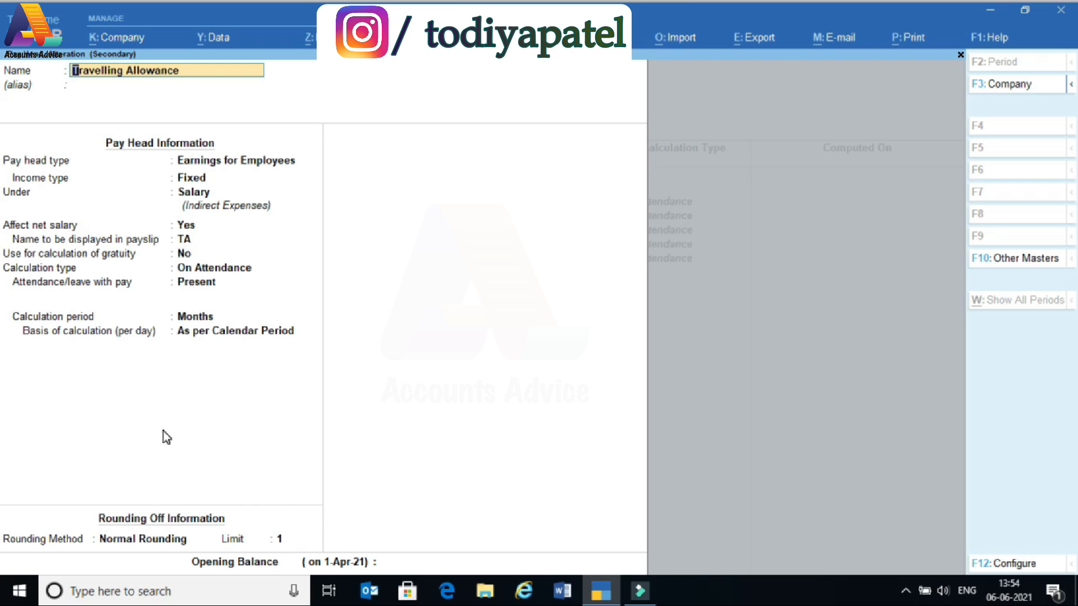
key(BackSpace)
key(Escape)
key(y)
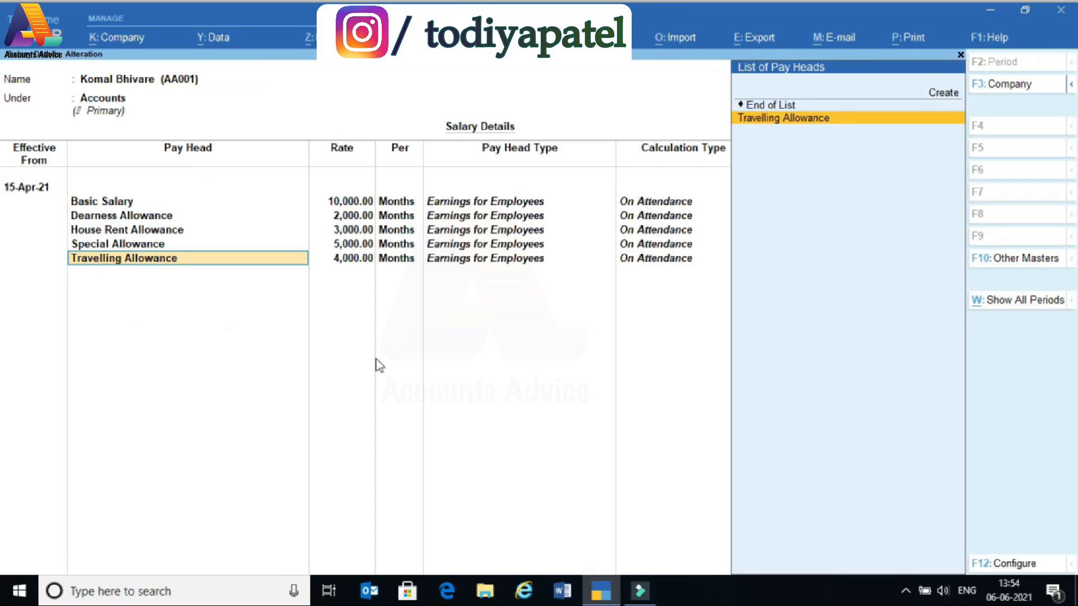
- Finish the pay head entries and save the salary details of the Accounts employee
key(Return)
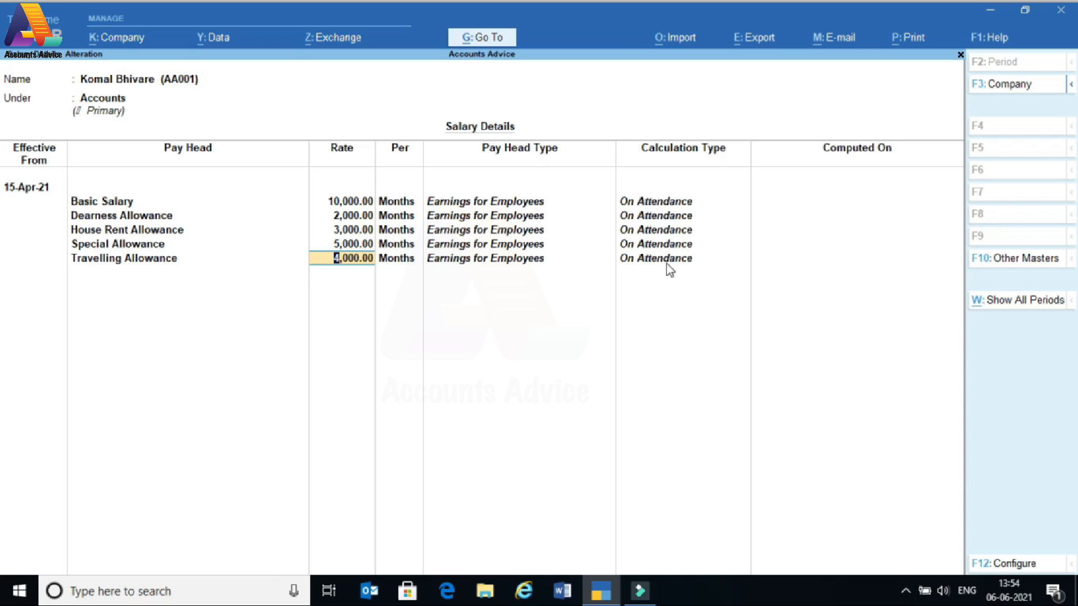
key(Return)
key(Return)
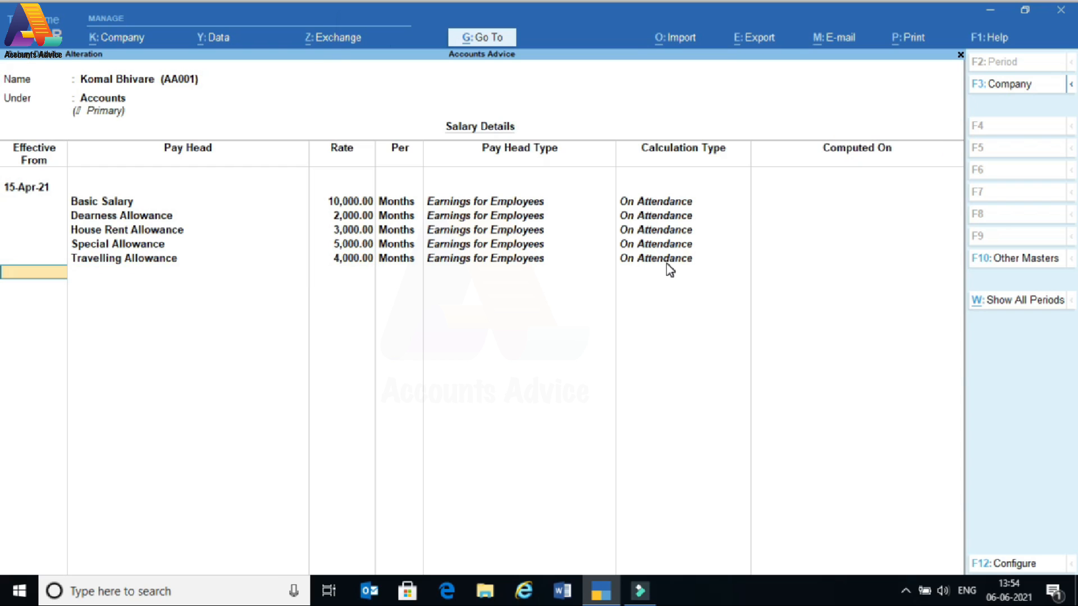
key(Return)
key(Return)
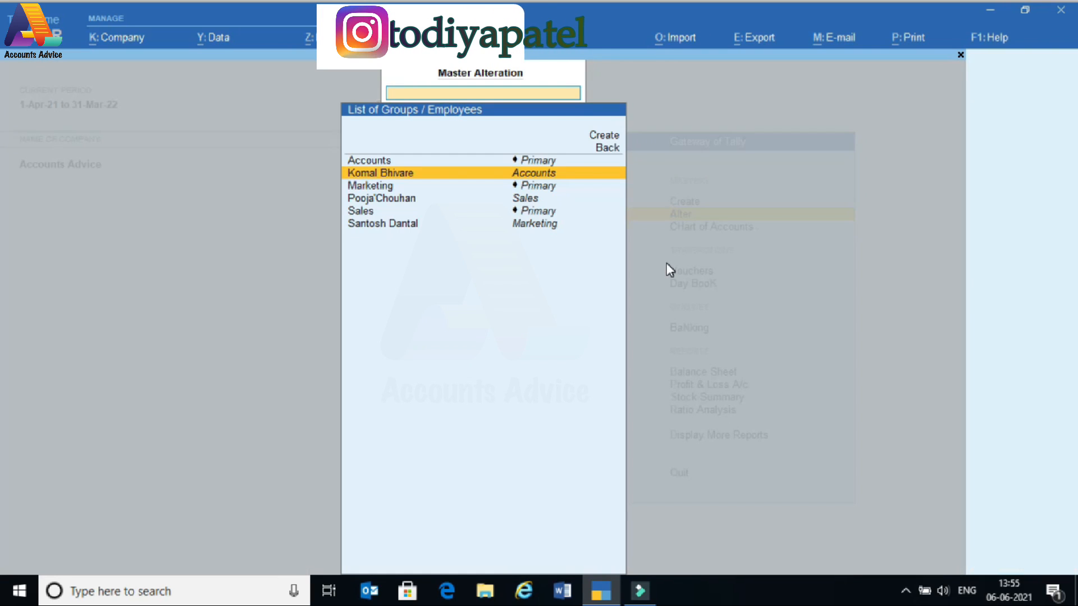
- Open the salary definition of the Sales employee and set its effective date to 1-Apr-21
key(Down)
key(Down)
key(Return)
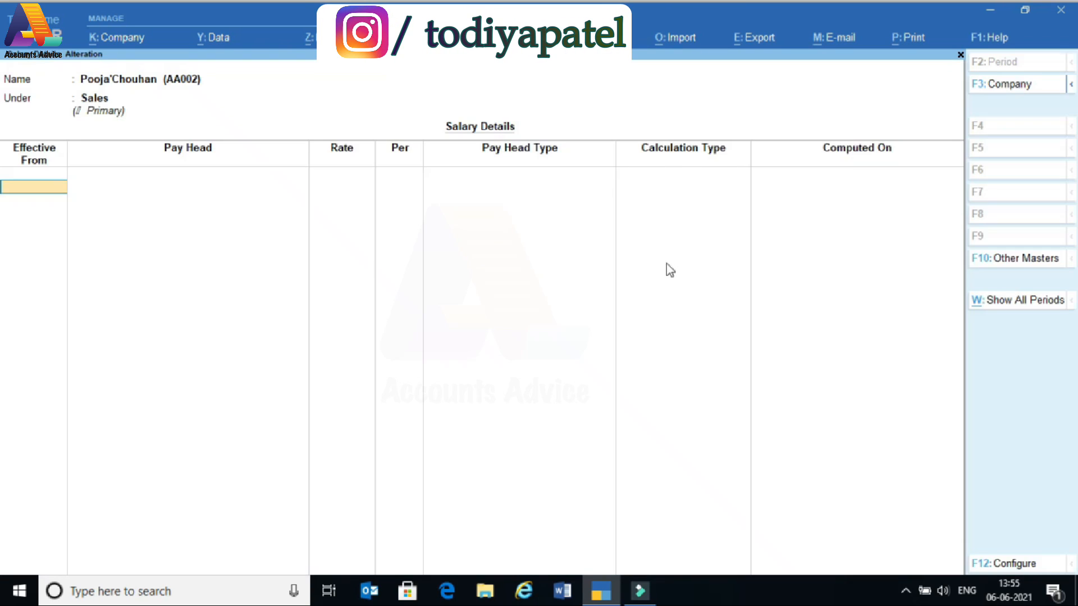
text(1-)
key(Return)
- Add Basic Salary at 8,000 and Dearness Allowance at 3,000 per month for the Sales employee
key(Down)
key(Return)
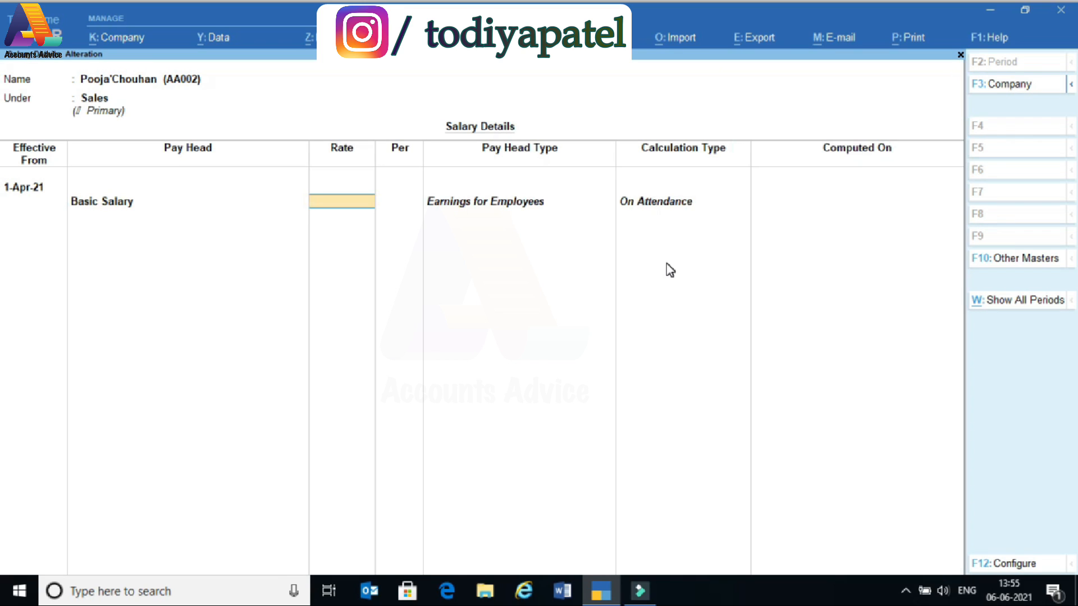
text(8,00)
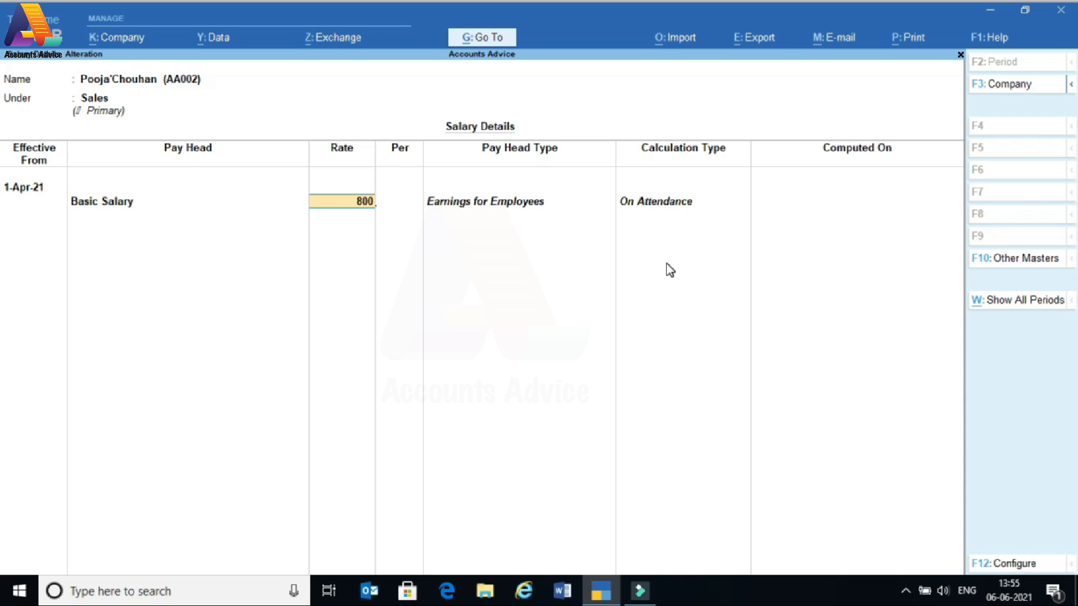
text(0)
key(Return)
key(Down)
key(Return)
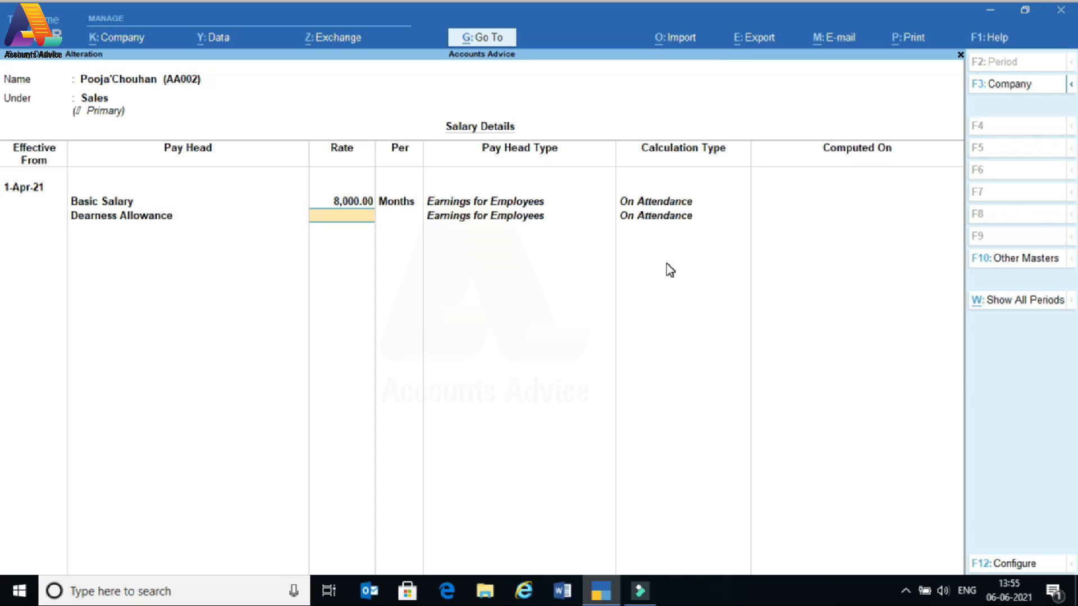
text(3000)
key(Return)
- Add House Rent Allowance at 4,500 per month for the Sales employee
key(Down)
key(Return)
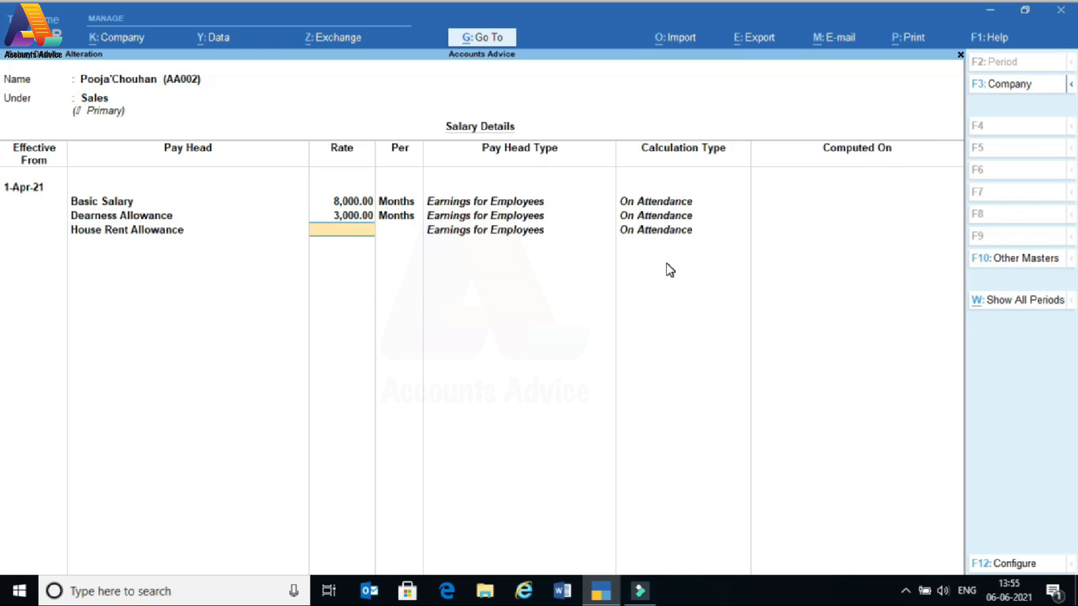
text(4,500)
key(Return)
- Add Special Allowance at 5,000 per month for the Sales employee
key(Down)
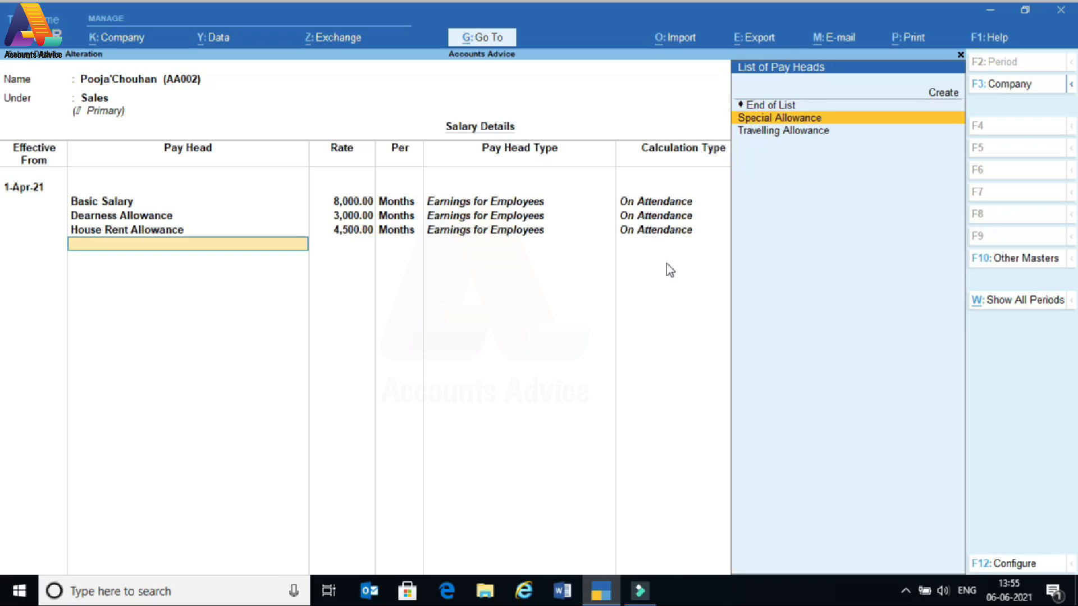
key(Return)
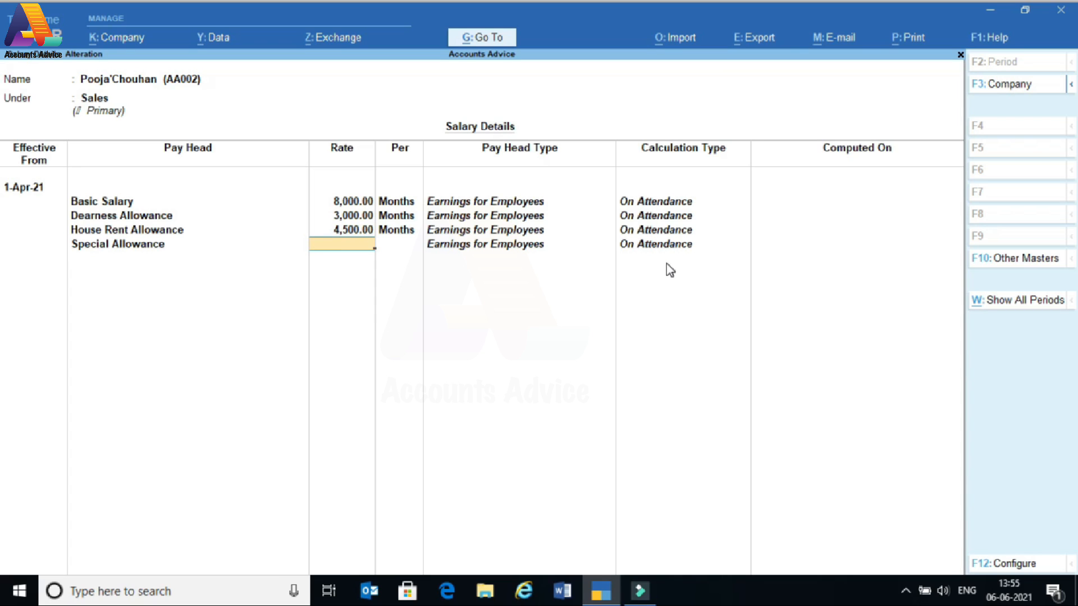
text(5,)
text(000)
key(Return)
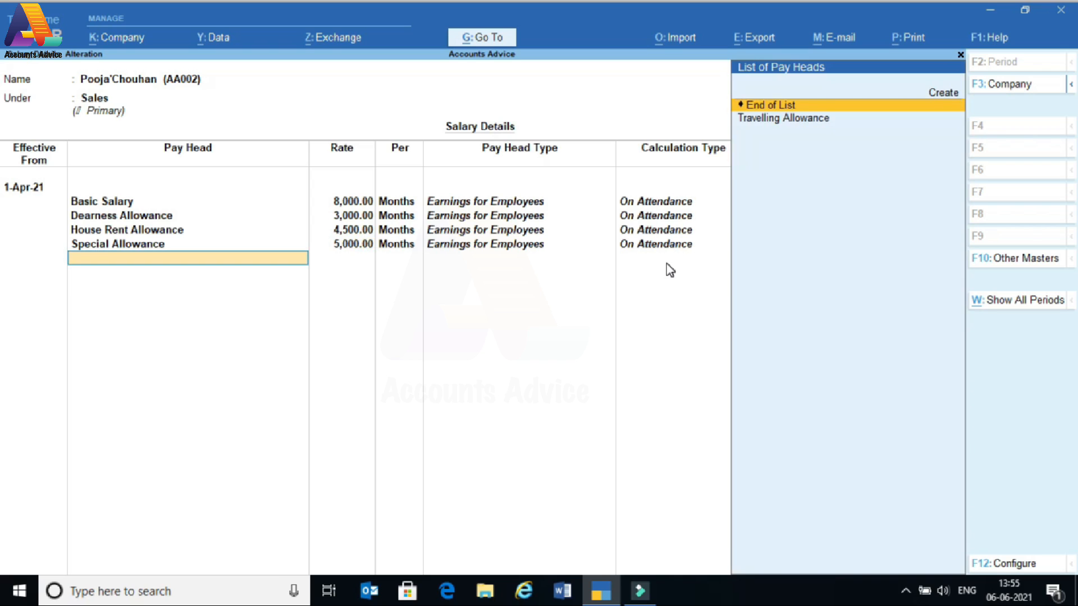
- Add Travelling Allowance at 2,000 per month and save the Sales employee's salary details
key(Down)
key(Return)
text(2000)
key(Return)
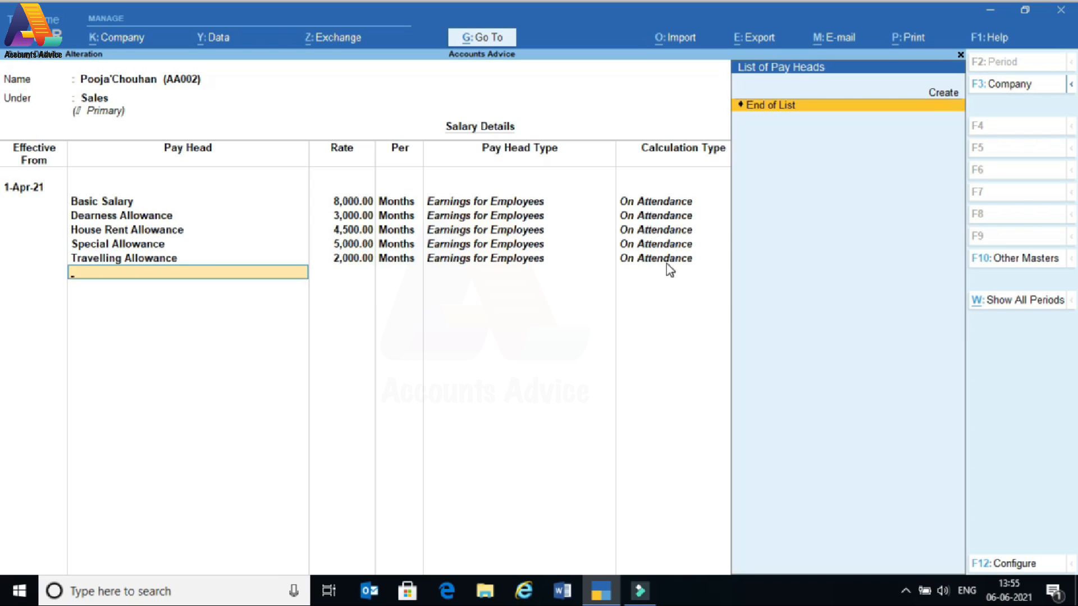
key(Return)
key(Return)
key(Return)
- Open the salary definition of the Marketing employee and set its effective date to 1-Apr-21
key(Down)
key(Down)
key(Return)
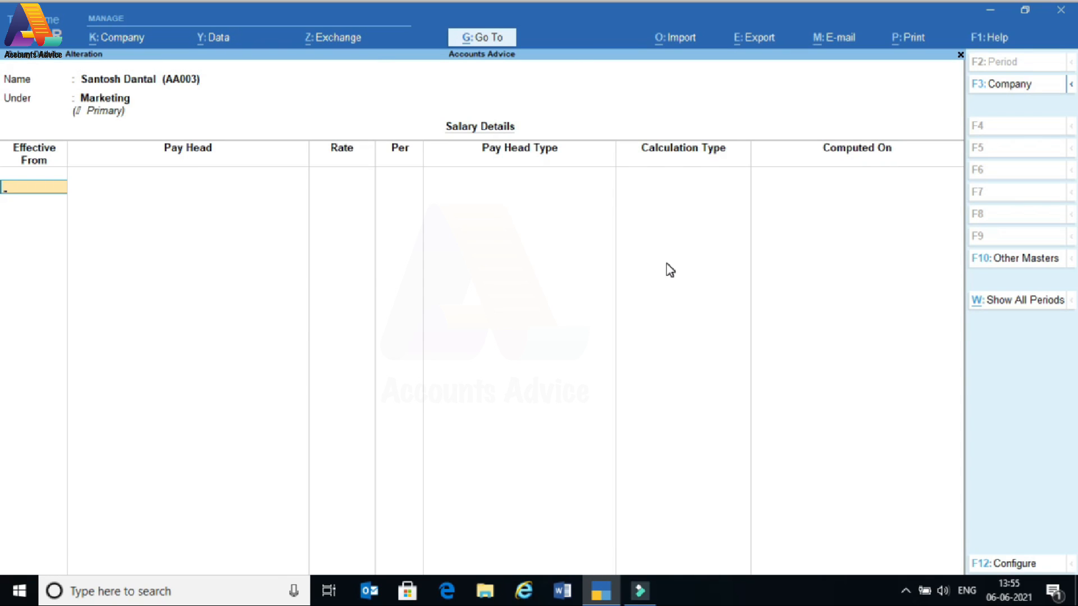
text(1-Apr-21)
key(Return)
- Add Basic Salary at 11,000 and Dearness Allowance at 4,000 per month for the Marketing employee
key(Down)
key(Return)
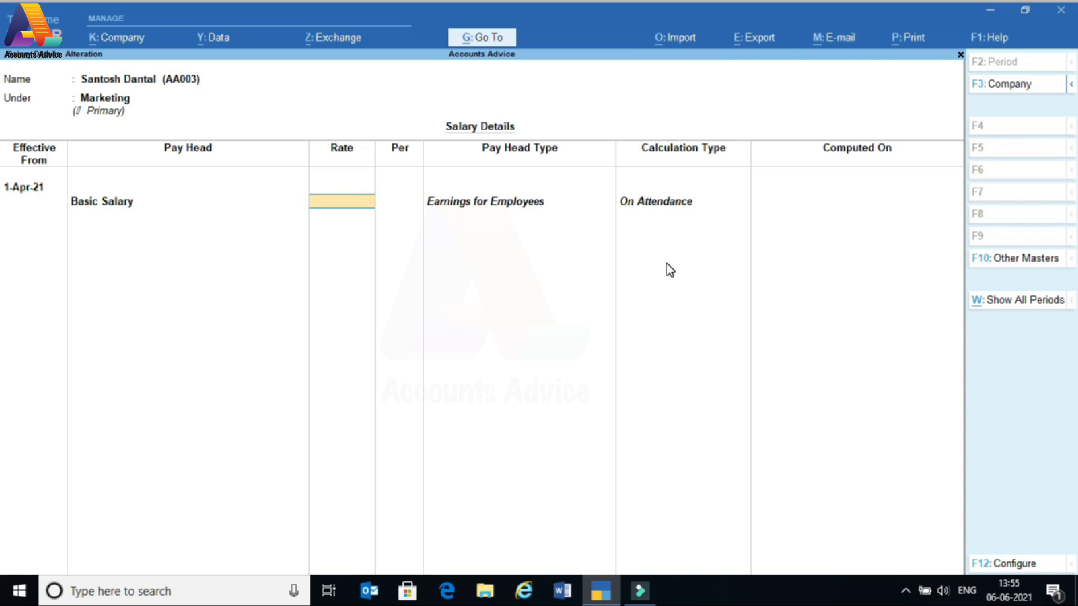
text(11000)
key(Return)
key(Down)
key(Return)
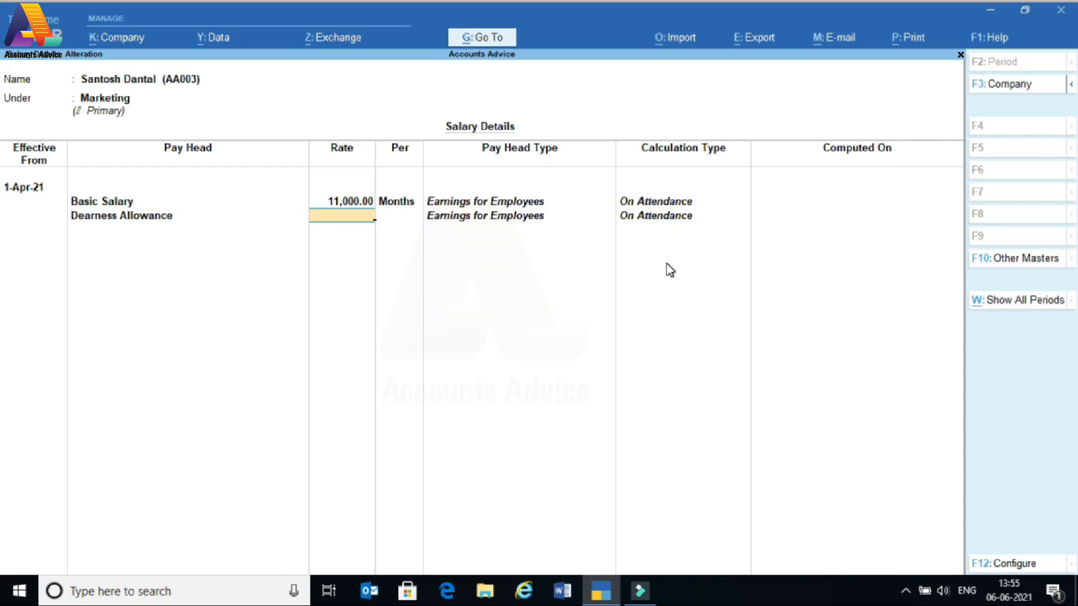
text(4000)
key(Return)
- Add House Rent Allowance at 3,500 and Special Allowance at 6,500 per month for the Marketing employee
key(Down)
key(Return)
text(35--)
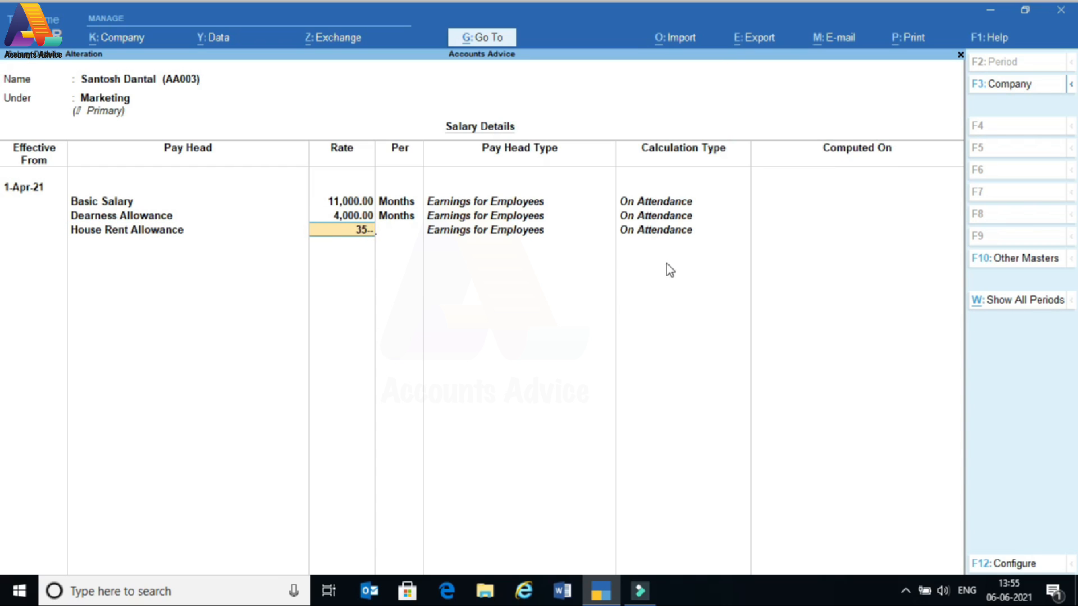
text(00)
key(Return)
key(Down)
key(Return)
text(6,5)
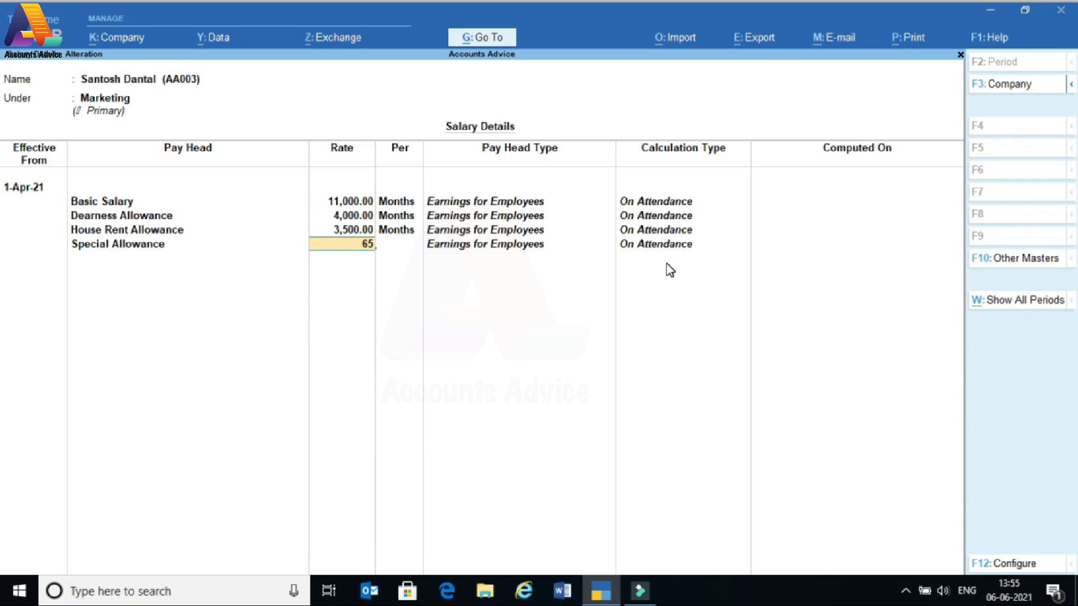
text(00)
key(Return)
- Add Travelling Allowance at 3,000 per month and save the Marketing employee's salary details
key(Return)
text(3,000)
key(Return)
key(Return)
key(Return)
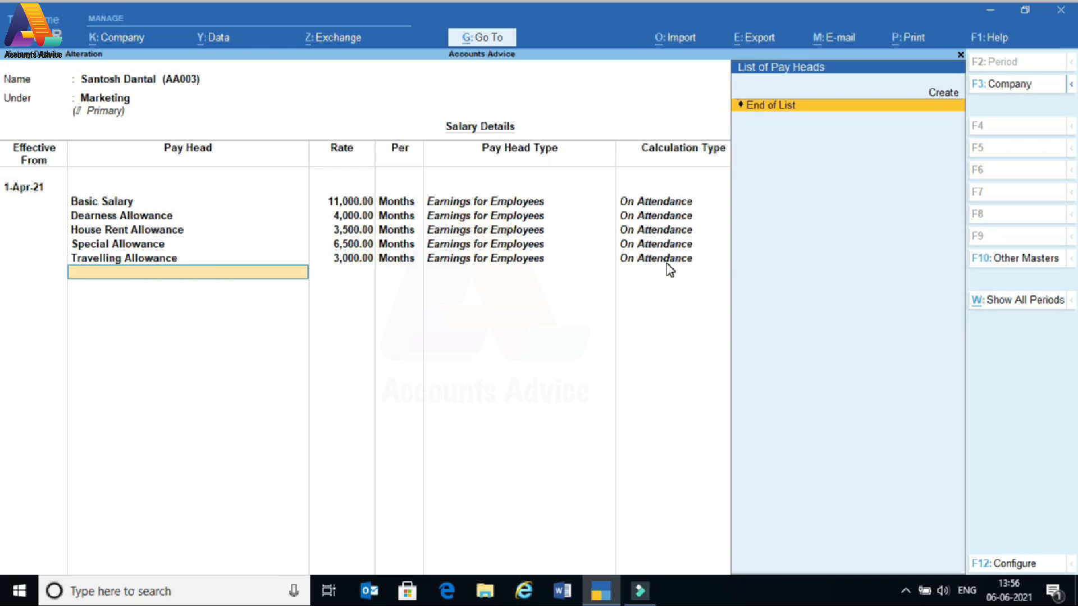
key(Return)
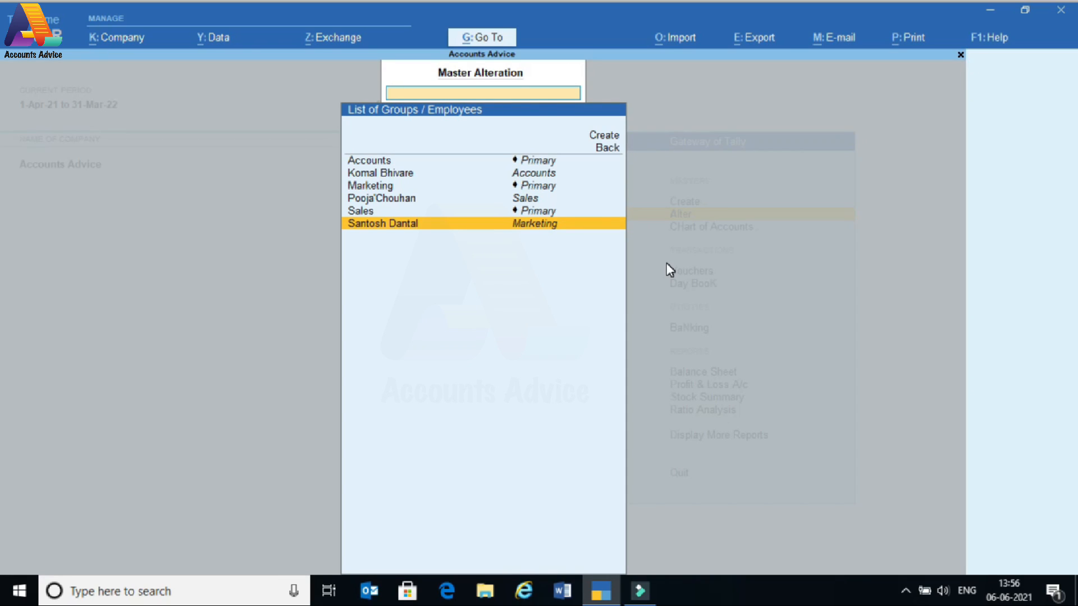
key(Up)
key(Up)
key(Up)
key(Up)
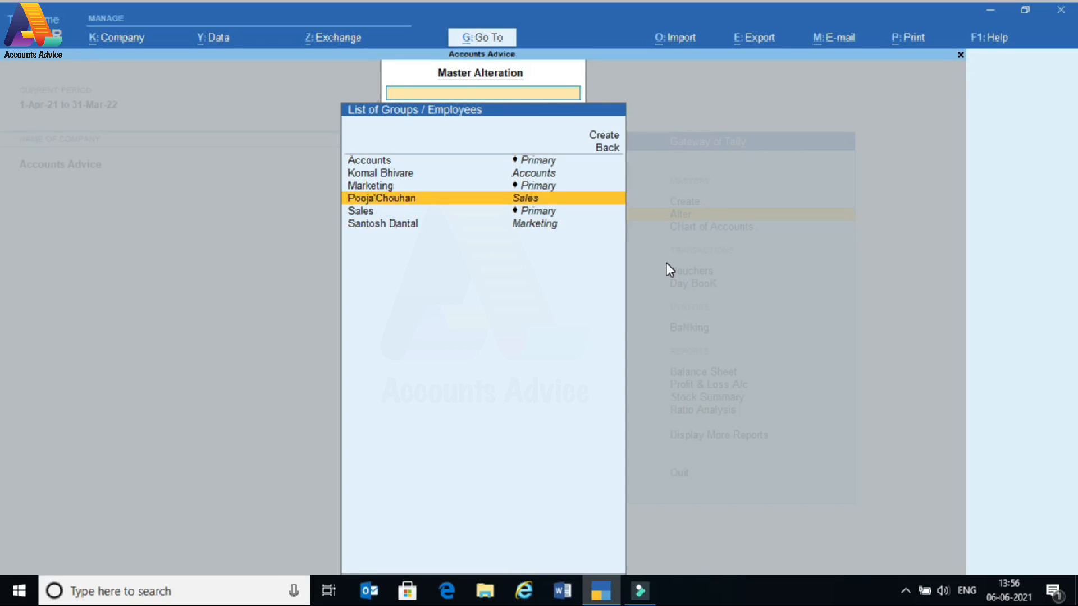
key(Down)
key(Down)
key(Down)
key(Down)
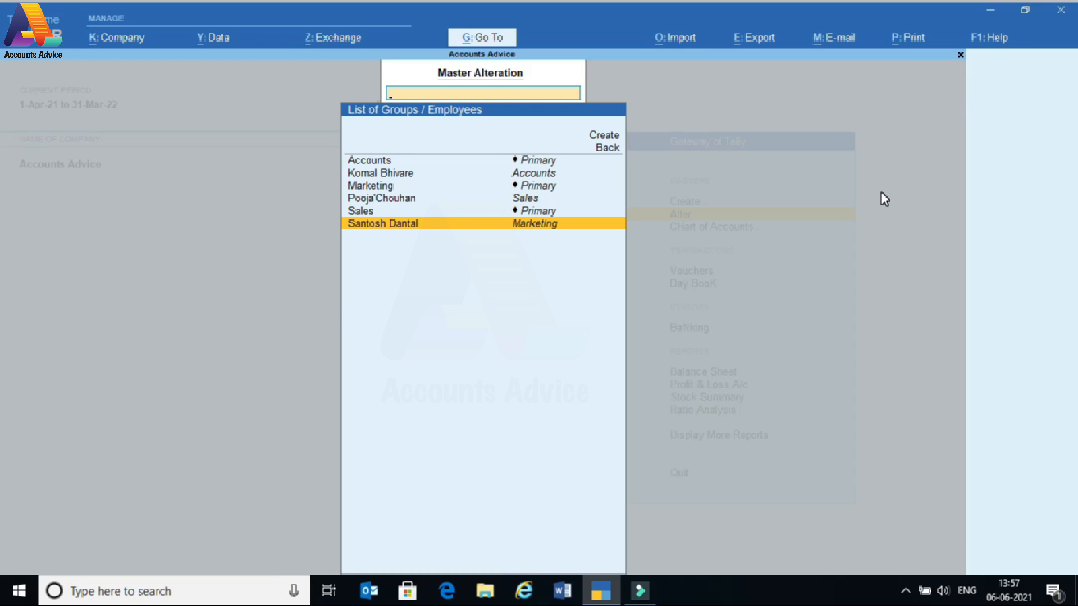
- Leave the master alteration list and open attendance voucher 1 from the Day Book for alteration
key(BackSpace)
key(Escape)
key(Down)
key(Down)
key(Down)
key(Up)
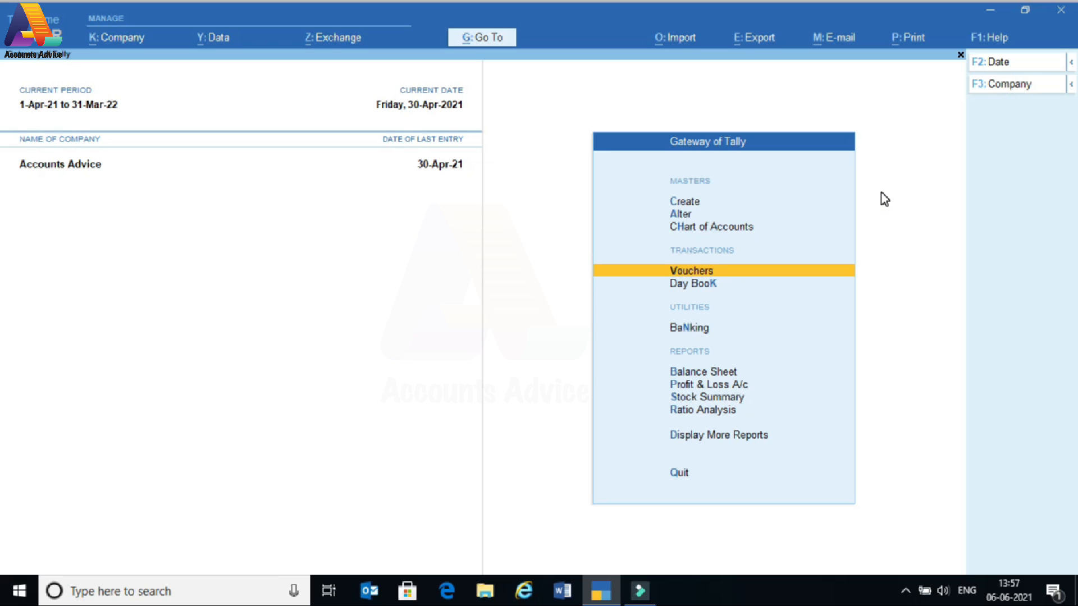
key(Down)
key(Return)
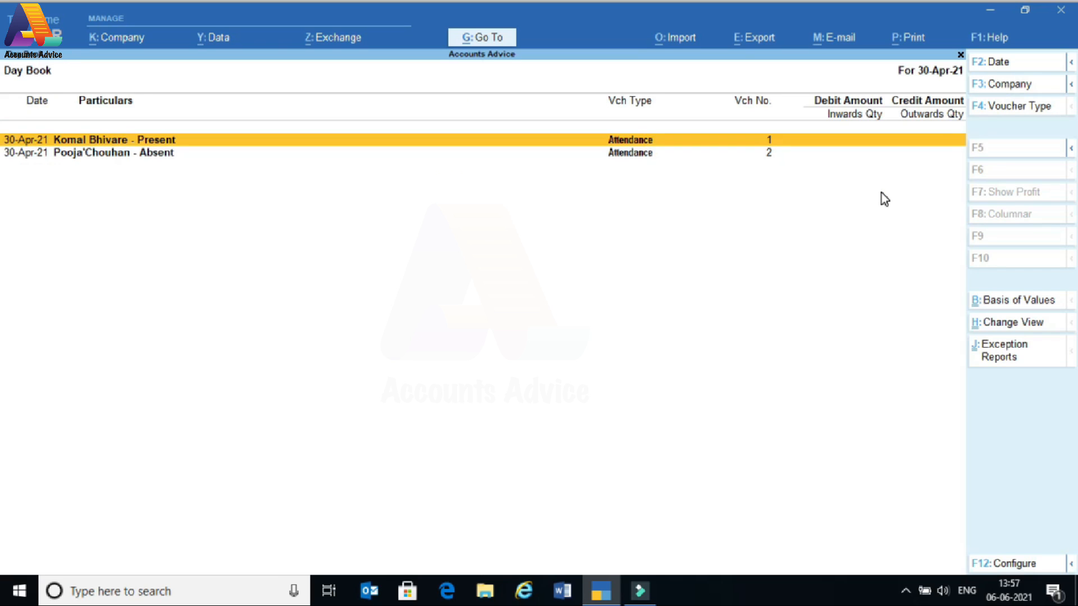
key(Return)
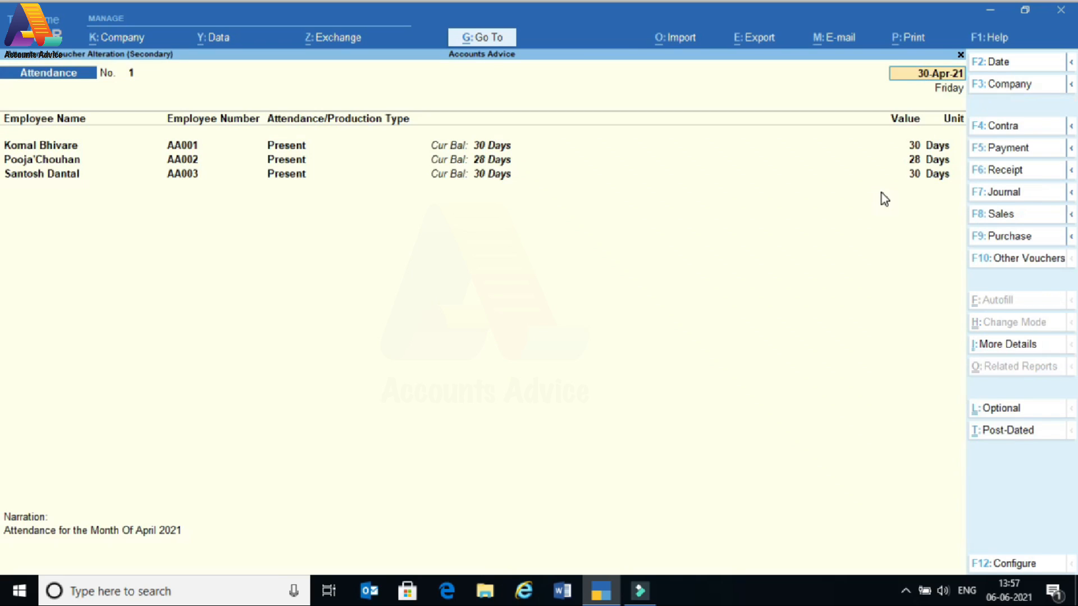
- Set the Accounts employee's present attendance to 15 days and save the voucher
key(Return)
key(Return)
key(Return)
key(Return)
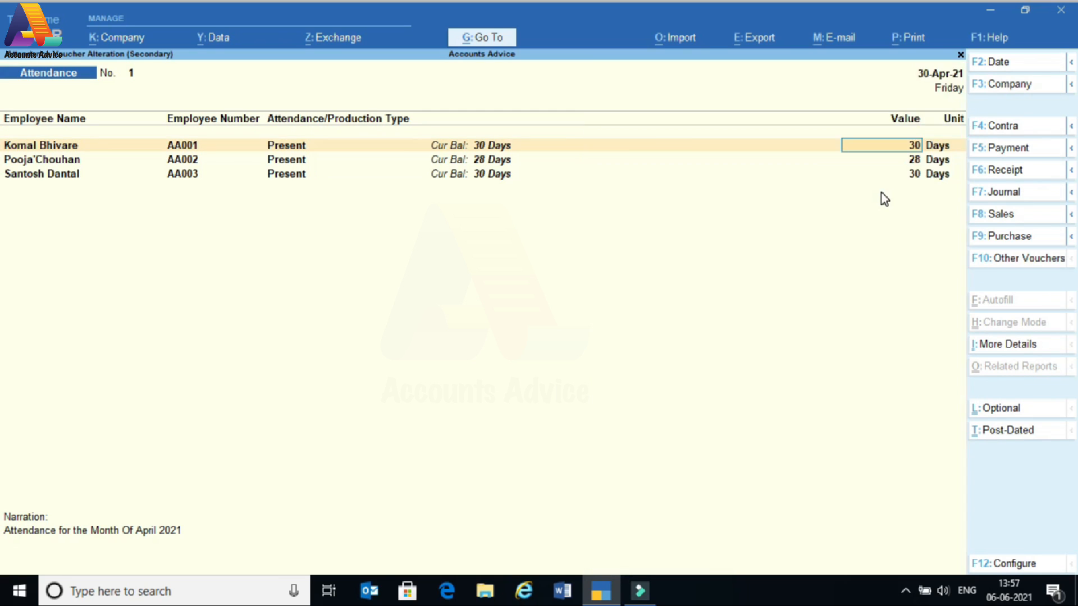
key(BackSpace)
text(15)
key(Return)
key(Return)
key(Return)
key(Return)
key(Return)
key(Return)
key(Return)
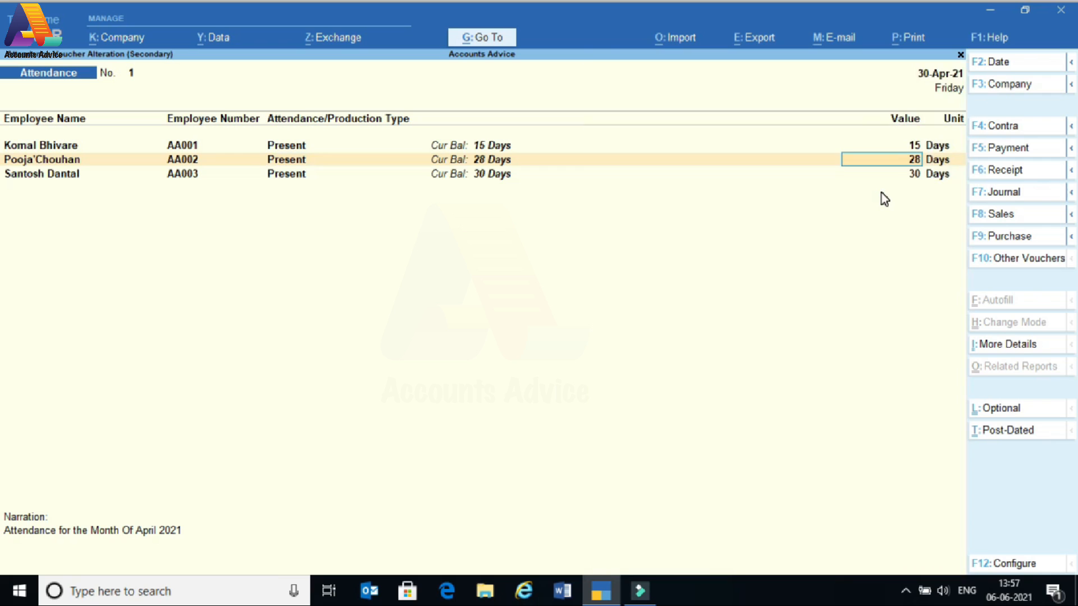
key(Return)
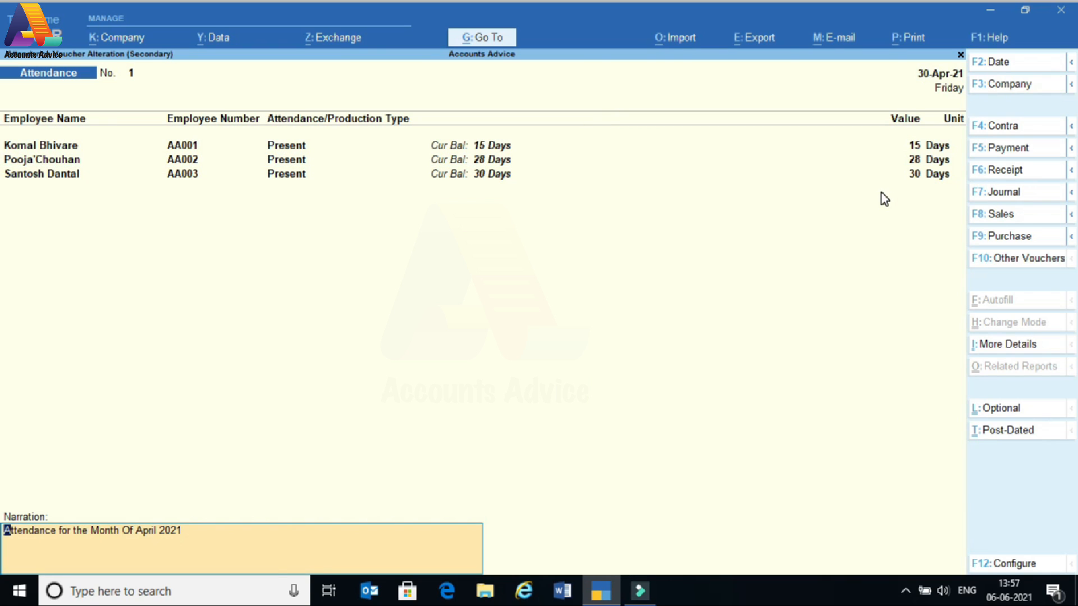
key(Return)
key(Return)
- Check the Sales employee's Absent attendance voucher and close the Day Book
key(Down)
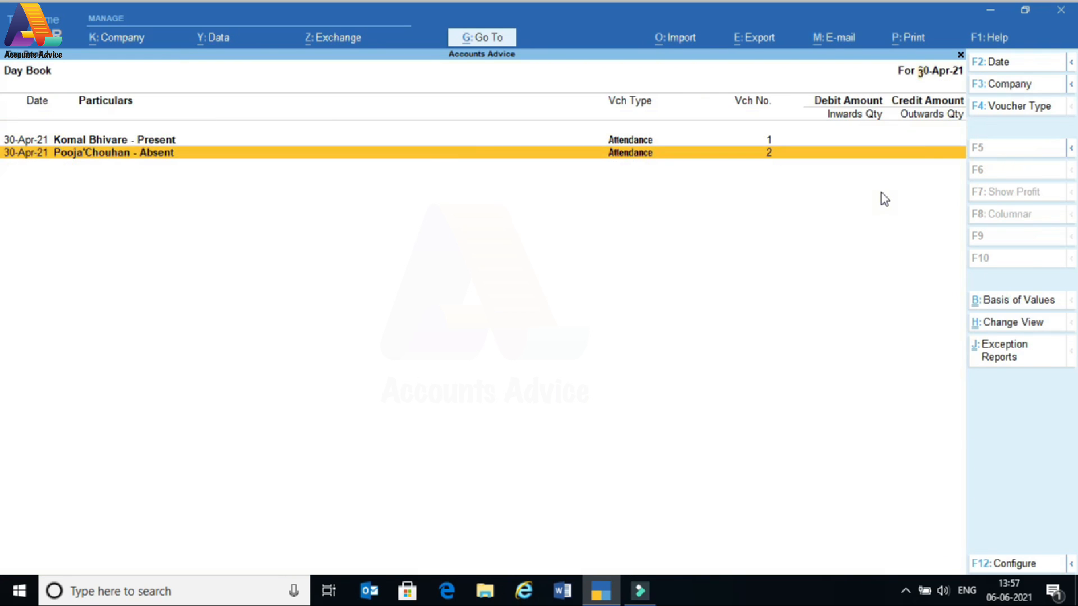
key(Return)
key(Escape)
key(Return)
key(Escape)
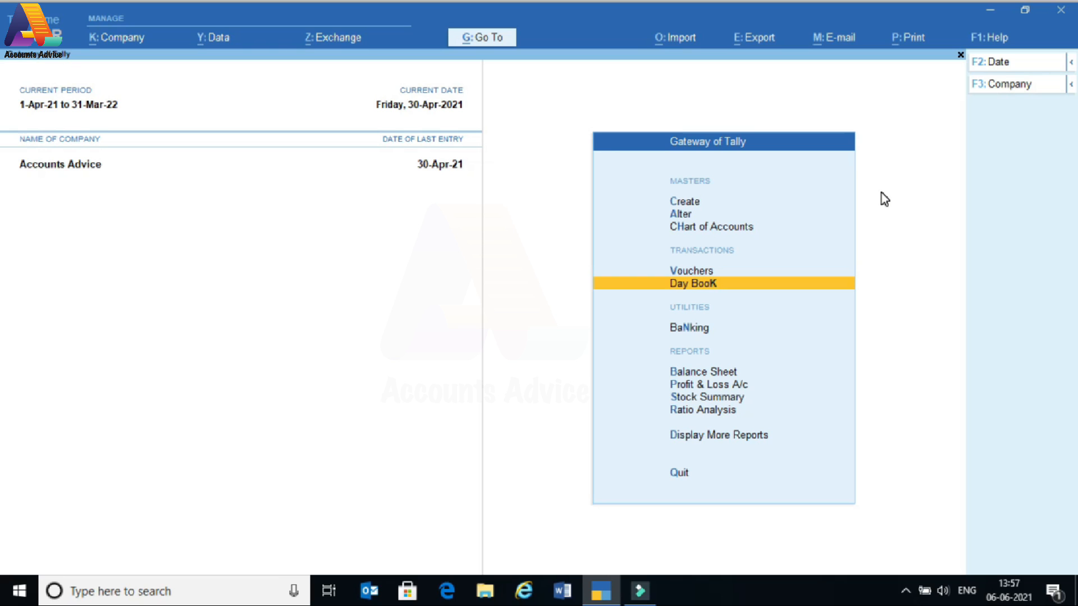
- Start a new voucher dated 30-4-21 and change its type to Payroll
key(Up)
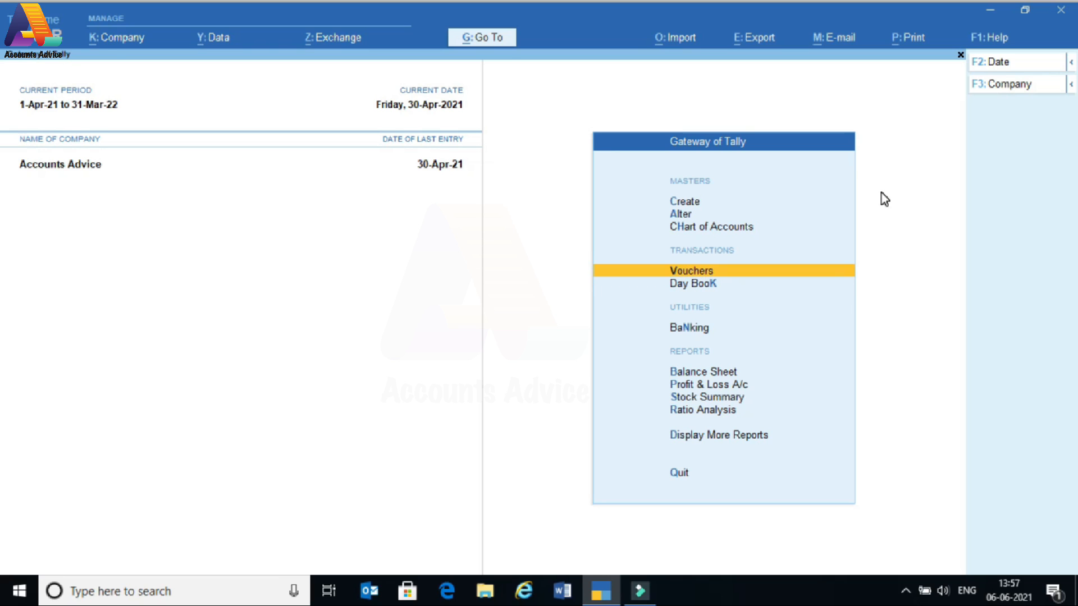
key(Return)
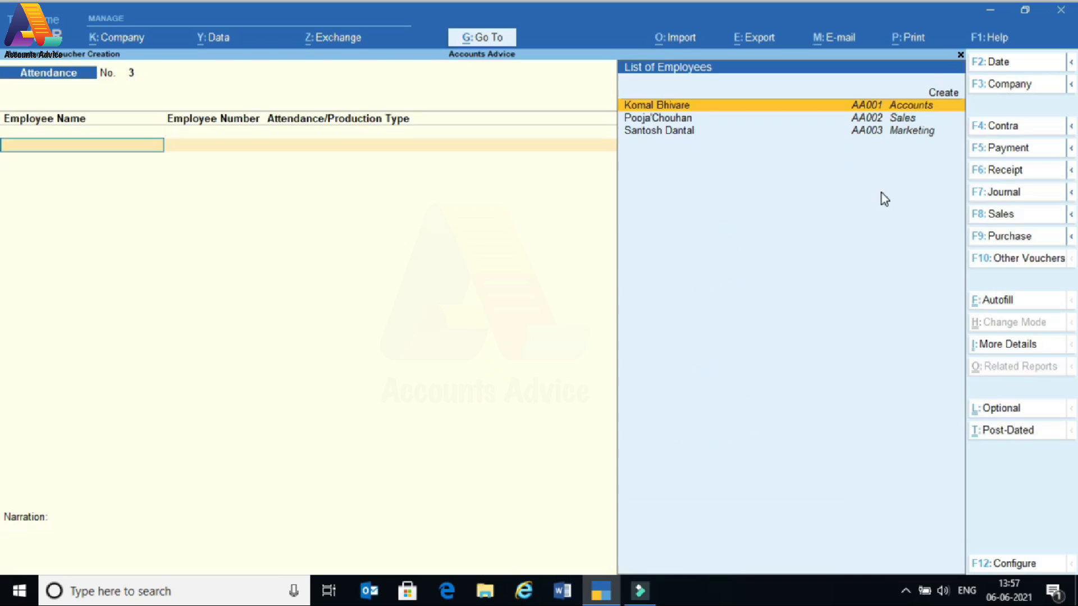
click(1026, 66)
text(30-4-21)
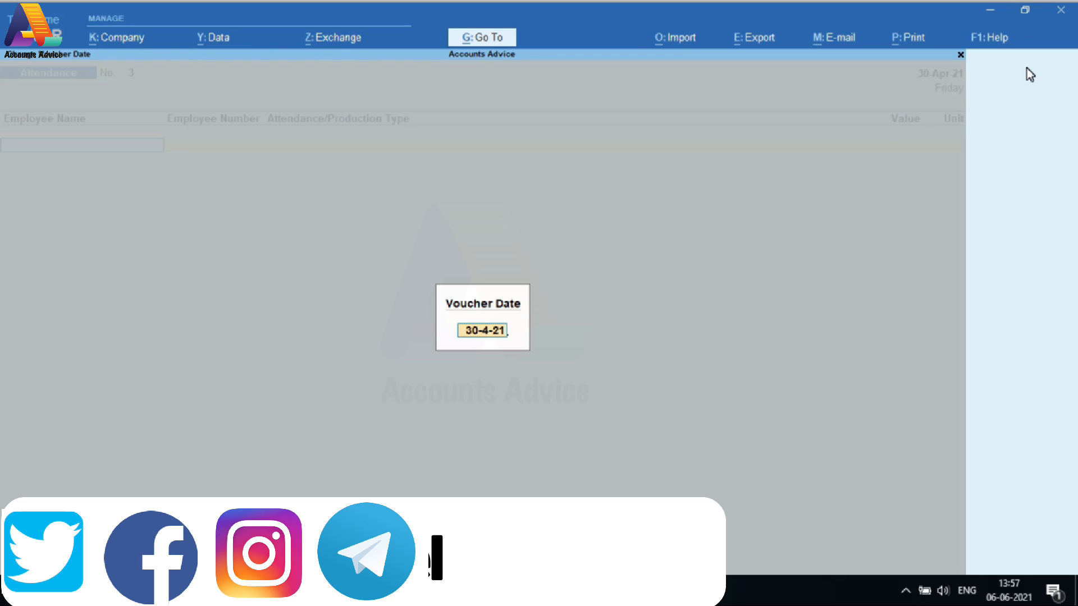
key(Return)
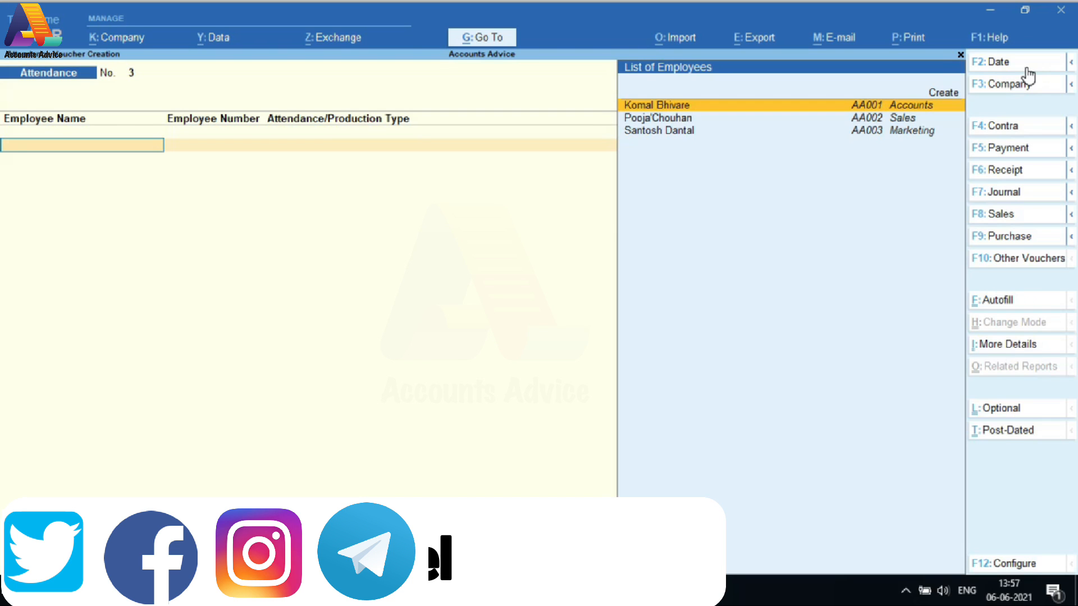
click(1048, 263)
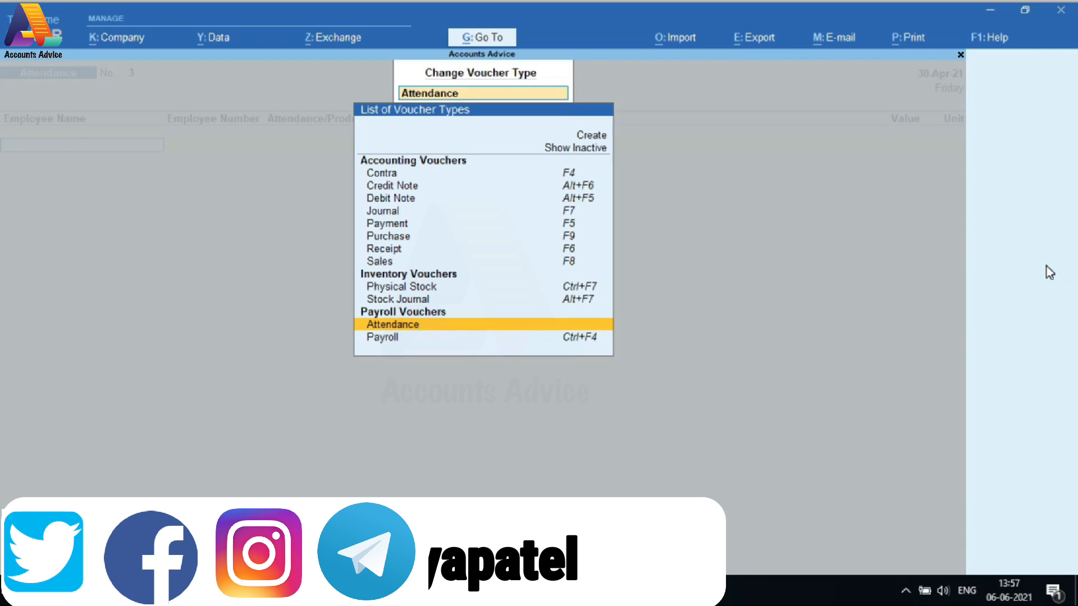
key(Down)
key(Return)
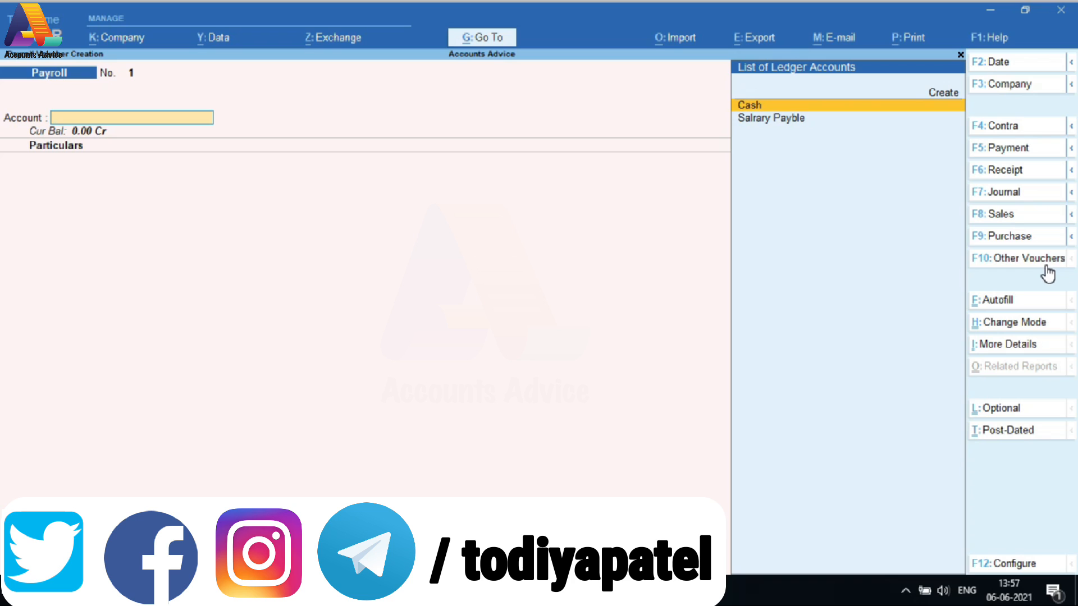
key(Return)
key(Return)
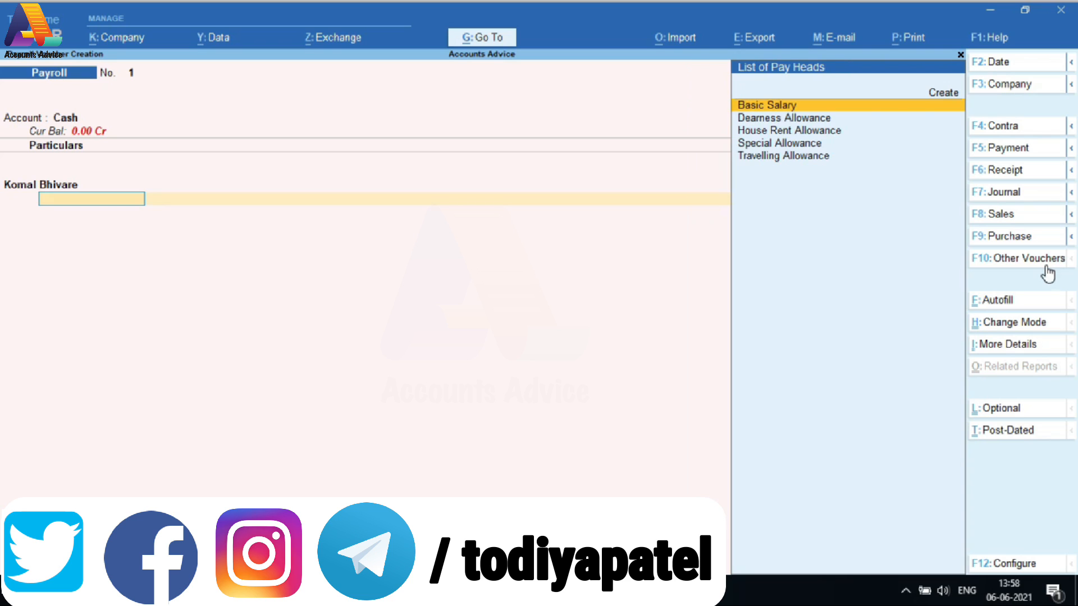
key(Return)
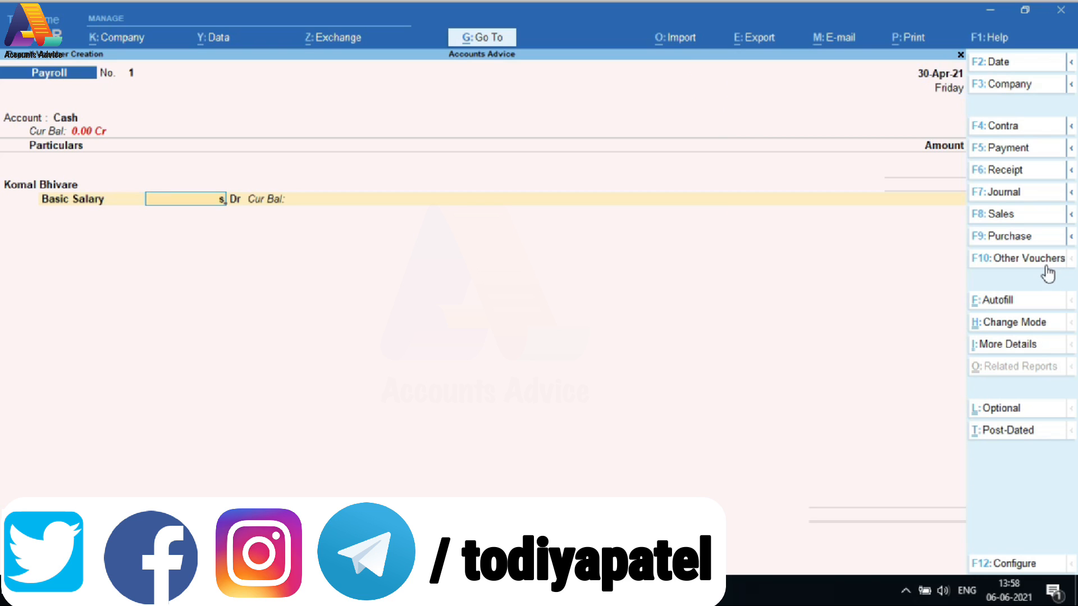
text(5000)
key(Return)
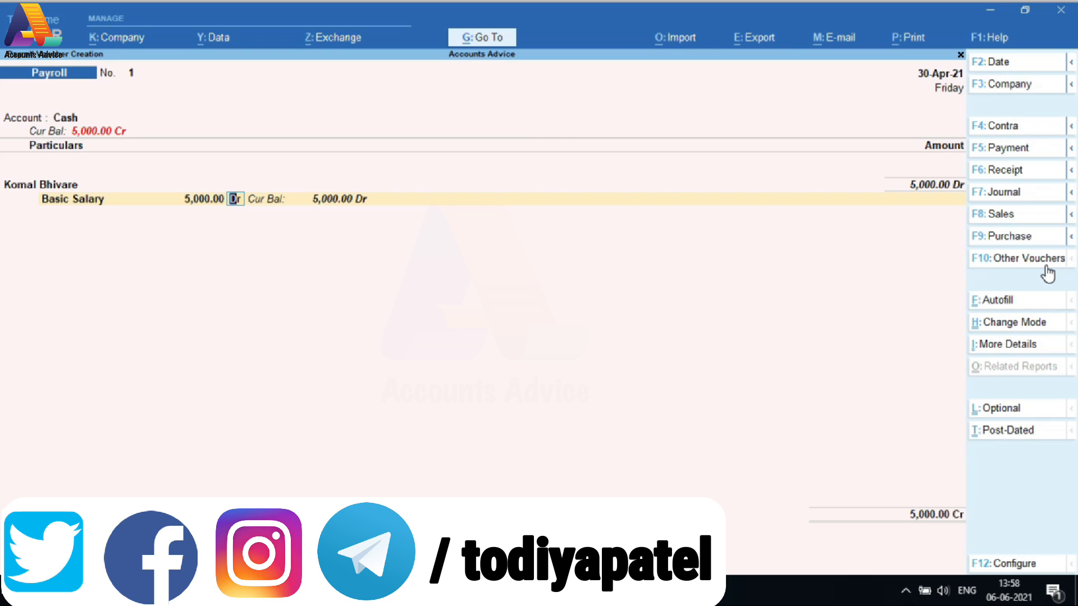
key(Escape)
key(y)
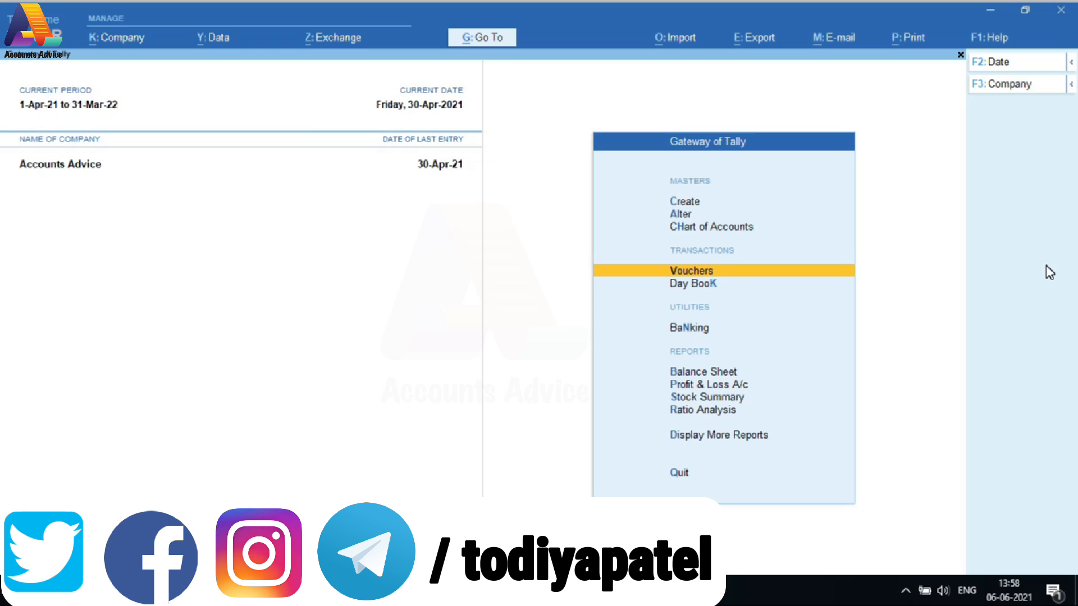
- Start a payroll autofill in the voucher, processing Salary for the period 1-4-2021 to 30-4-2021
key(Return)
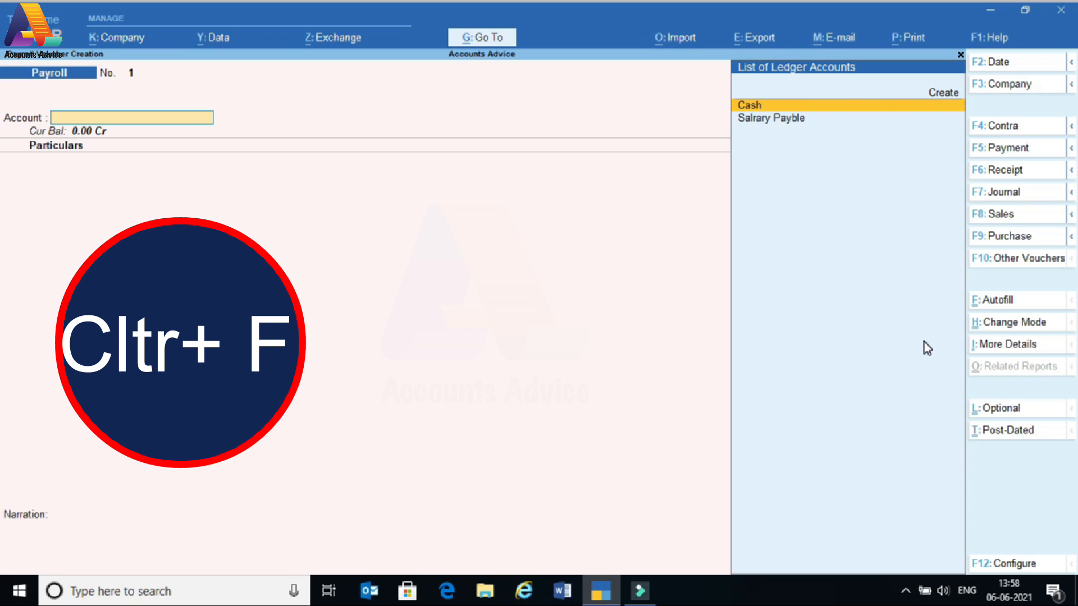
click(996, 302)
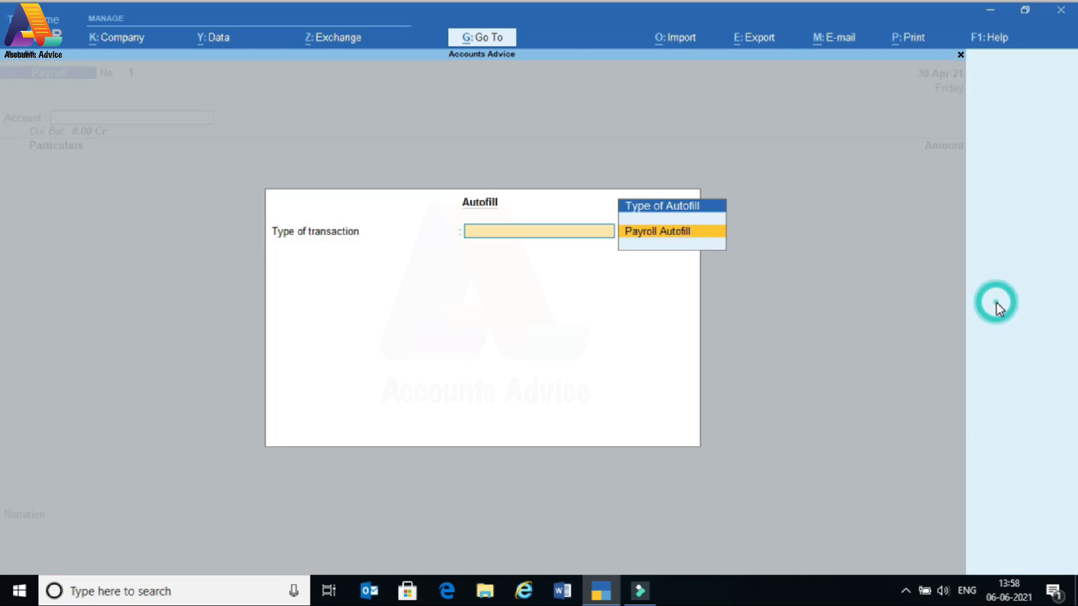
key(Return)
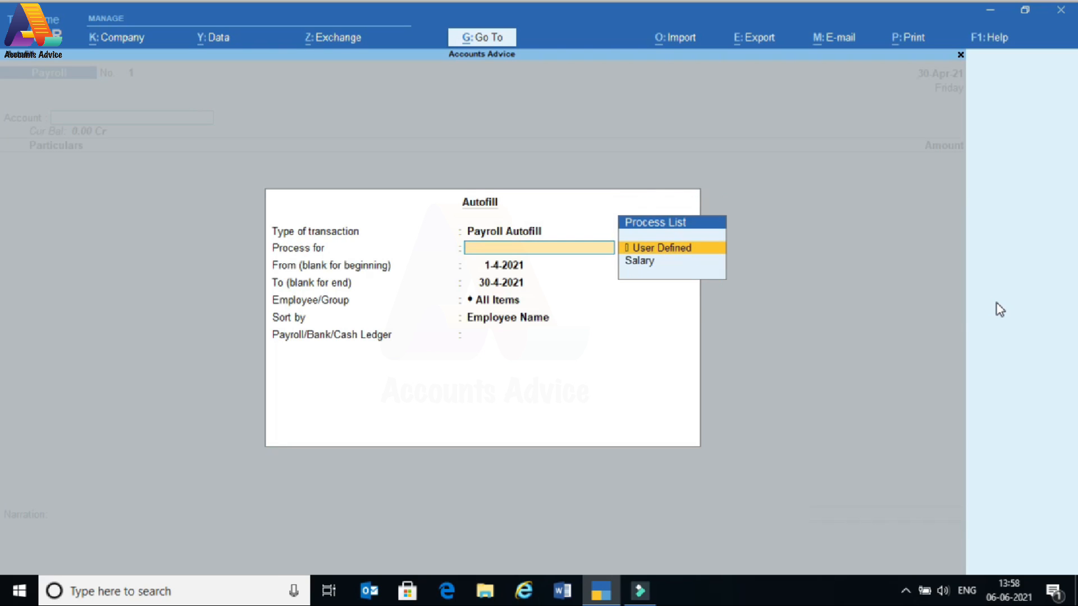
key(Down)
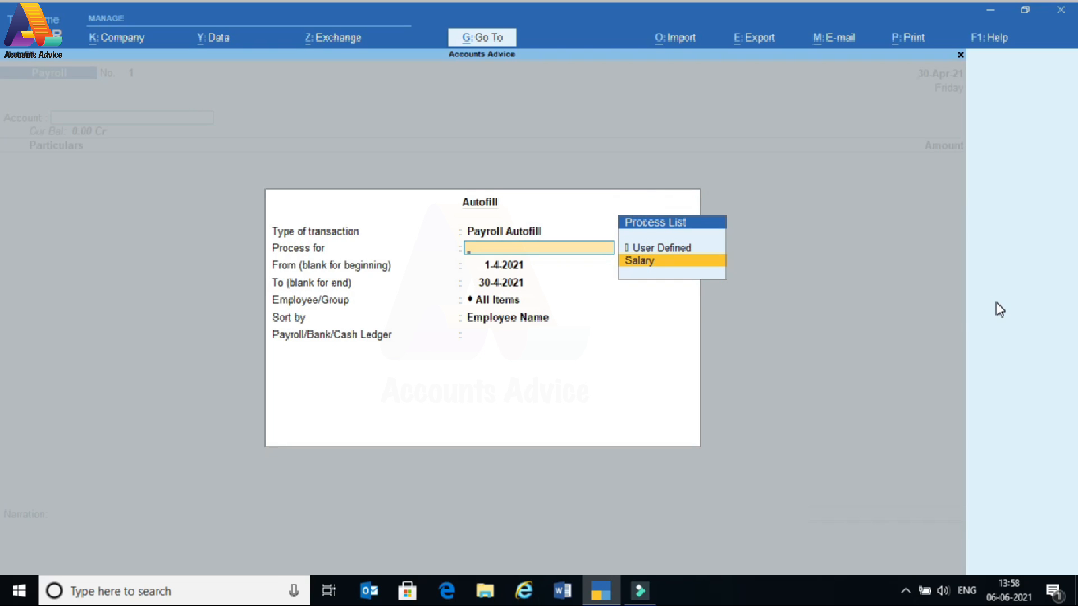
key(Return)
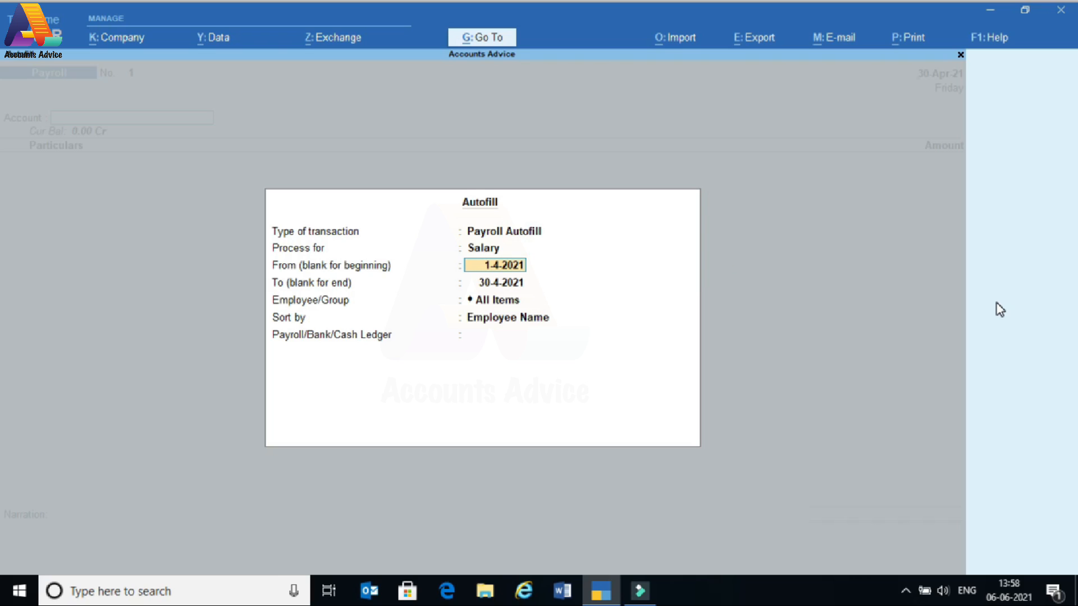
key(Return)
key(BackSpace)
key(Return)
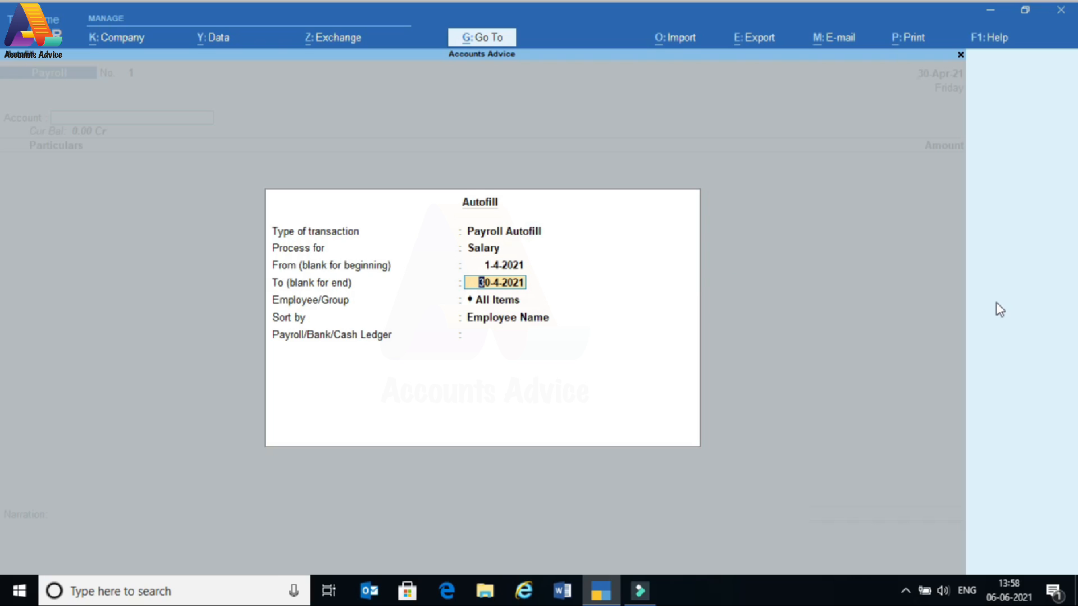
key(Return)
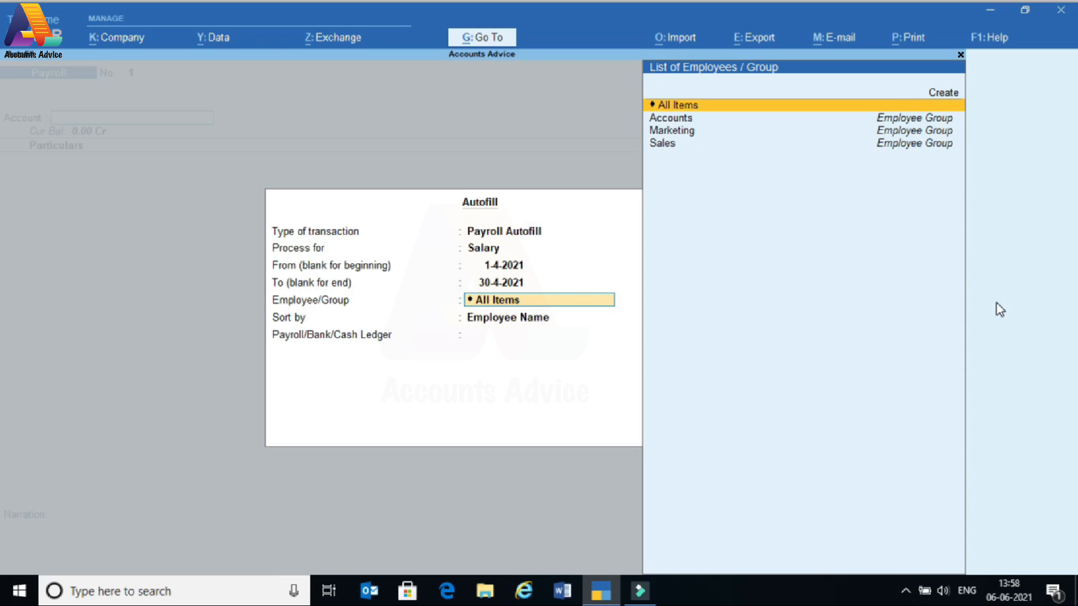
- Include all items as the autofill's employee group and sort by employee name
key(Down)
key(Down)
key(Down)
key(Up)
key(Up)
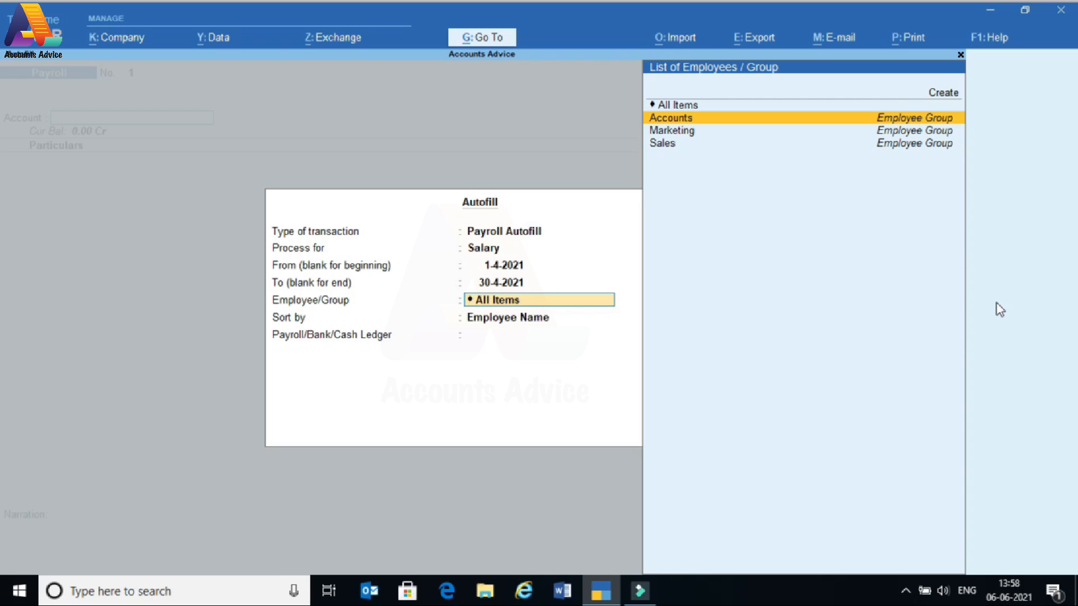
key(Down)
key(Down)
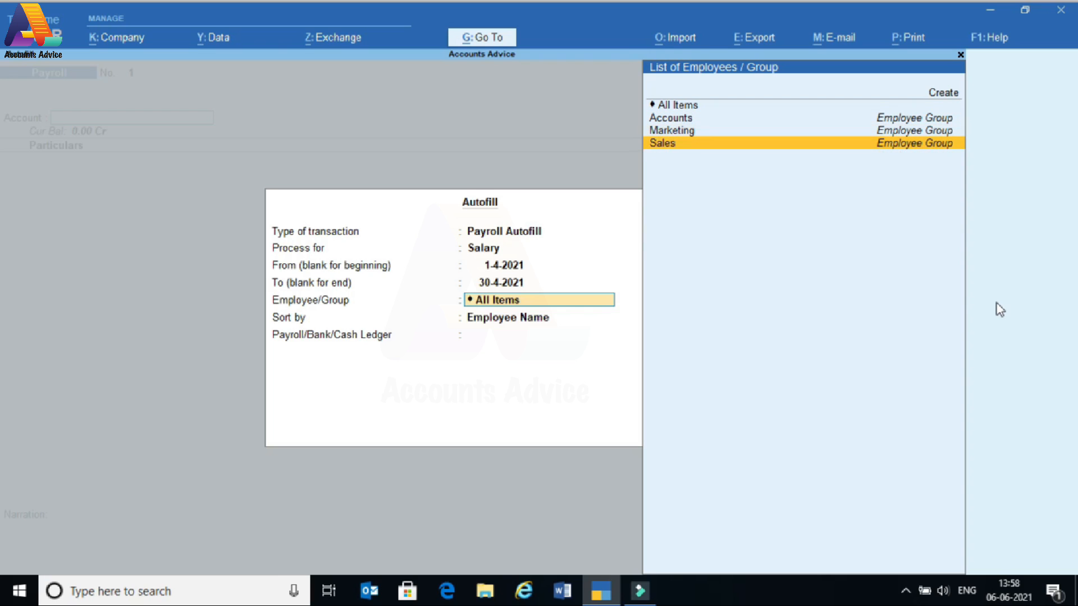
key(Up)
key(Up)
key(Up)
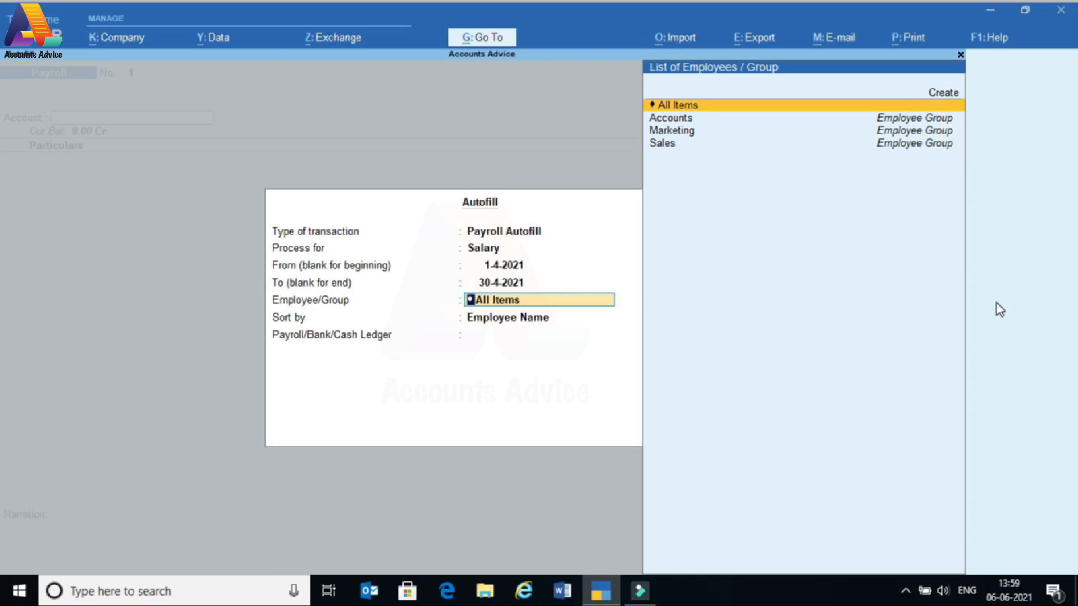
key(Return)
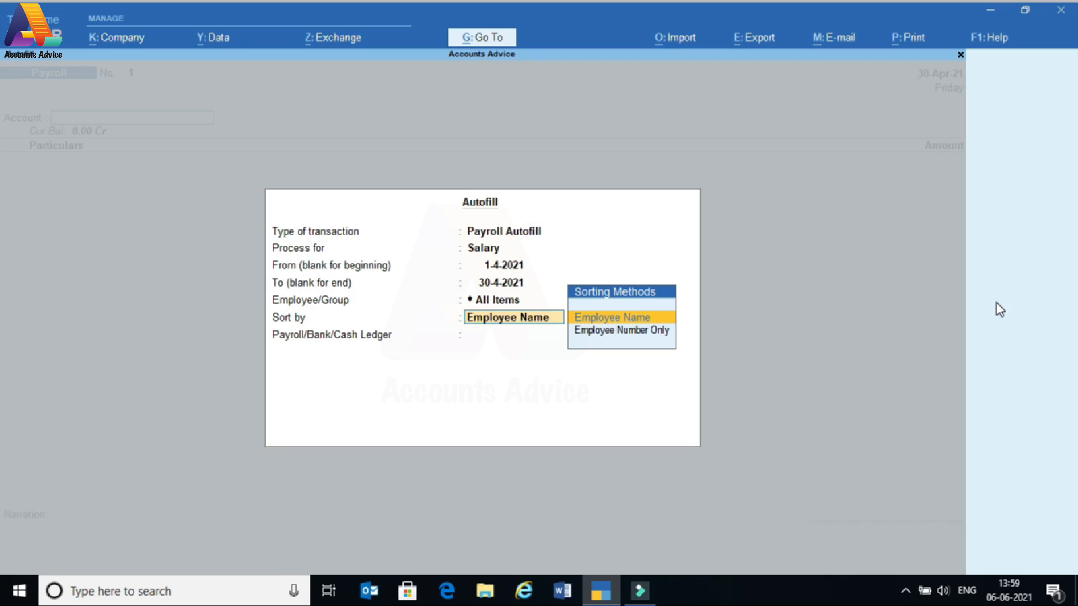
key(Return)
- Set the payroll ledger to Salrary Payble, fill in the salaries and save the payroll voucher
key(Return)
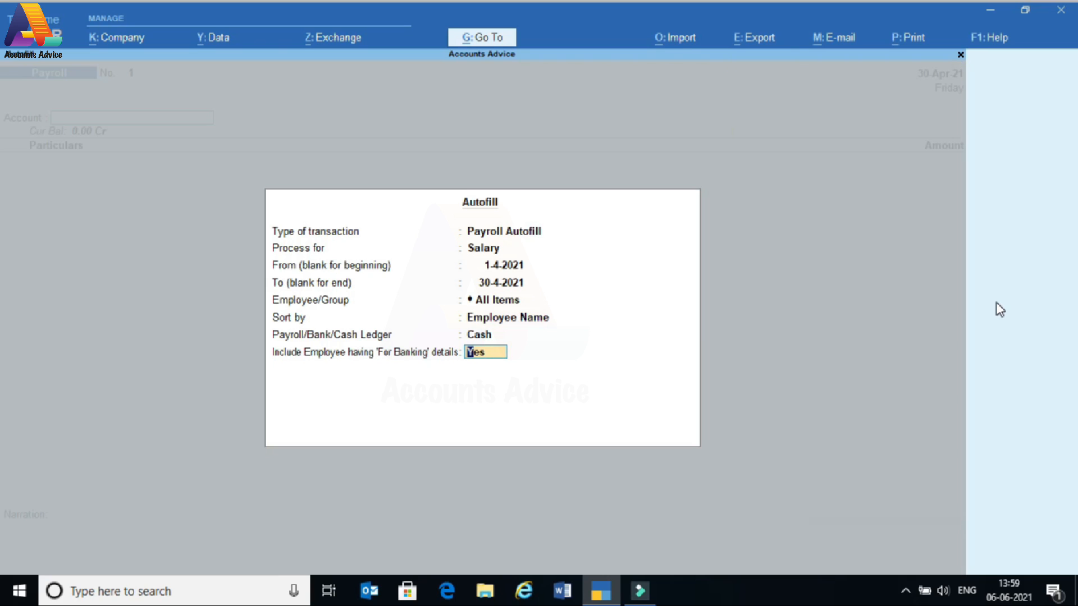
key(BackSpace)
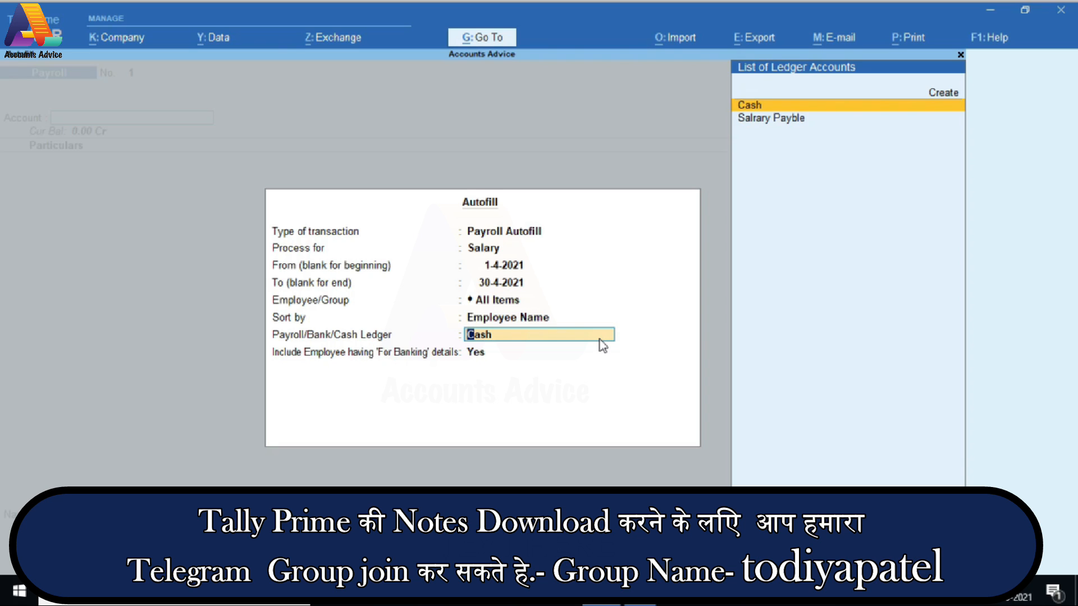
key(Down)
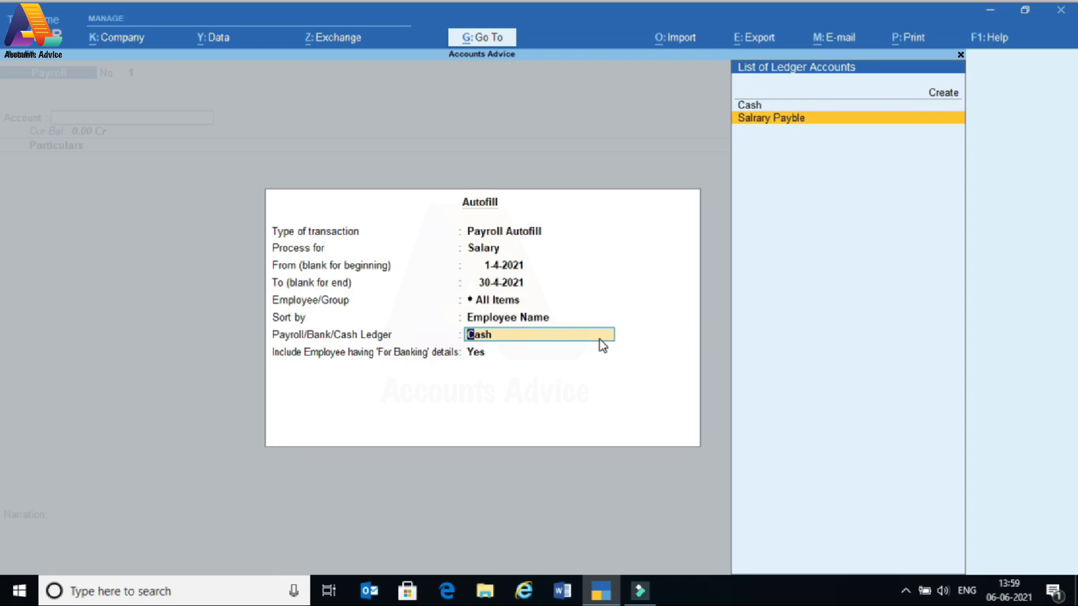
key(Return)
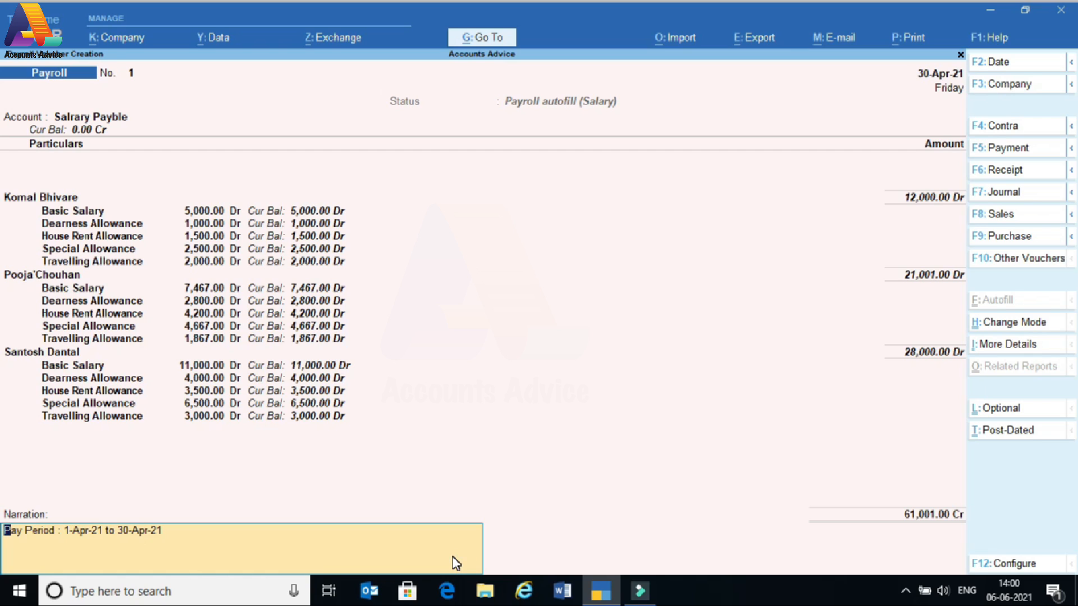
key(Return)
key(Return)
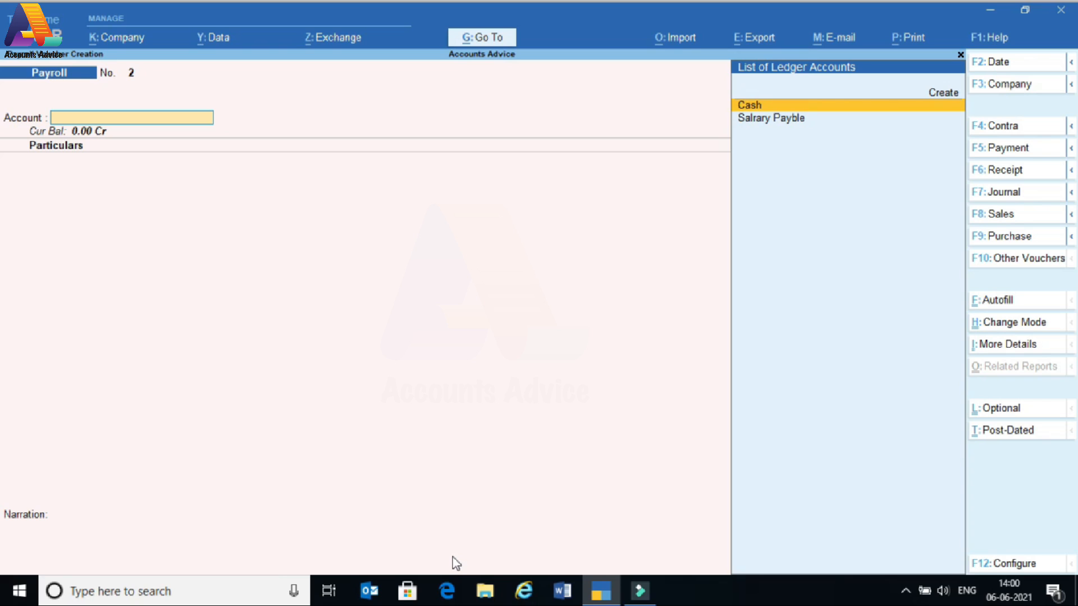
- Reopen the saved payroll voucher to review each employee's pay heads and quit it without saving changes
key(Up)
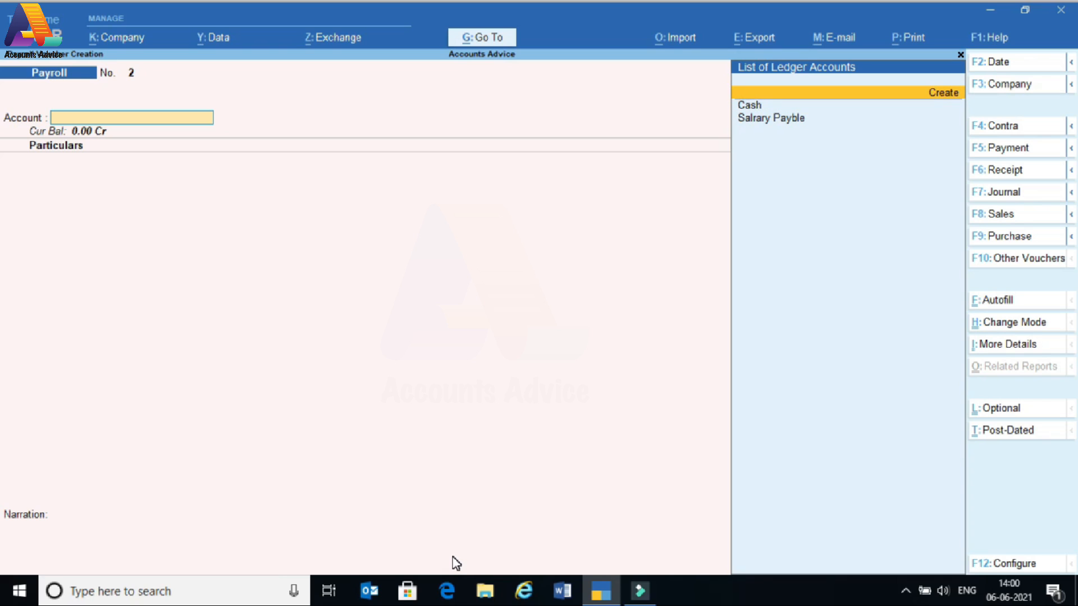
key(Page_Up)
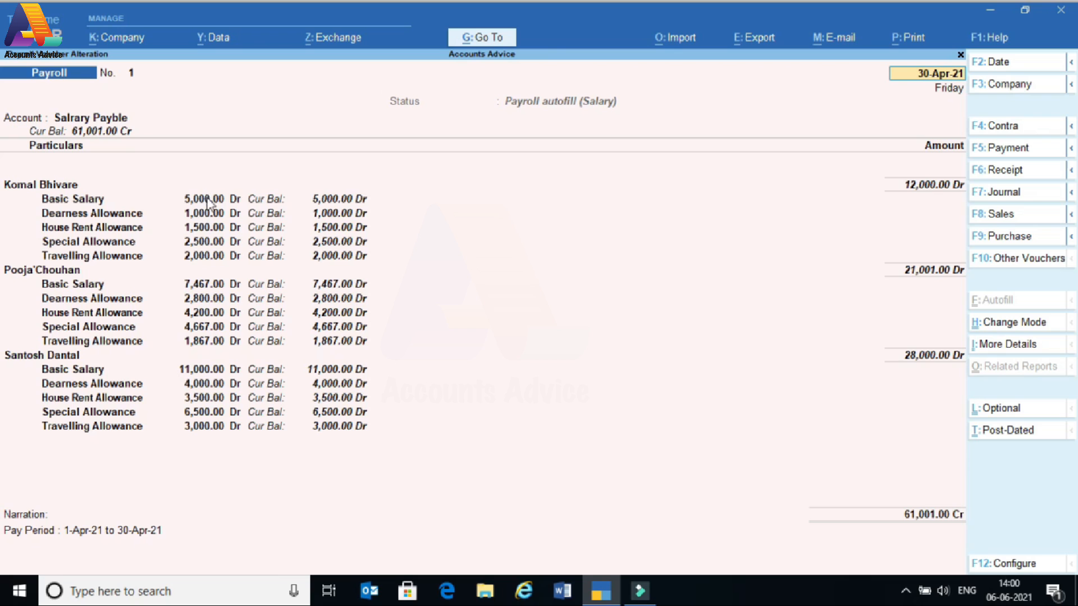
click(45, 181)
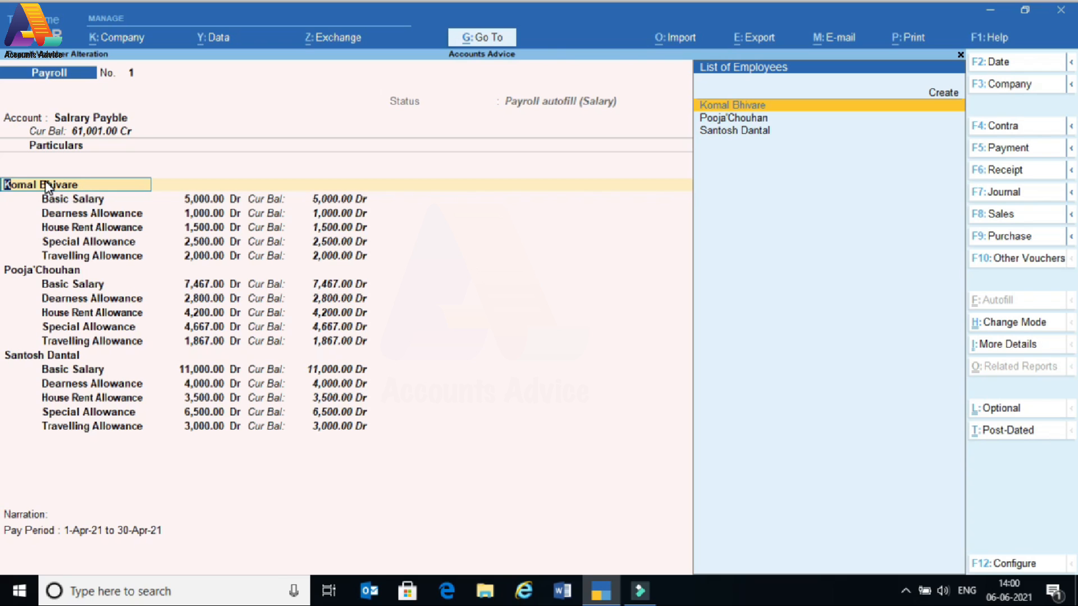
key(BackSpace)
key(Escape)
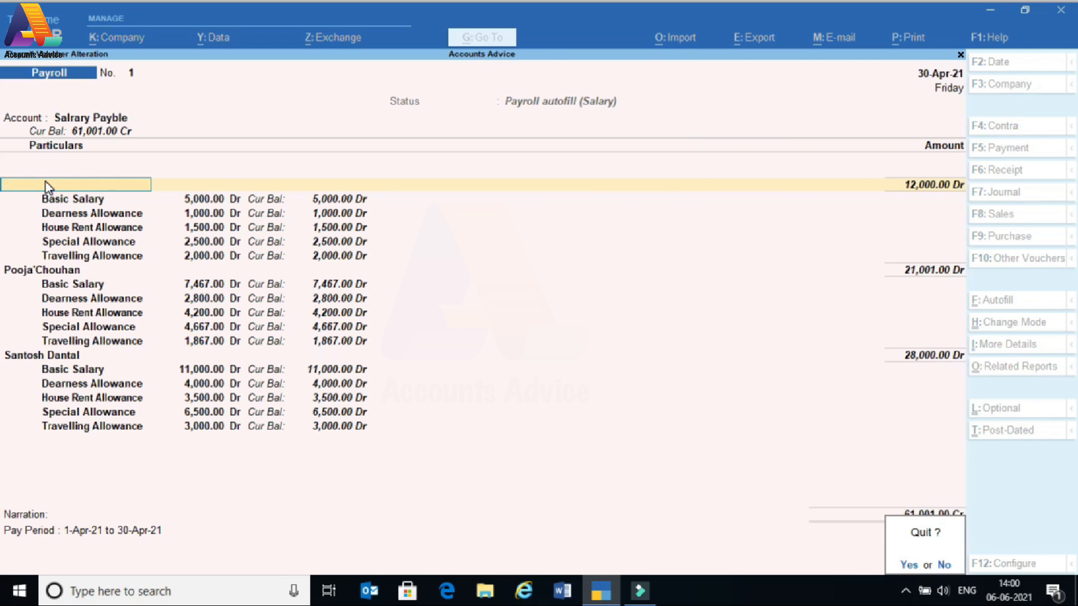
key(y)
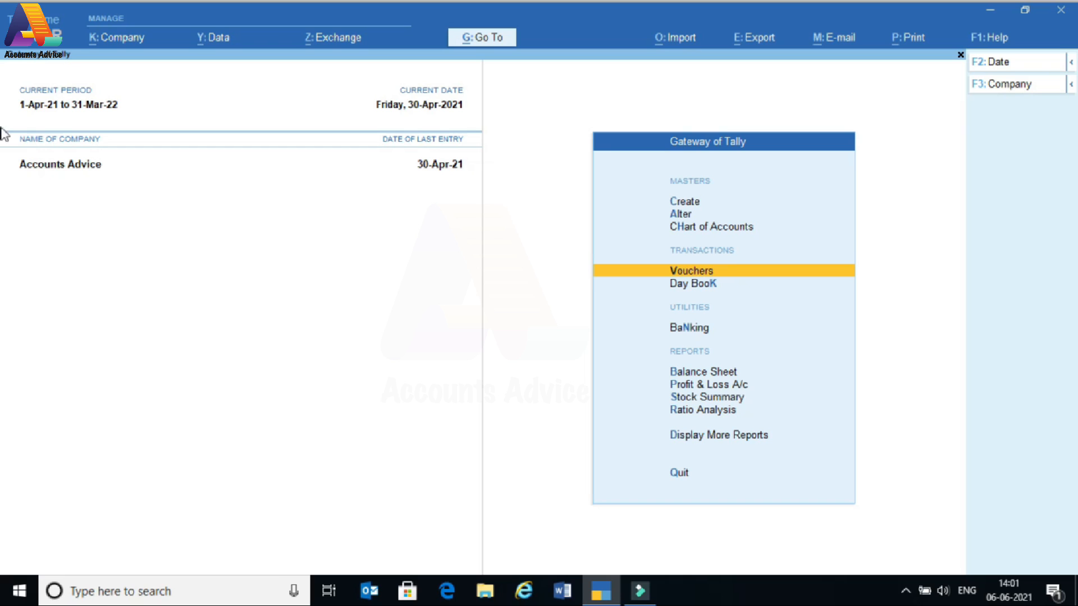
- Open the payroll reports and display the Accounts Executive's pay slip for April 2021
click(683, 439)
key(Down)
key(Down)
key(Down)
key(Down)
key(Down)
key(Down)
key(Down)
key(Down)
key(Down)
key(Down)
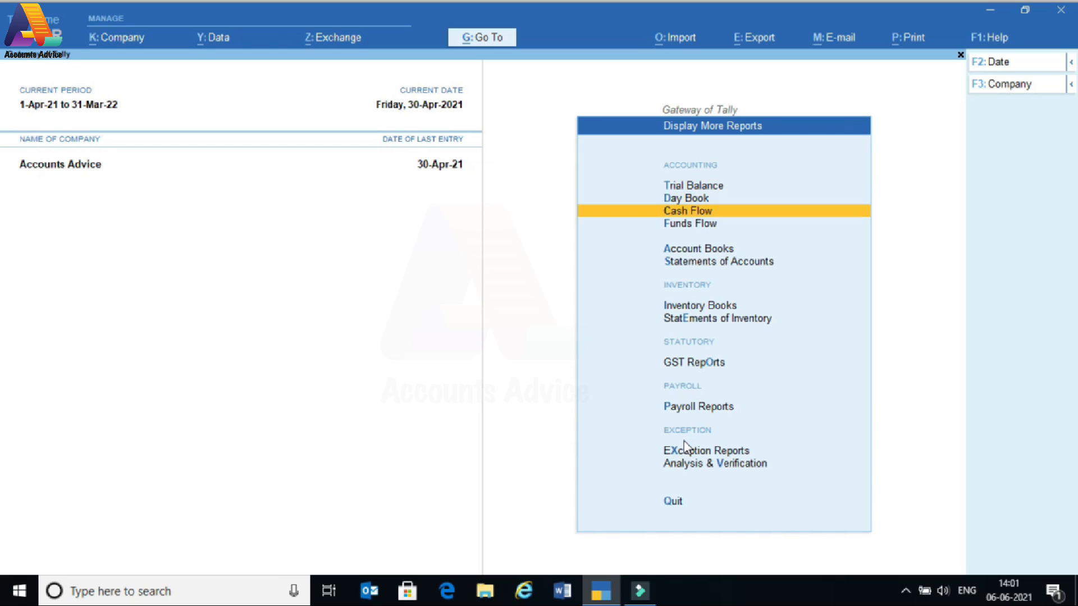
key(Up)
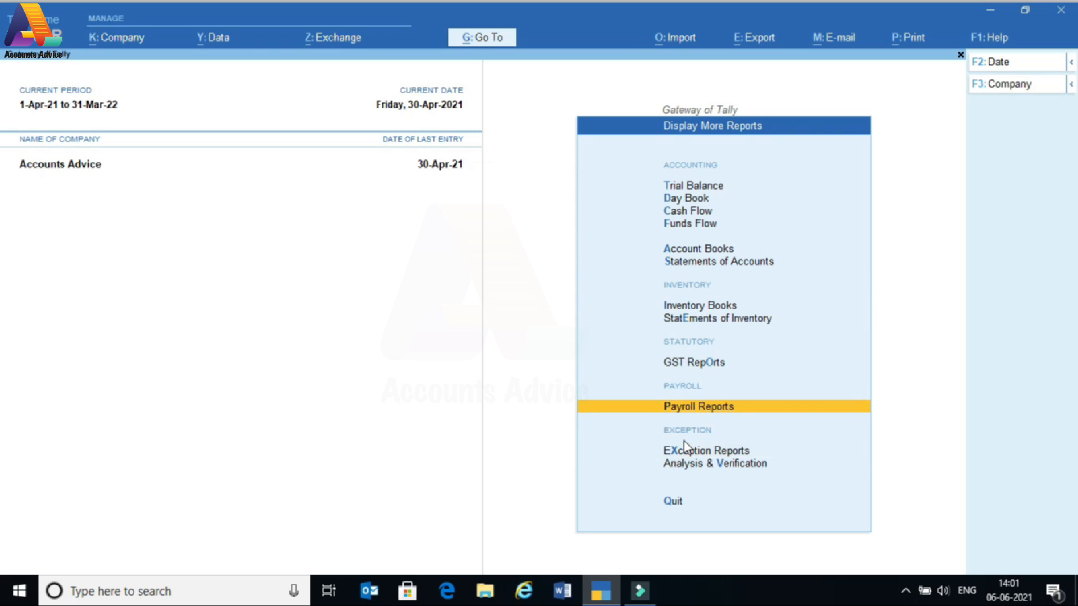
key(Return)
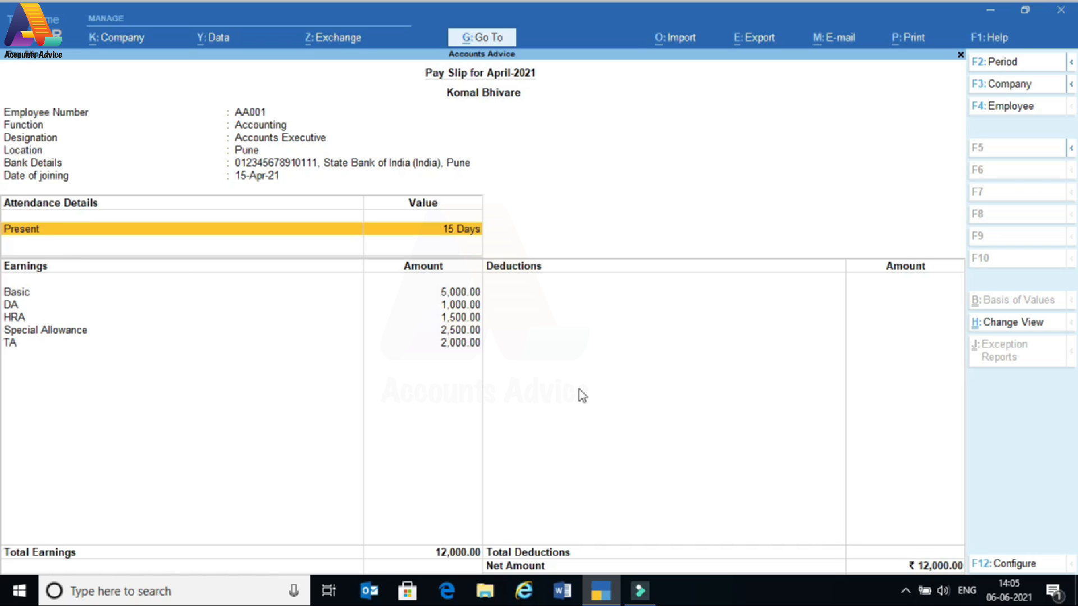
- Preview the Accounts Executive's pay slip for printing, inspect it enlarged, and close the preview and pay slip
key(ctrl)
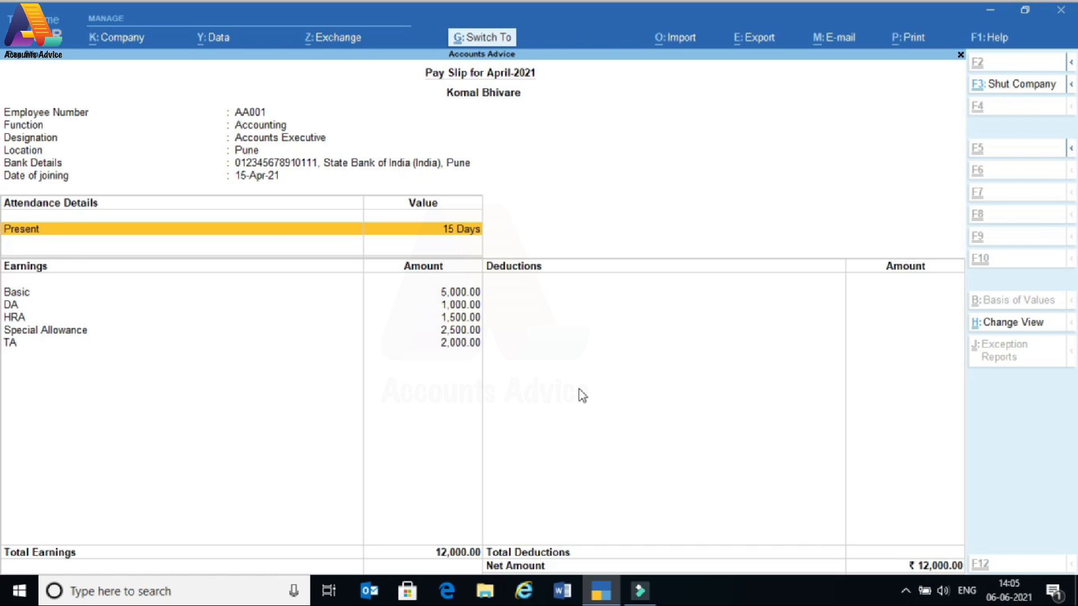
key(ctrl+p)
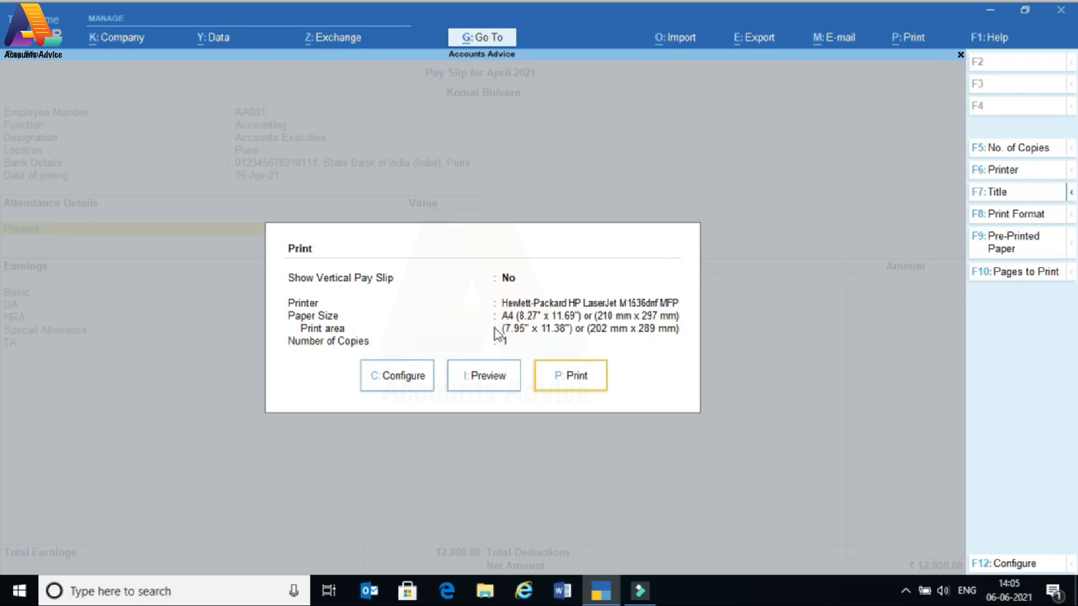
click(493, 383)
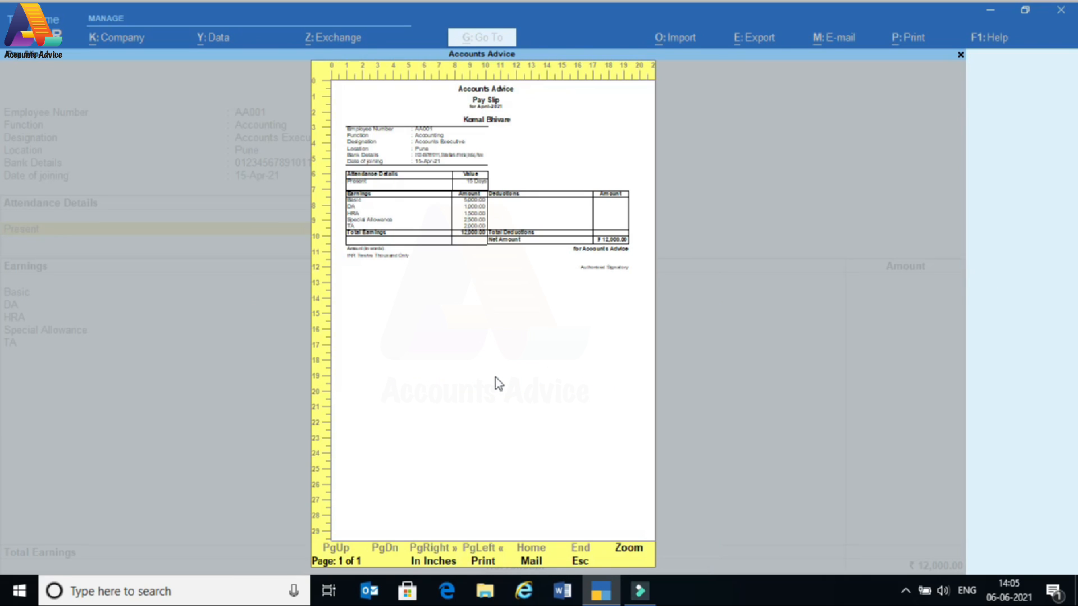
click(637, 552)
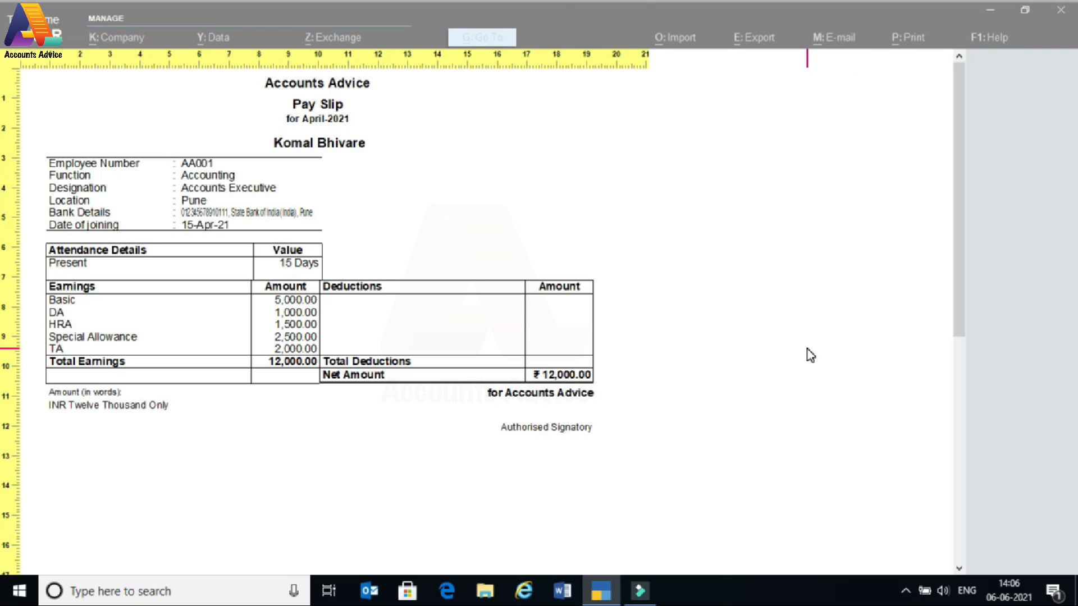
key(Escape)
key(Escape)
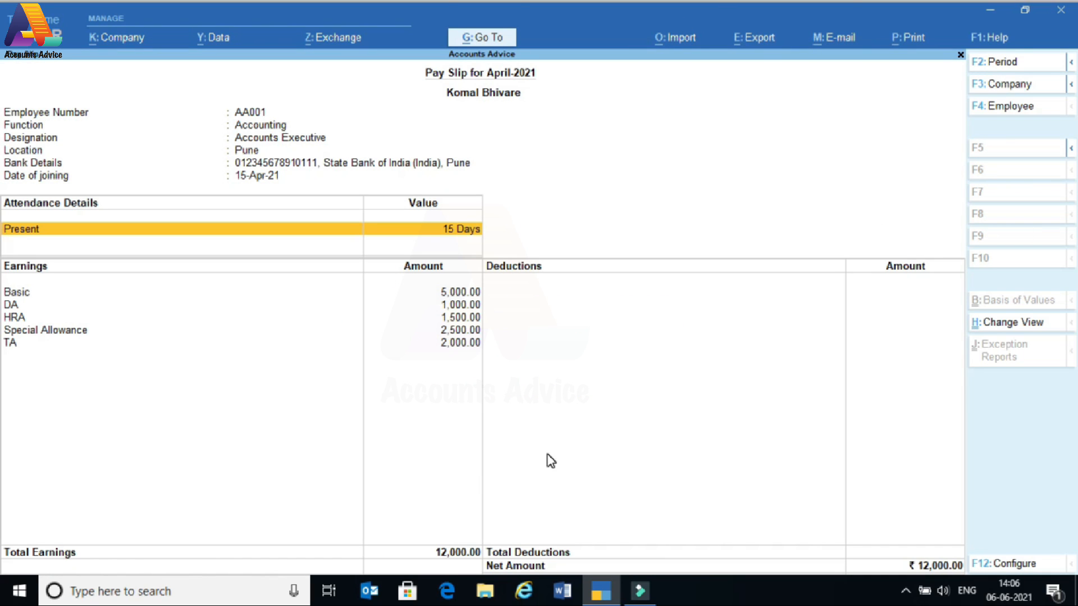
key(Escape)
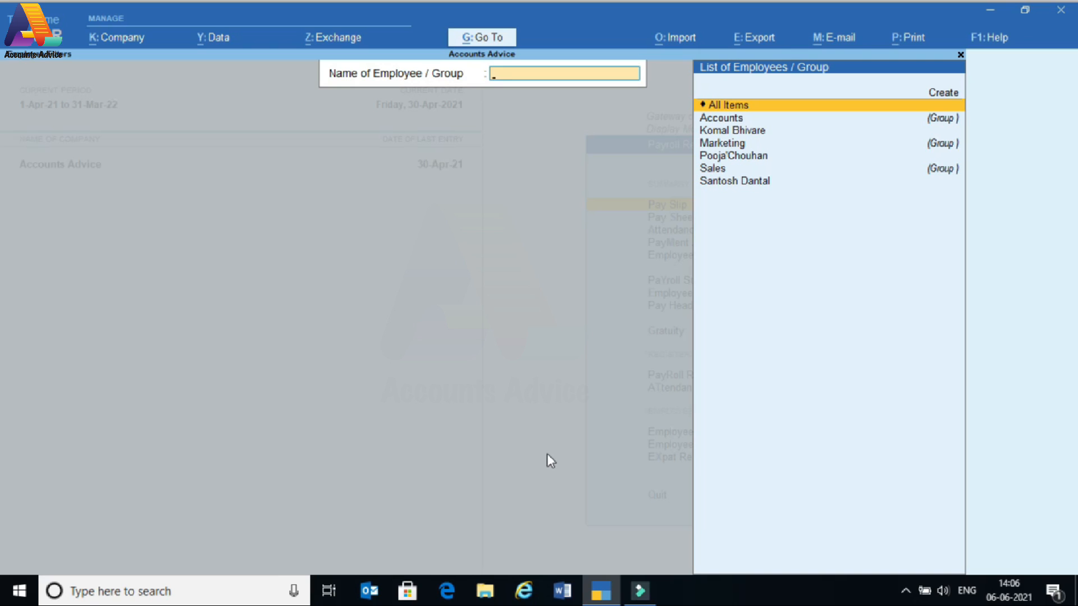
- Display the Sales Manager's April 2021 pay slip, examine its attendance and earnings rows, and close it
key(Down)
key(Down)
key(Down)
key(Down)
key(Return)
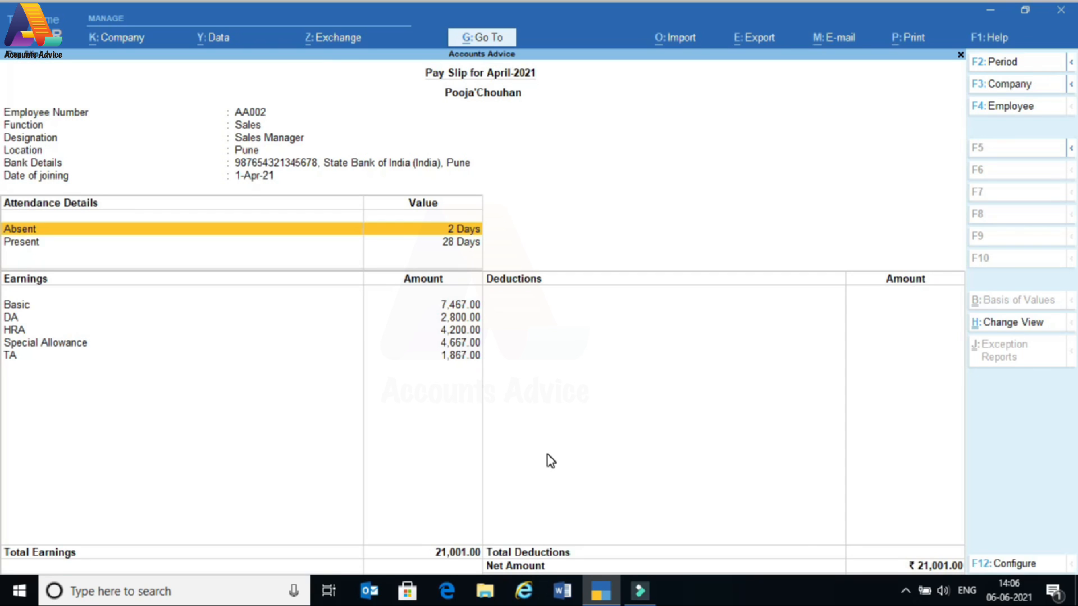
key(Down)
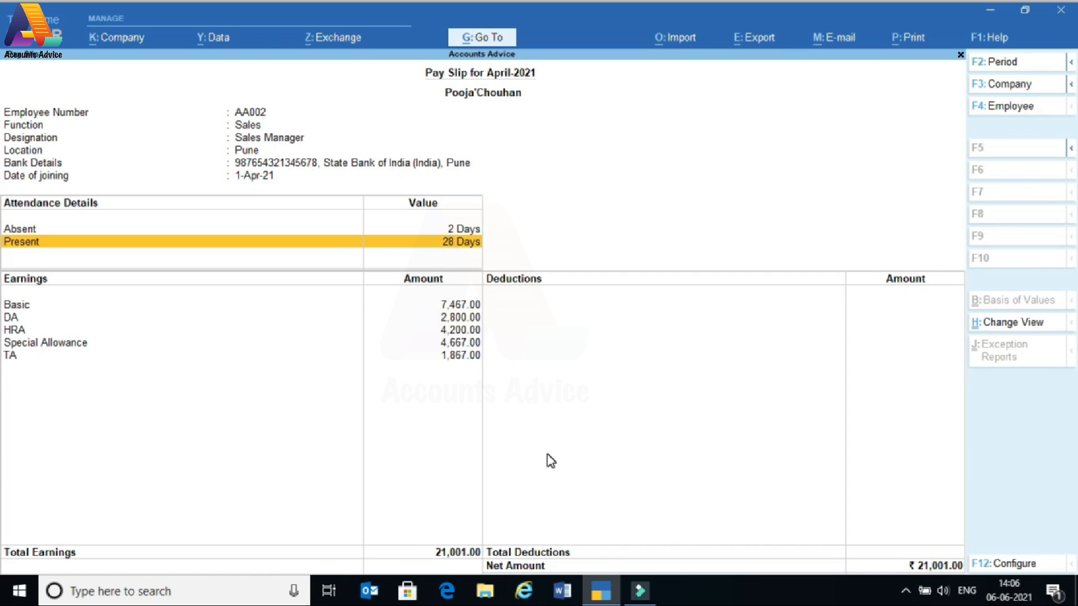
key(Up)
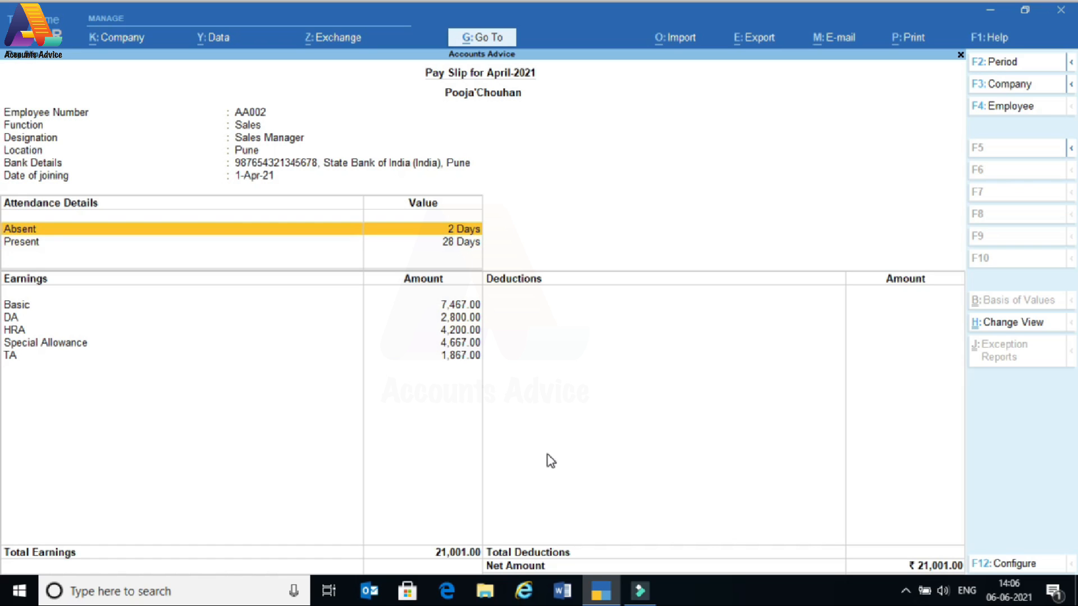
key(Down)
key(Down)
key(Down)
key(Down)
key(Down)
key(Down)
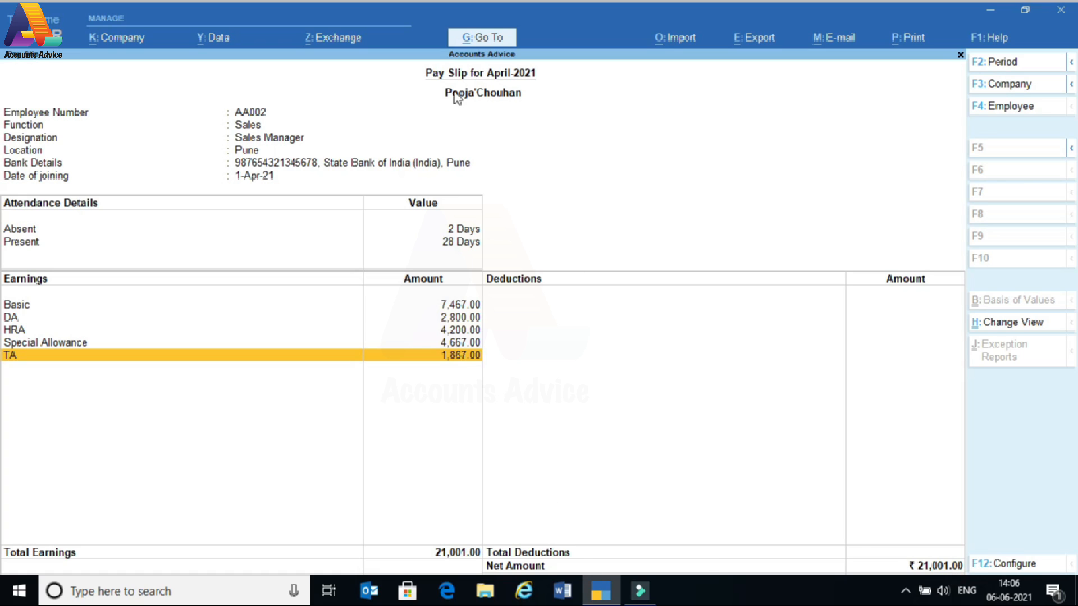
key(Escape)
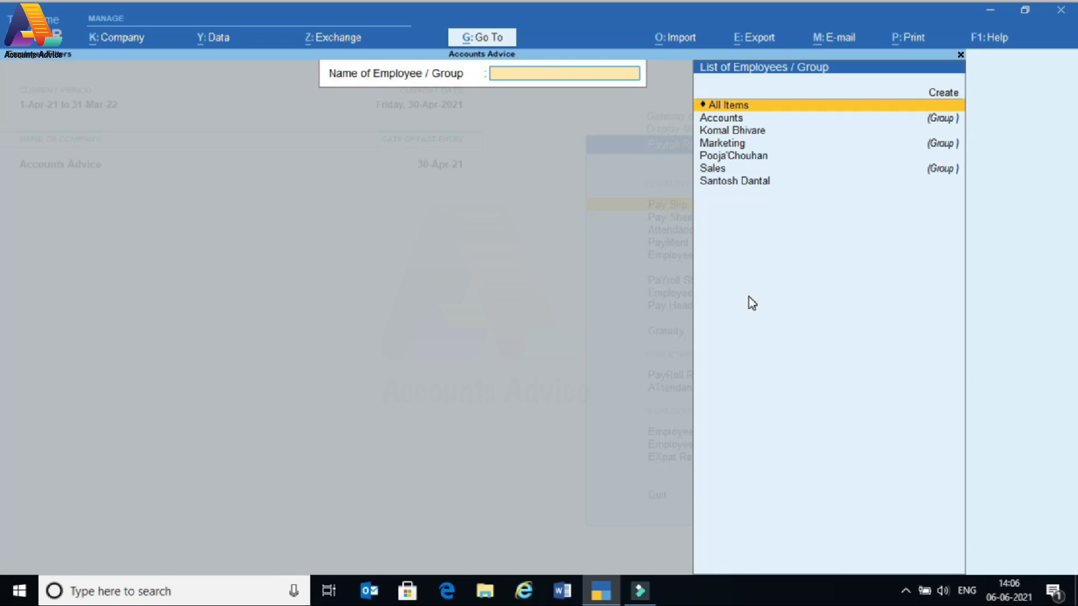
- Display the Pay Sheet report for all employees, read each pay head's amounts, and close it
key(Escape)
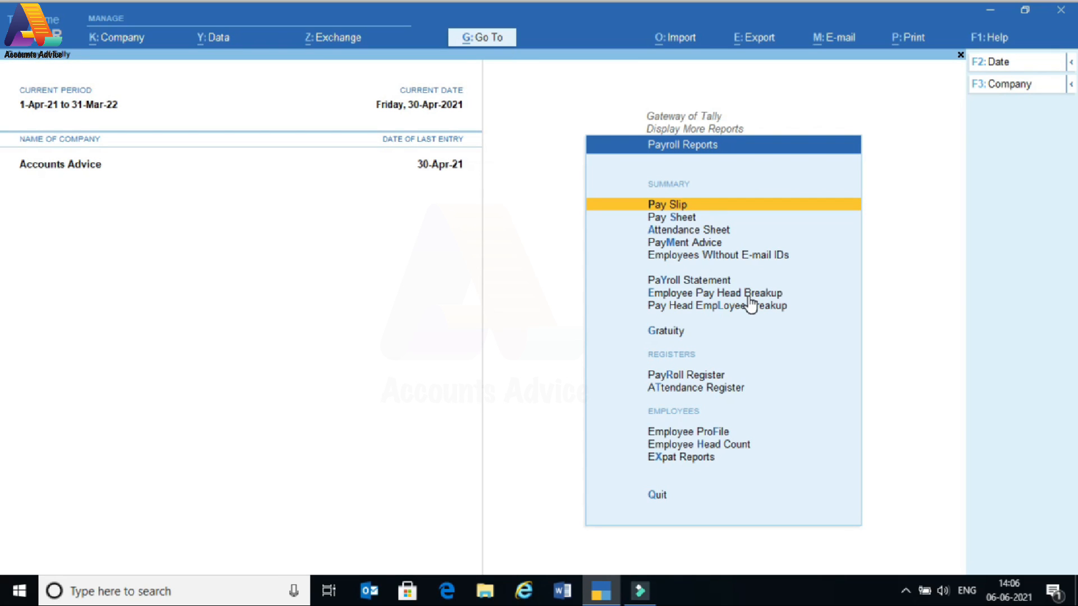
key(Down)
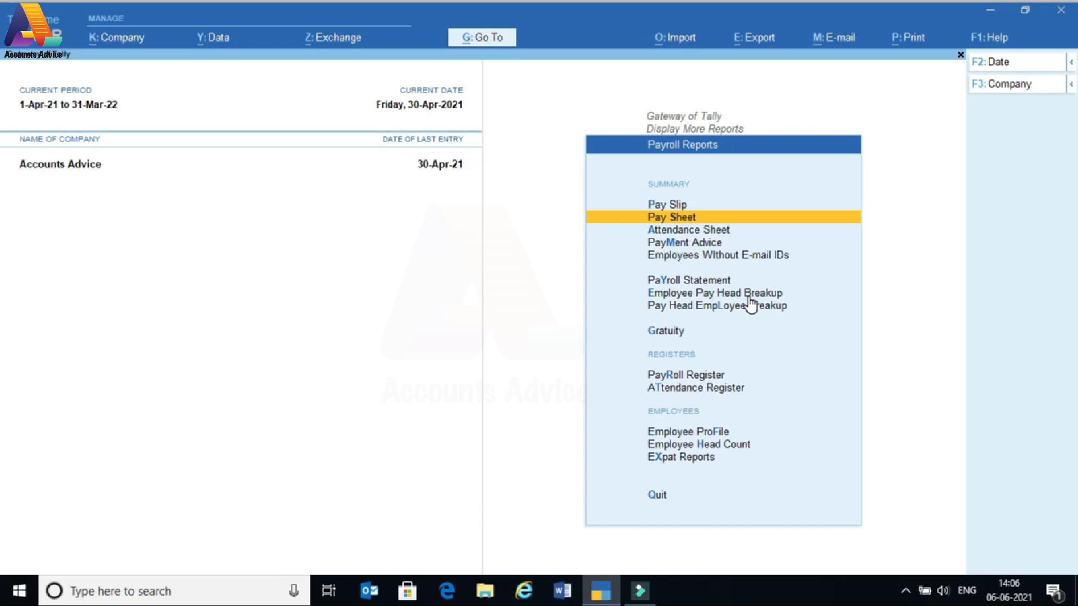
key(Return)
key(Return)
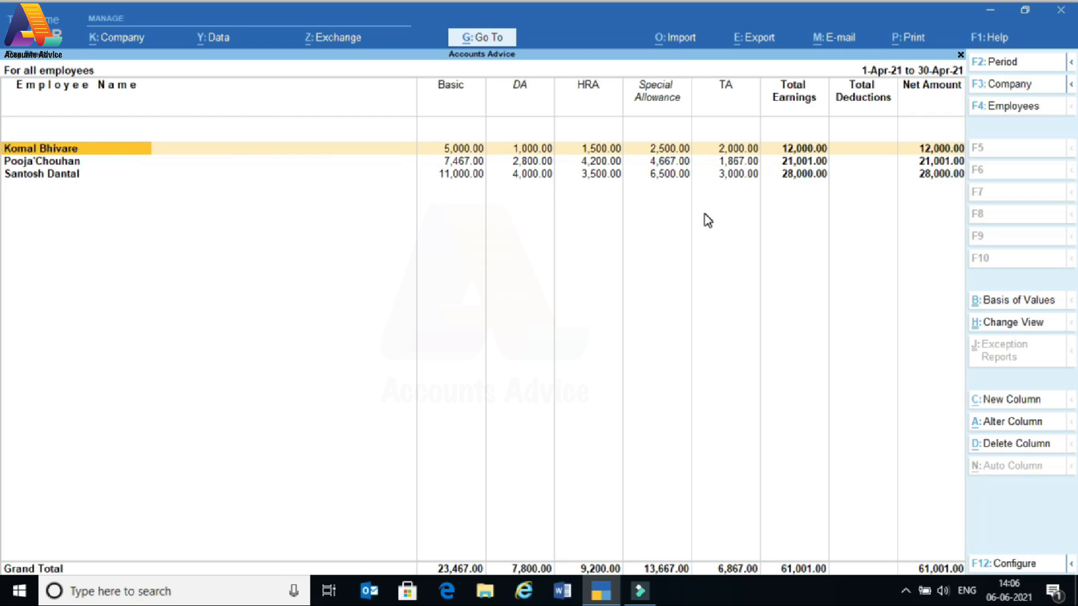
key(Escape)
key(Escape)
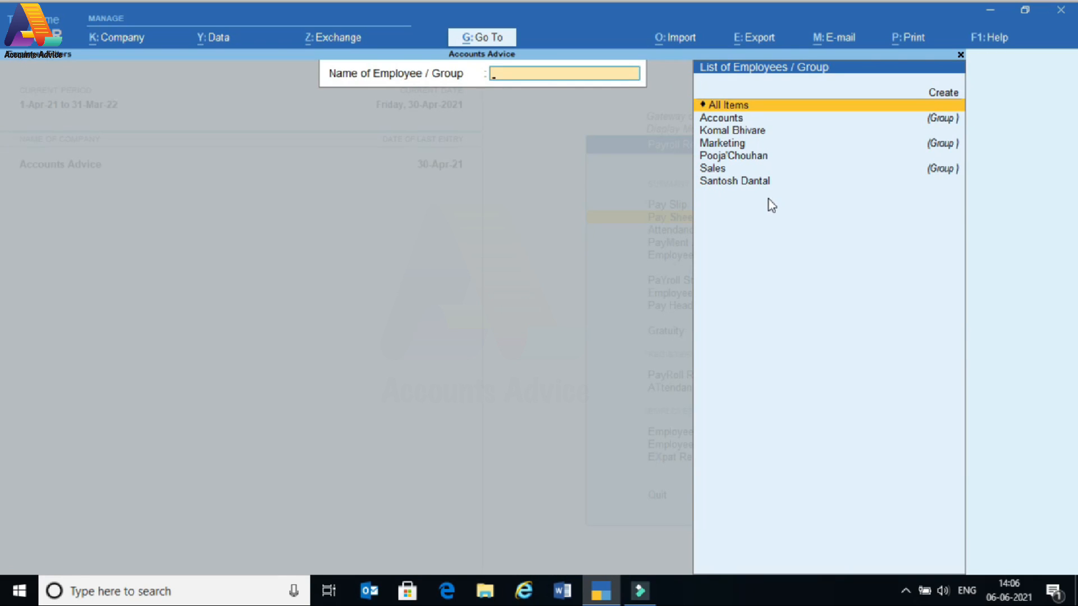
key(Escape)
- Open the Payroll Register to view the monthly voucher counts and close it again
key(Down)
key(Down)
key(Down)
key(Down)
key(Down)
key(Down)
key(Down)
key(Up)
key(Up)
key(Up)
key(Down)
key(Down)
key(Down)
key(Down)
key(Down)
key(Up)
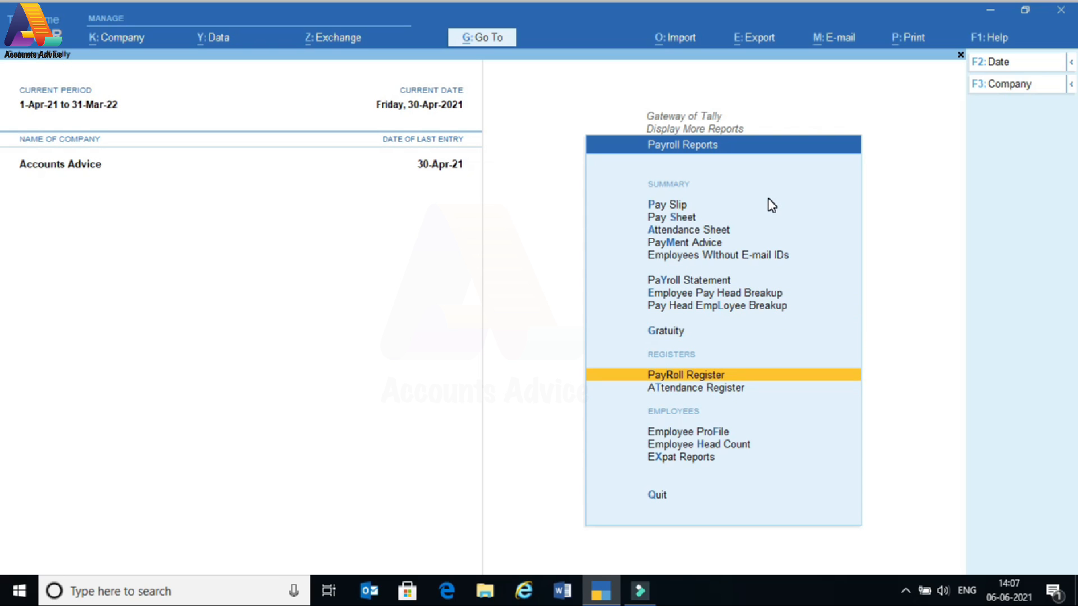
key(Return)
key(Escape)
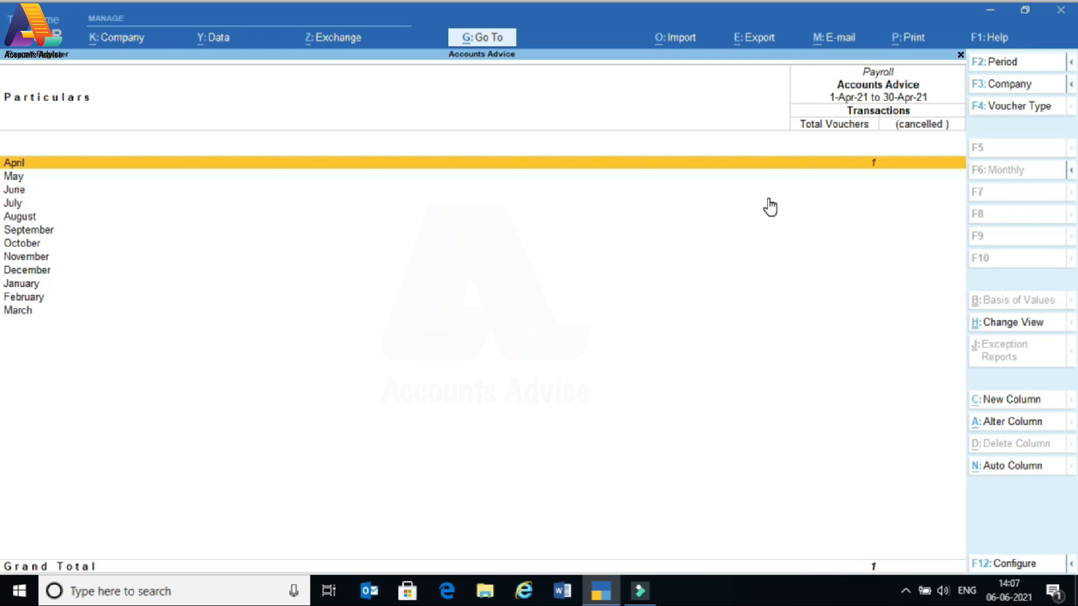
key(Escape)
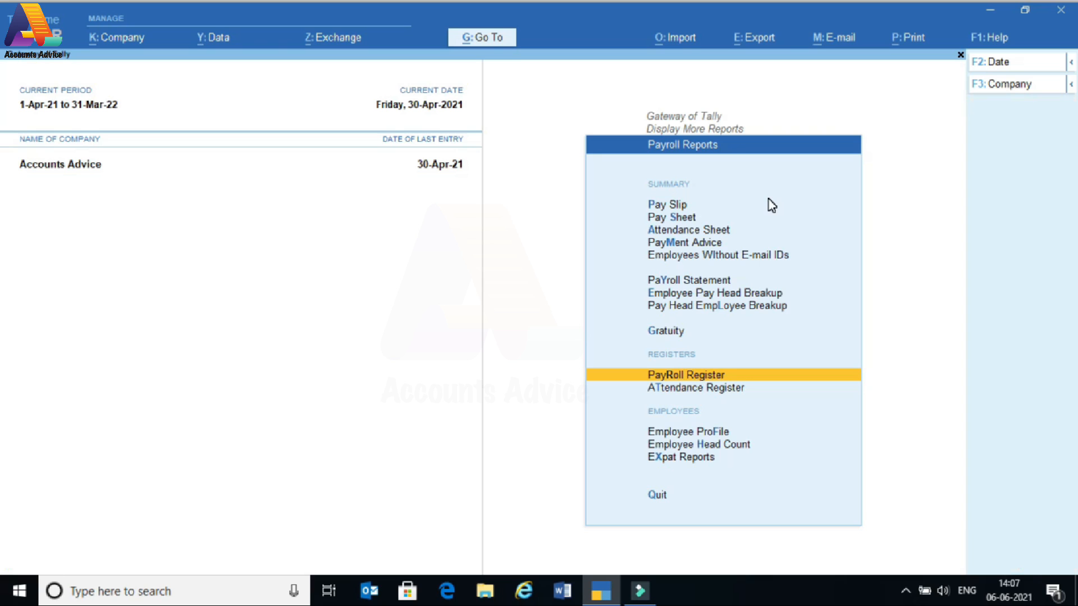
- Display the Payroll Statement for the Basic Salary pay head, examine the employees' rows, and close it
key(Up)
key(Up)
key(Up)
key(Up)
key(Up)
key(Down)
key(Return)
key(Return)
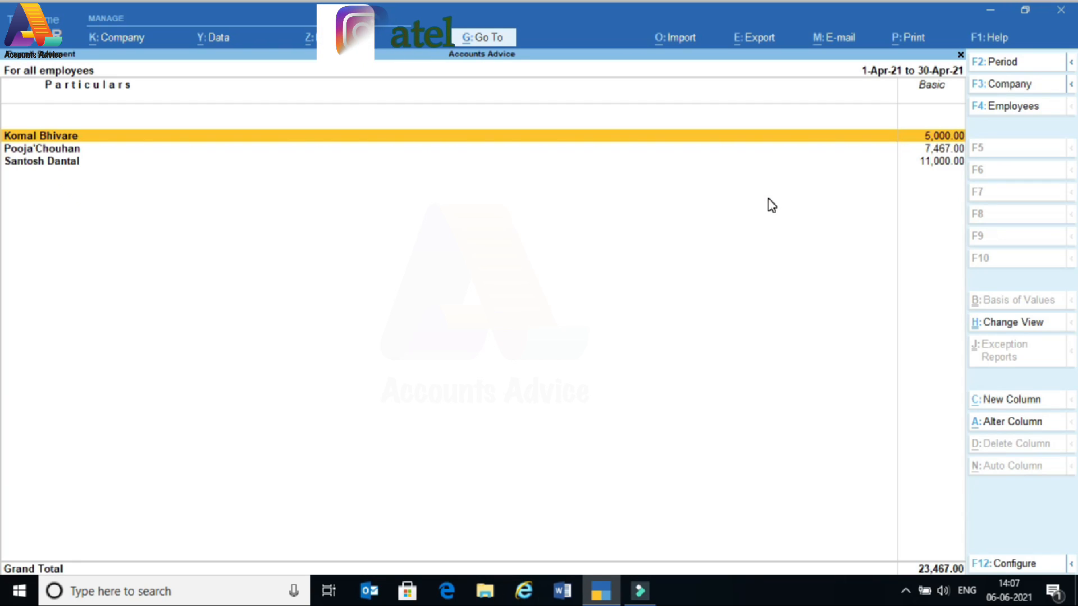
key(Down)
key(Down)
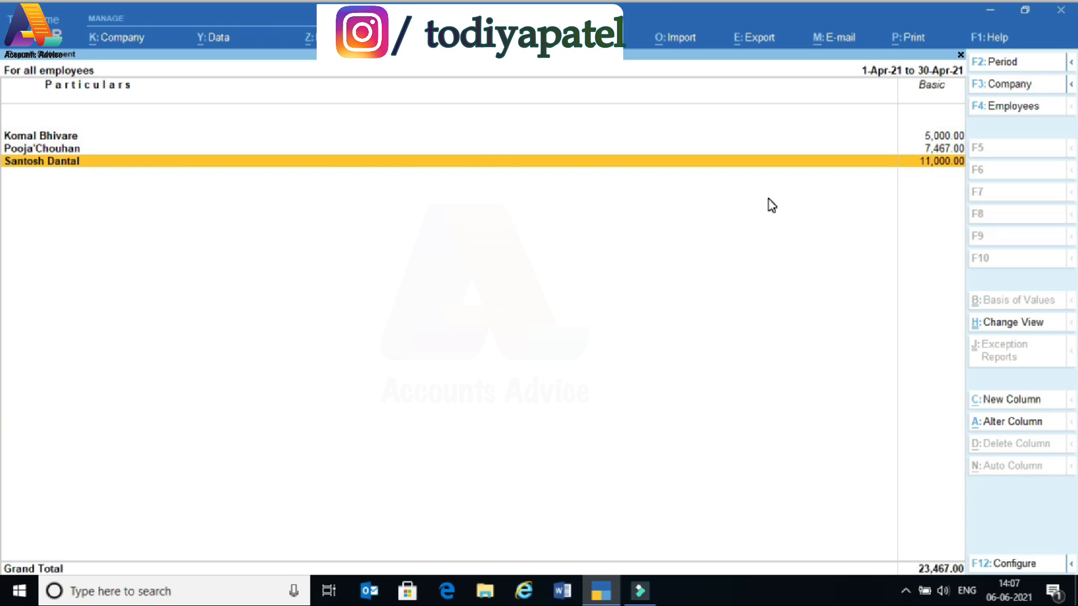
key(Up)
key(Up)
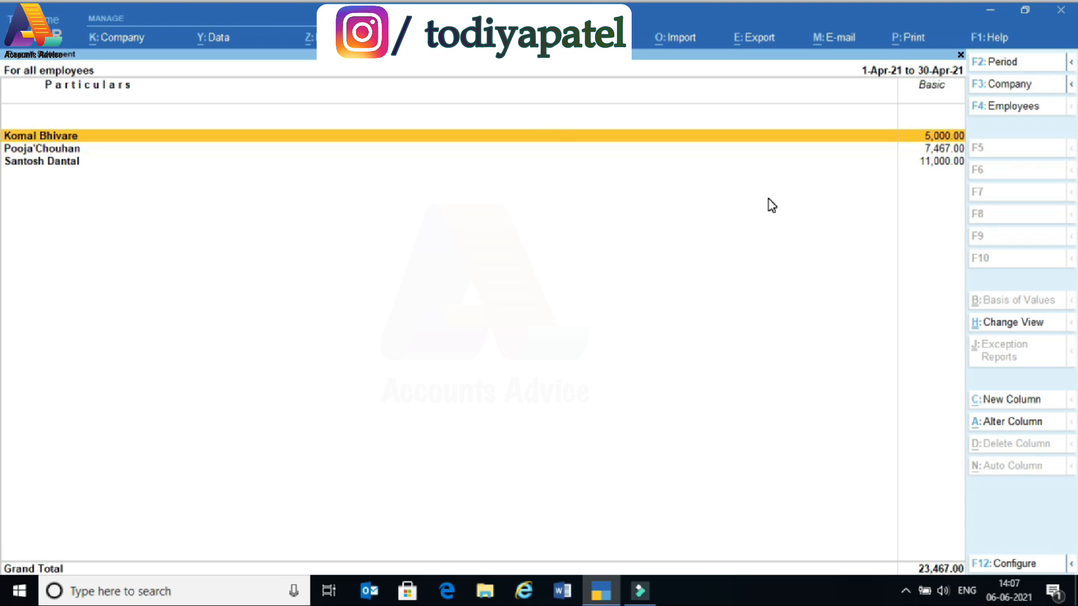
key(Escape)
- Display the Payroll Statement for Dearness Allowance, look through the other pay heads offered, and leave the report
key(Down)
key(Return)
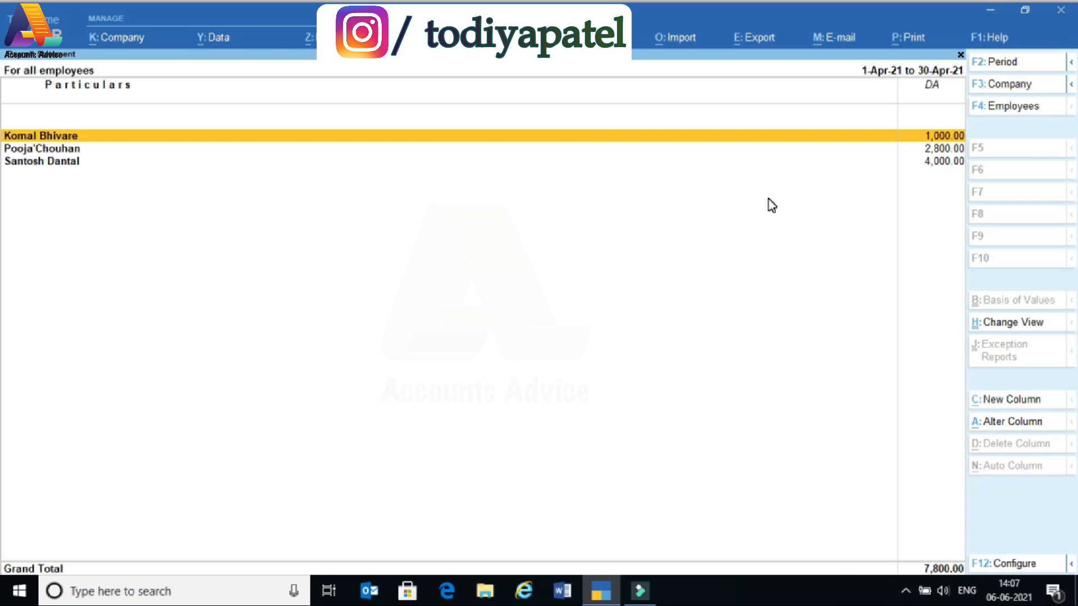
key(Down)
key(Down)
key(Escape)
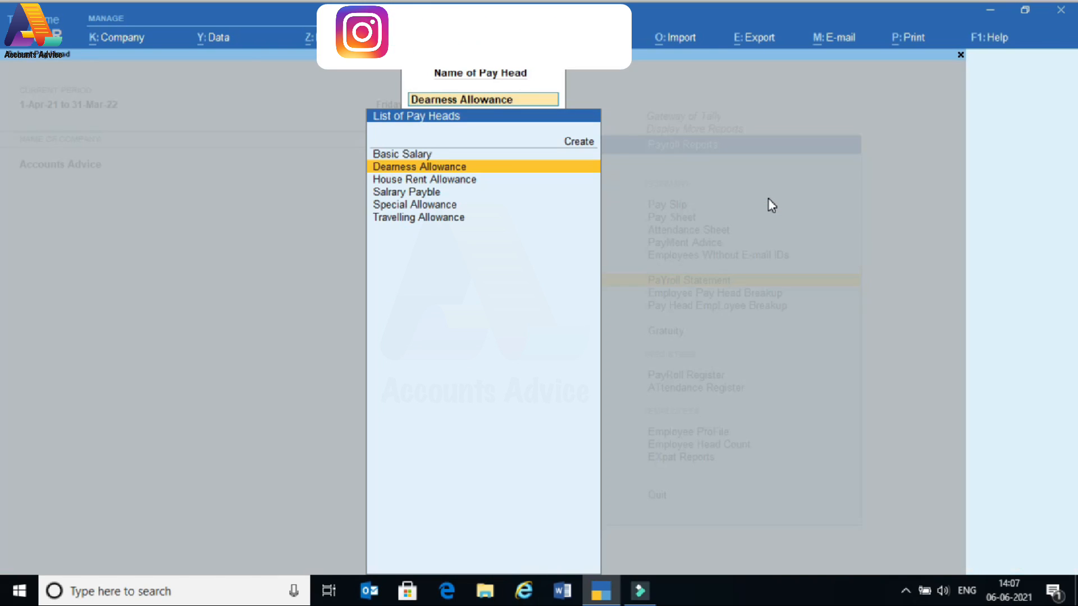
key(Down)
key(Down)
key(Down)
key(Down)
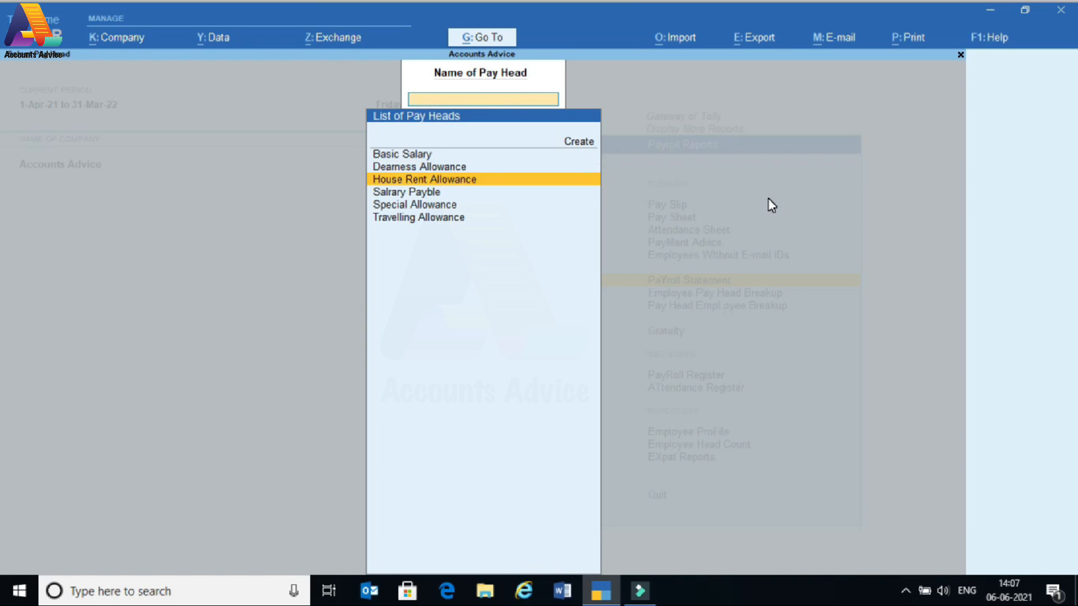
key(Up)
key(Up)
key(Up)
key(Up)
key(Up)
key(Escape)
- Display the Employee Pay Head Breakup for Basic Salary and examine its group and employee rows
key(Up)
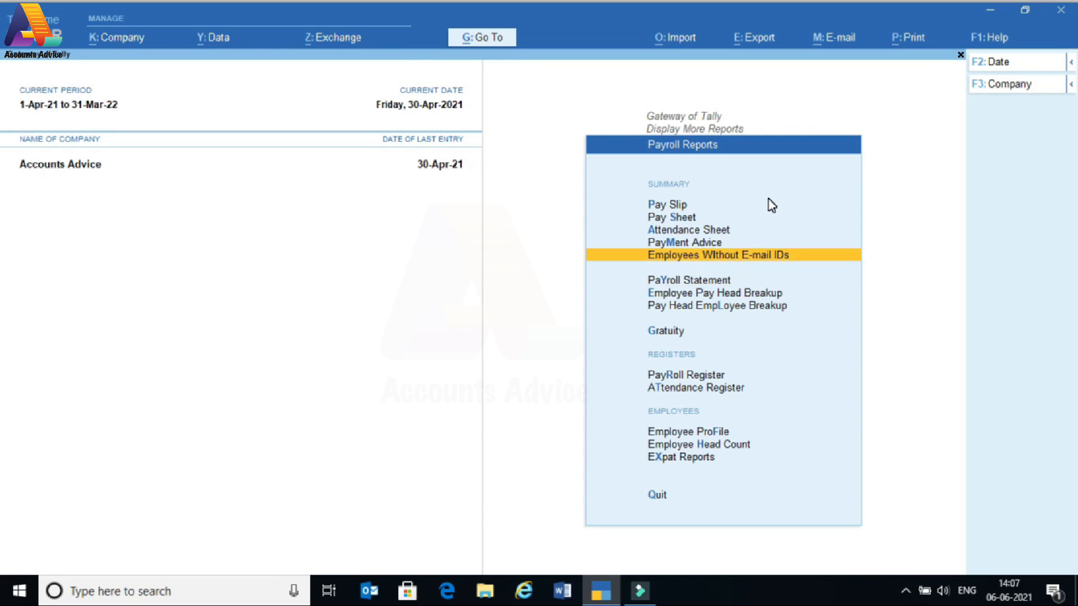
key(Down)
key(Down)
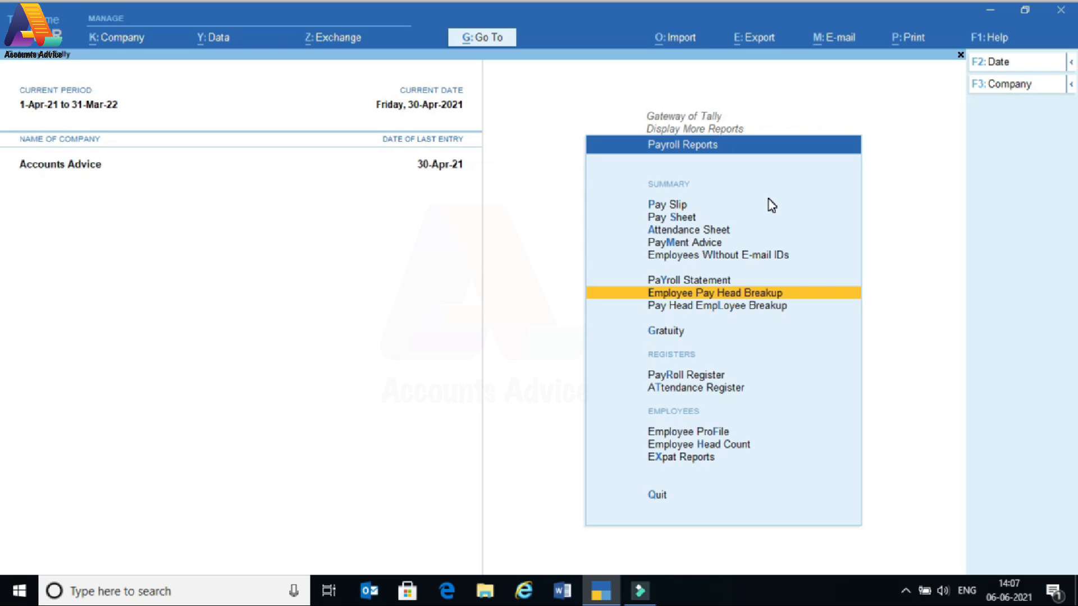
key(Return)
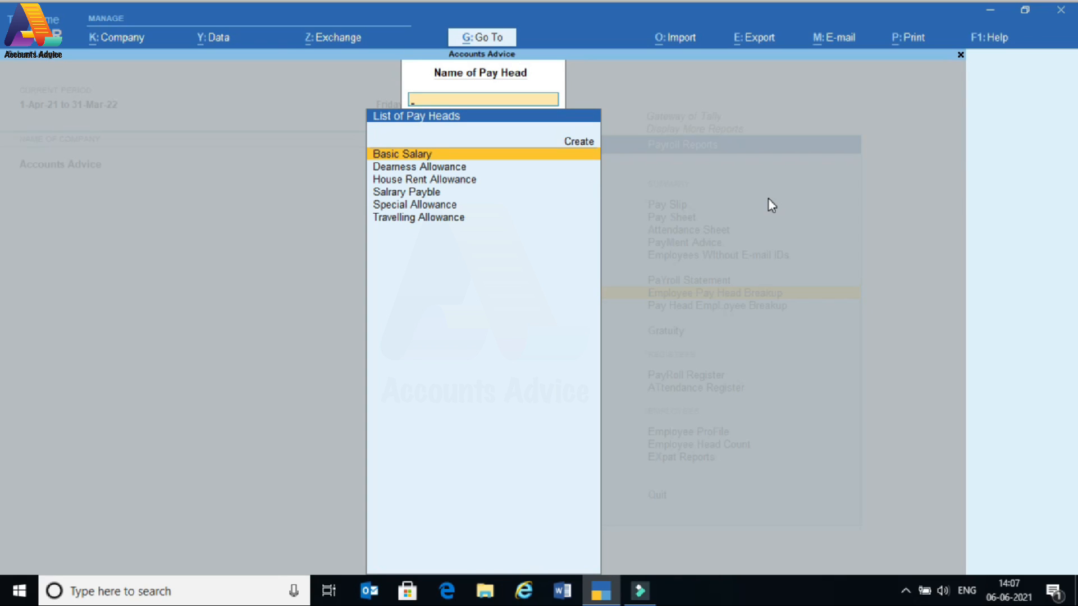
key(Return)
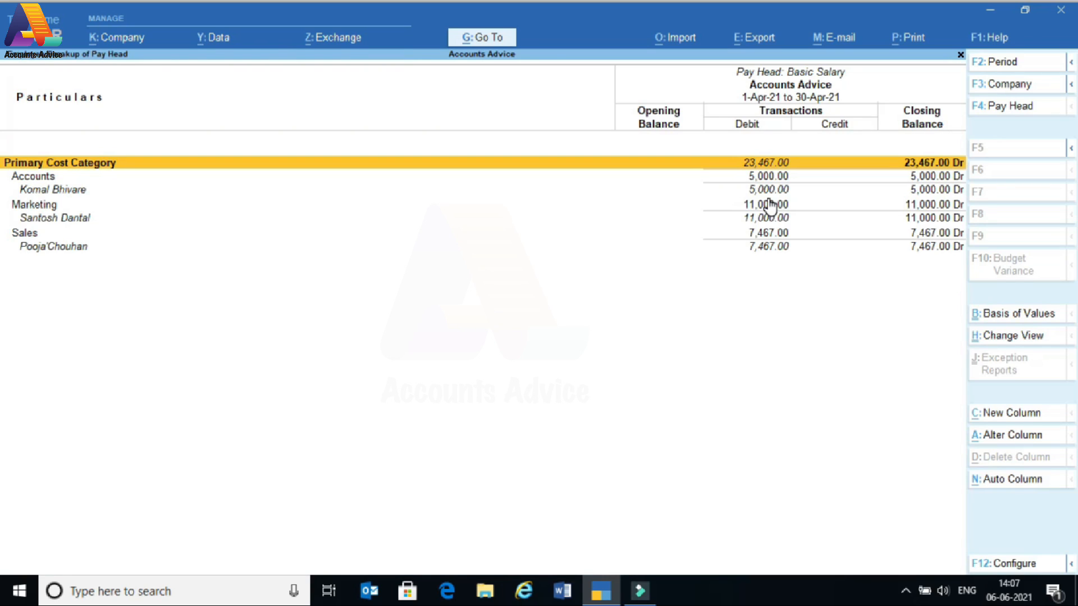
key(Down)
key(Down)
key(Down)
key(Down)
key(Down)
key(Down)
key(Up)
key(Up)
key(Up)
key(Up)
key(Up)
key(Up)
- Switch the breakup report to the Dearness Allowance pay head, examine its rows, and close the report
key(F4)
key(Down)
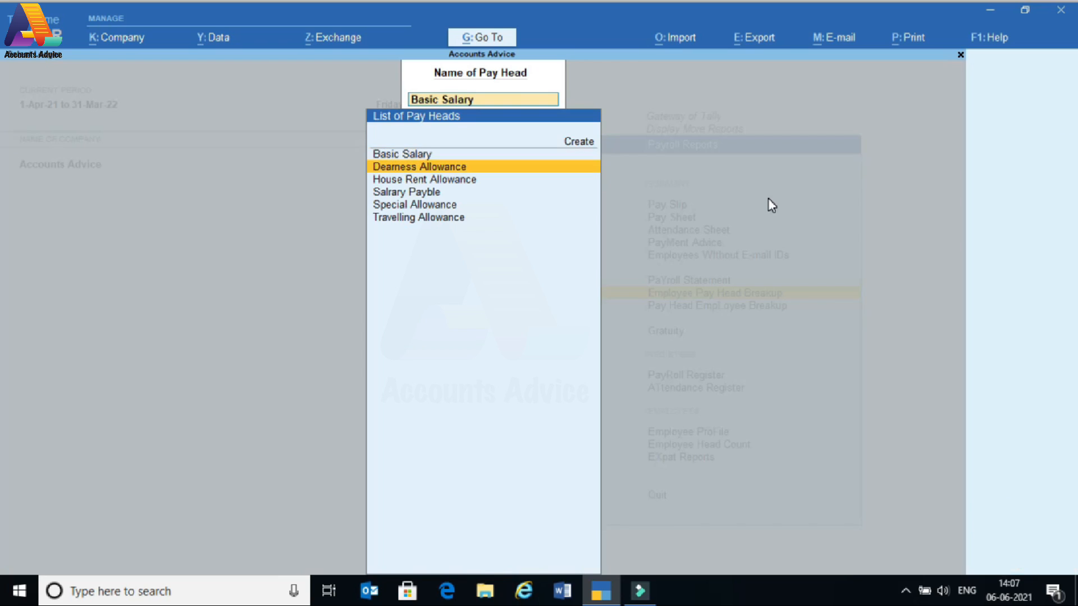
key(Return)
key(Down)
key(Down)
key(Down)
key(Down)
key(Down)
key(Down)
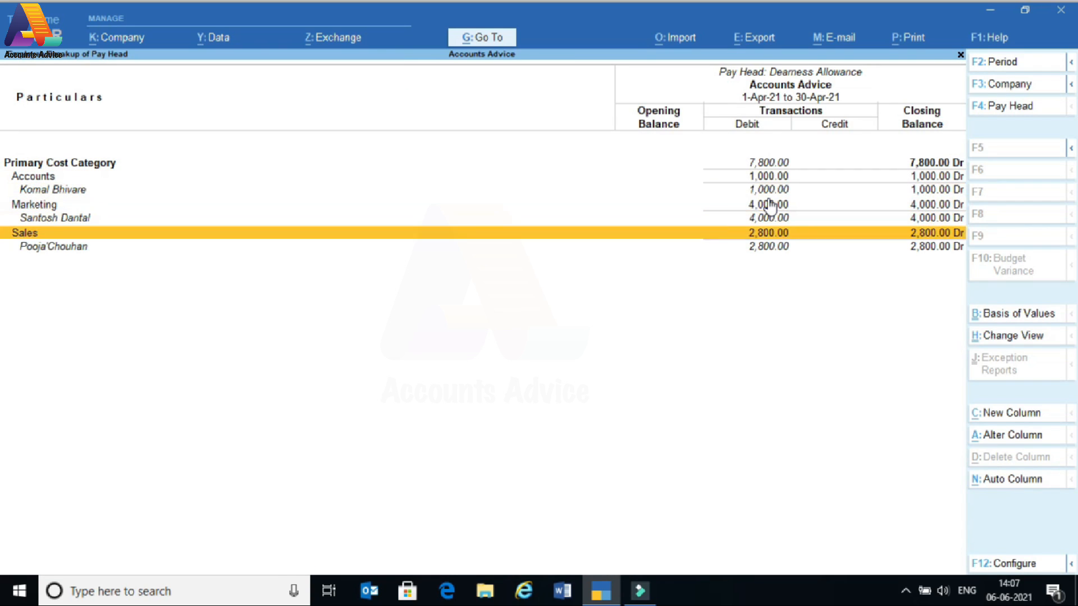
key(Up)
key(Up)
key(Up)
key(Up)
key(Up)
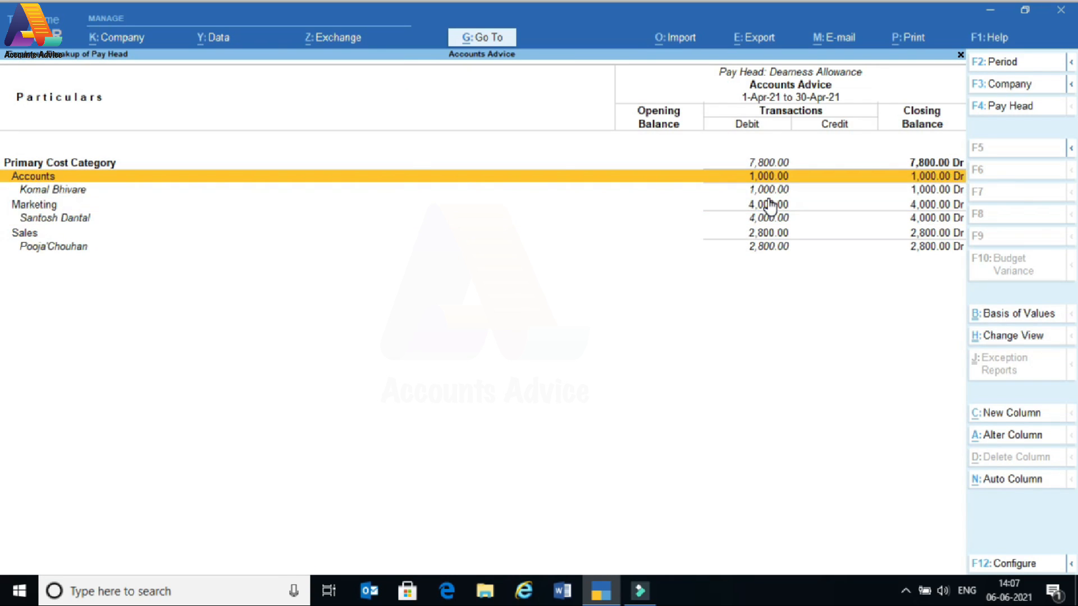
key(Escape)
key(Escape)
- Display the Pay Head Employee Breakup for the Accounts group employee and drill down through Current Liabilities to the salary payable monthly summary
key(Down)
key(Up)
key(Down)
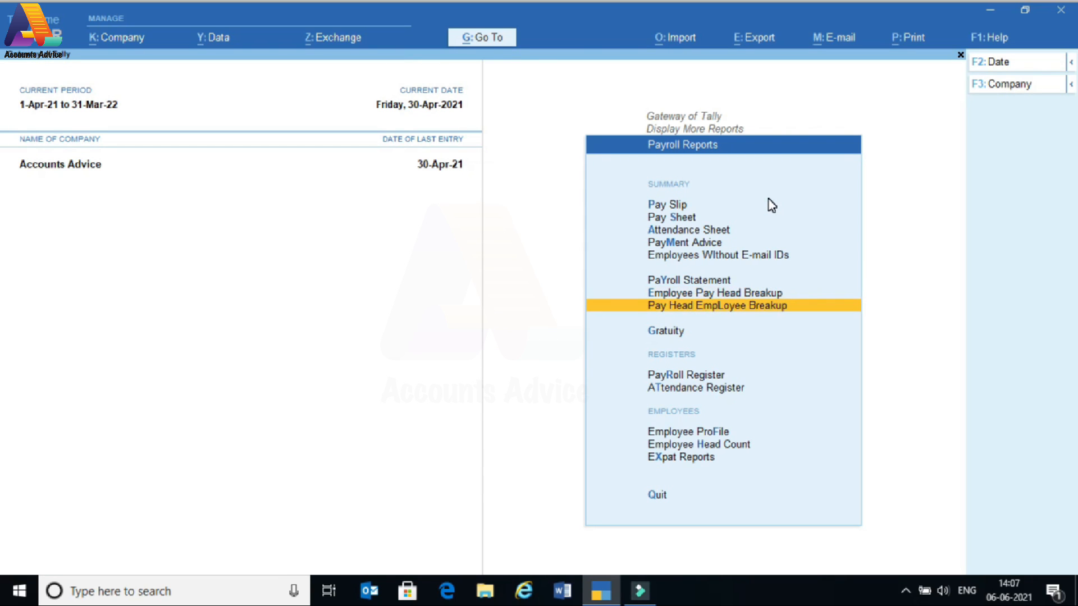
key(e)
key(Return)
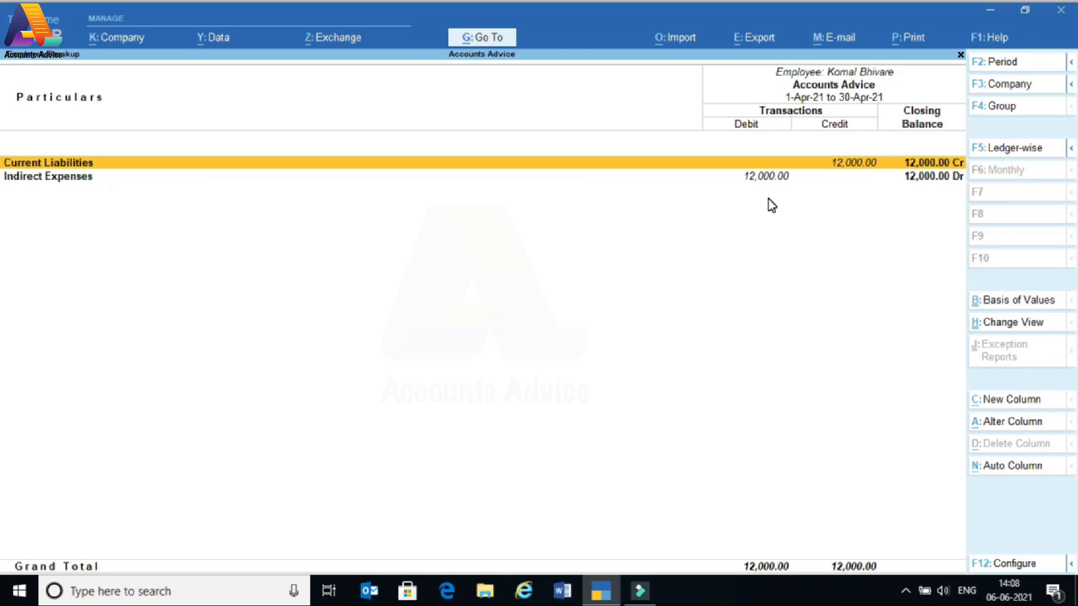
key(Return)
key(Return)
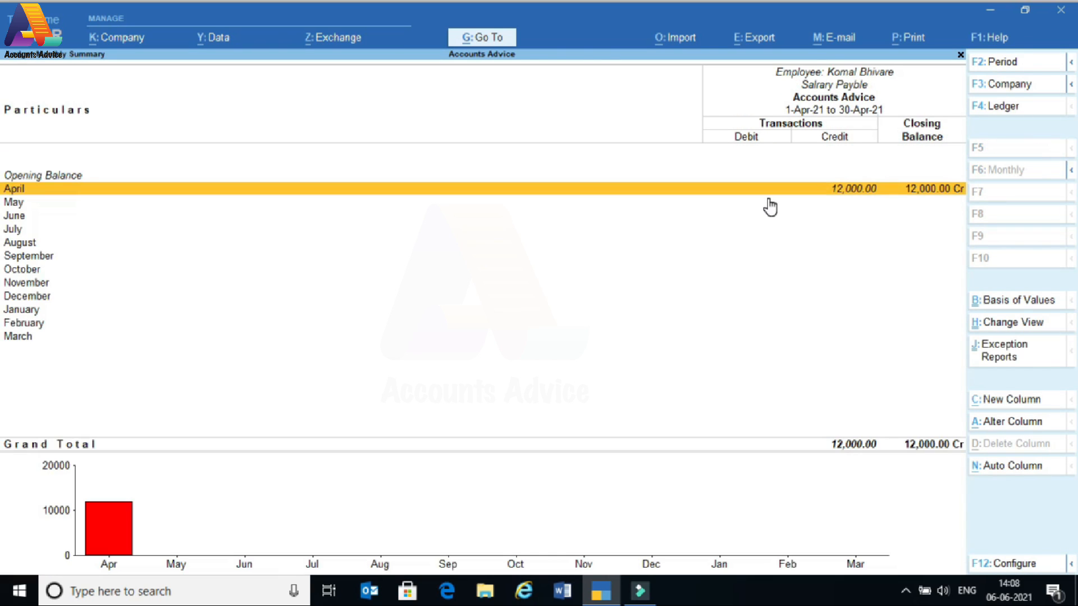
- Drill down from April to the payroll voucher, quit it without changes, and back out to the payroll reports
key(Return)
key(Return)
key(Escape)
key(y)
key(Escape)
key(Escape)
key(Escape)
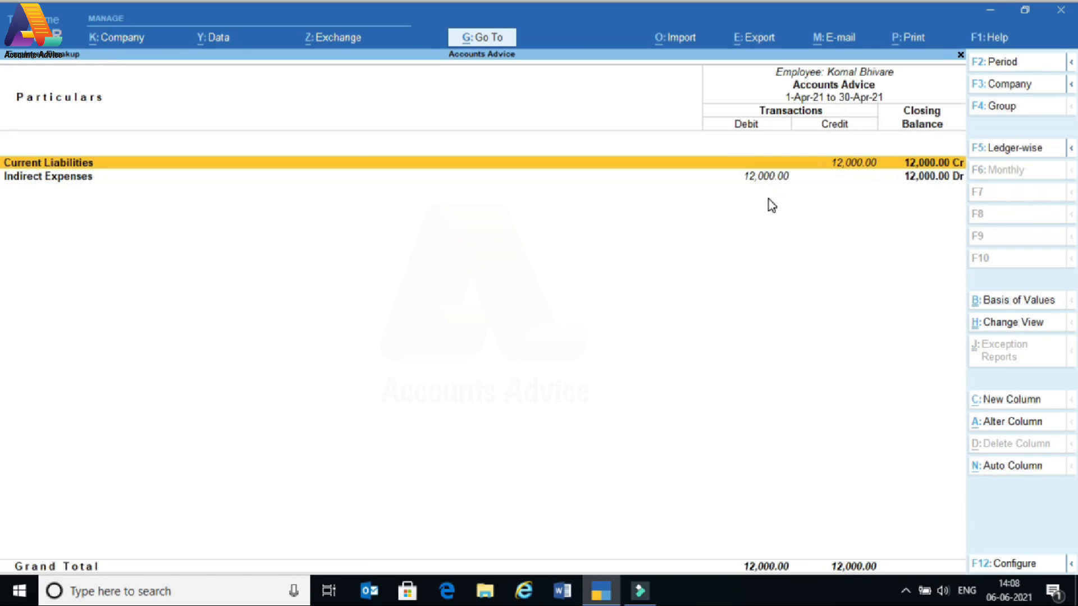
key(BackSpace)
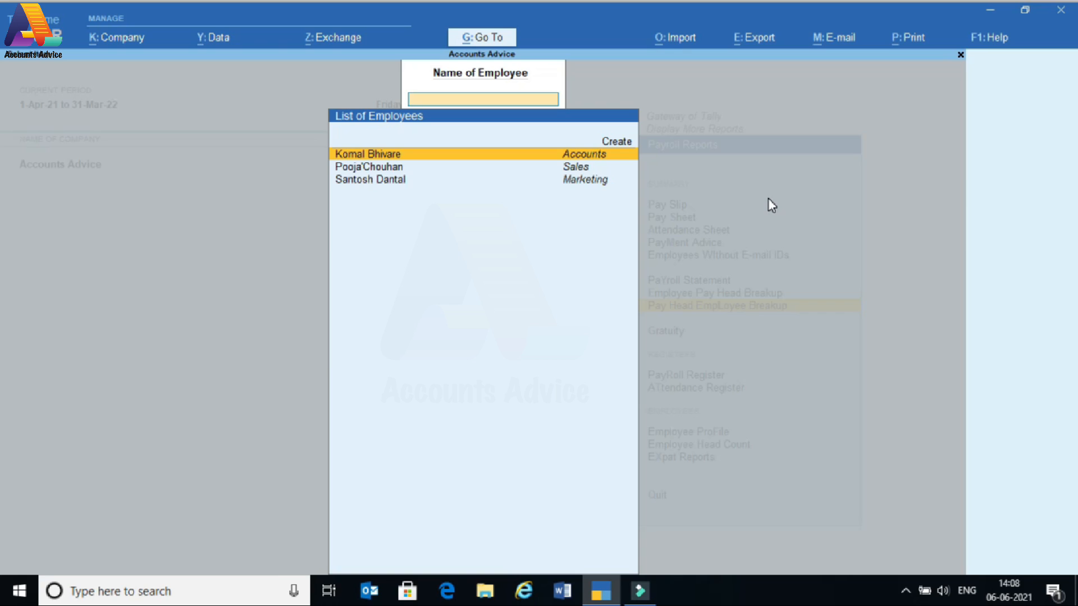
key(Escape)
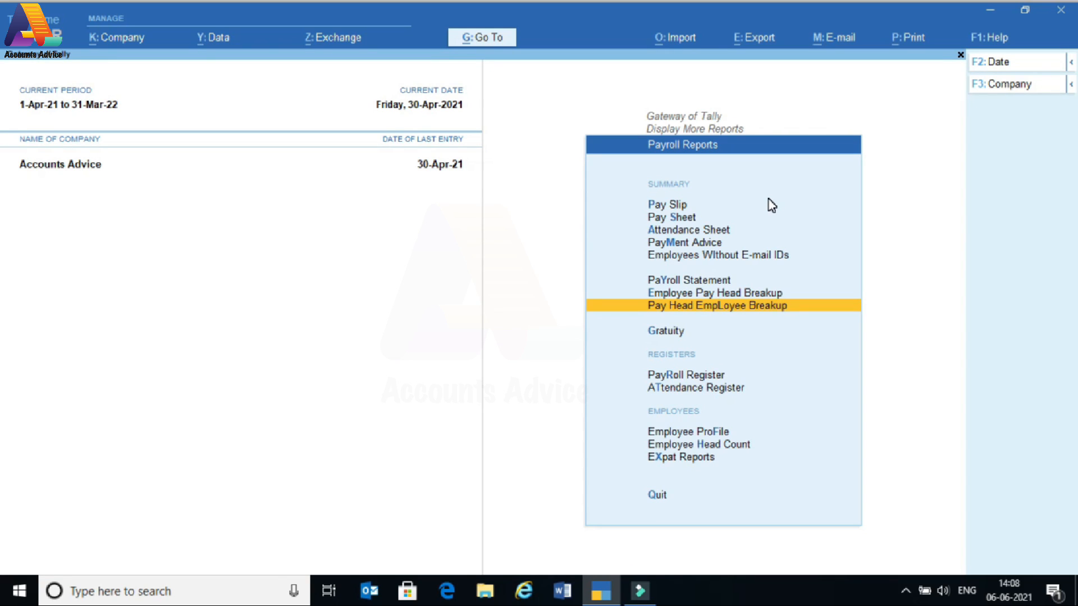
key(Up)
key(Up)
key(Up)
key(Up)
key(Up)
key(Up)
key(Up)
key(Up)
key(Up)
key(Up)
key(Up)
key(Up)
key(Up)
key(Up)
key(Up)
key(Up)
key(Up)
key(Up)
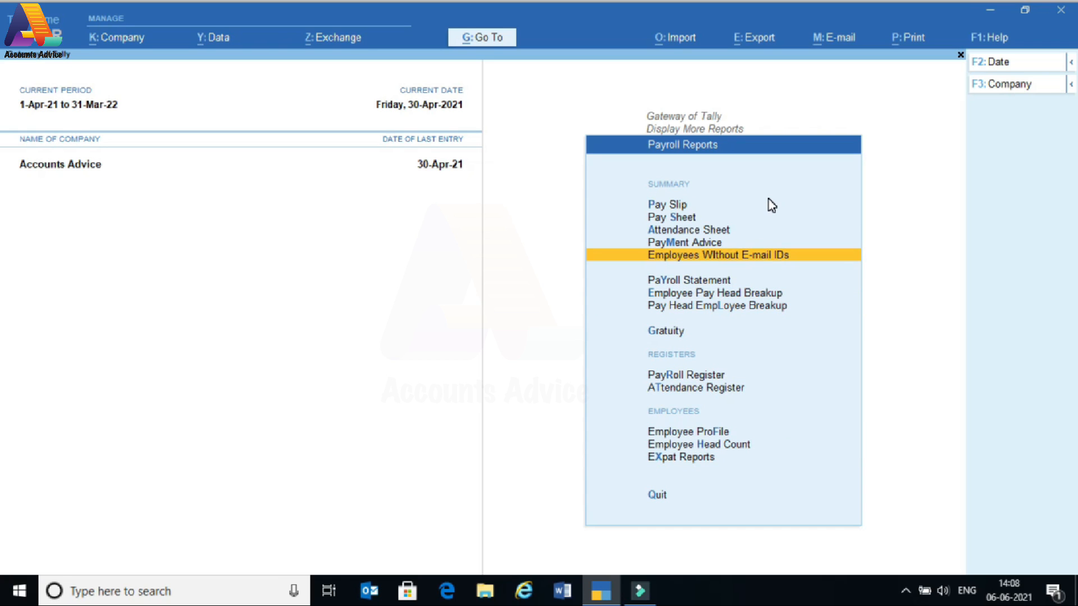
key(Up)
key(Up)
key(Up)
key(Up)
key(Up)
key(Down)
key(Down)
key(Down)
key(Down)
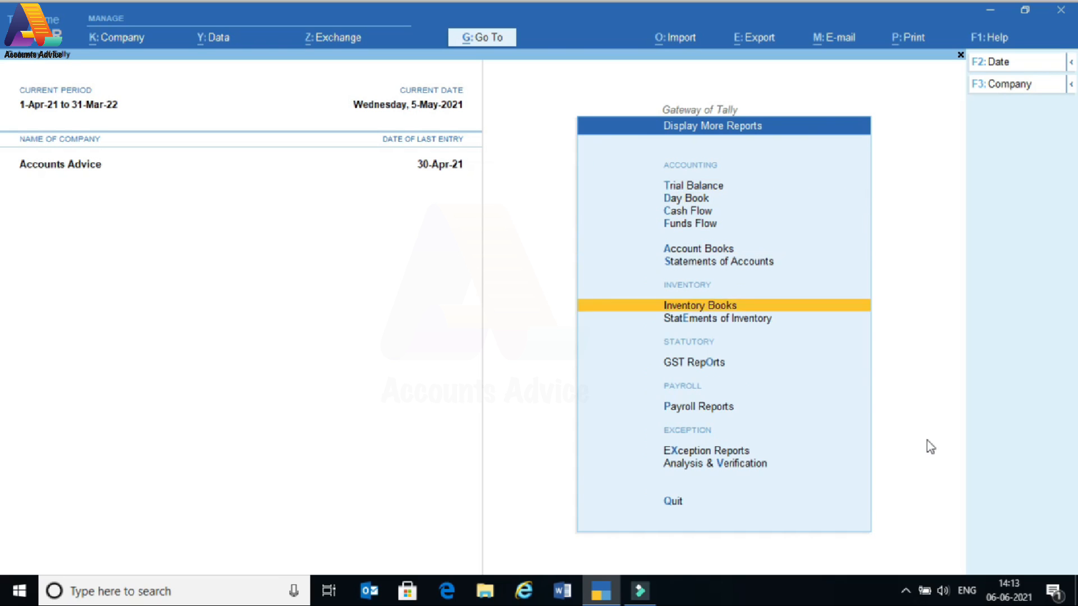
- Open the payroll reports and preview the Payment Advice for printing
key(Down)
key(Down)
key(Down)
key(Down)
key(Up)
key(Return)
key(Down)
key(Down)
key(Down)
key(Left)
key(Return)
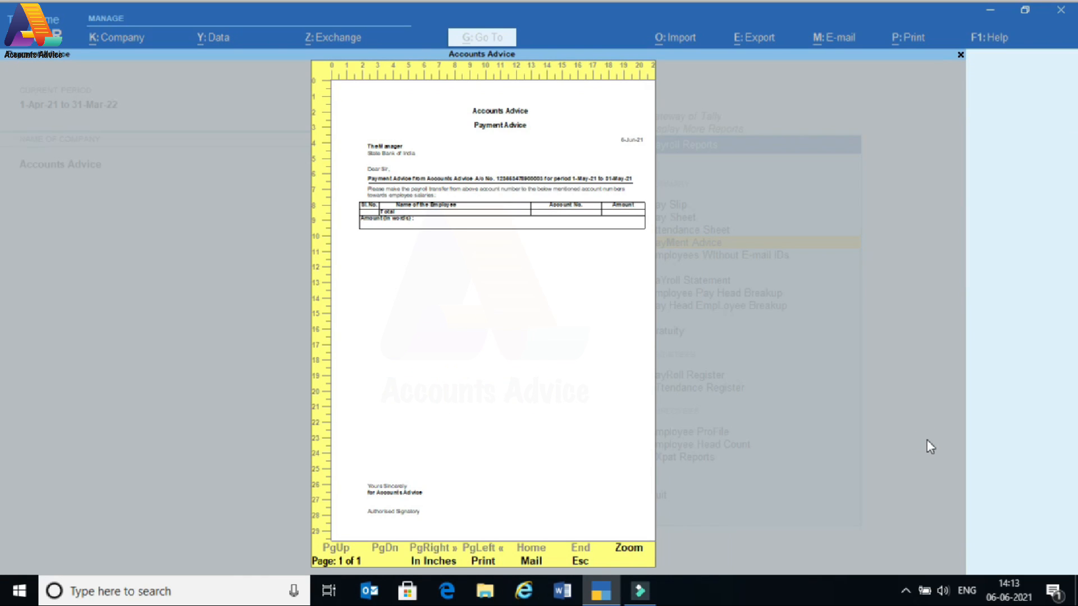
- Enlarge the previewed payment advice to inspect its bank letter and employee table, and close the preview
click(628, 550)
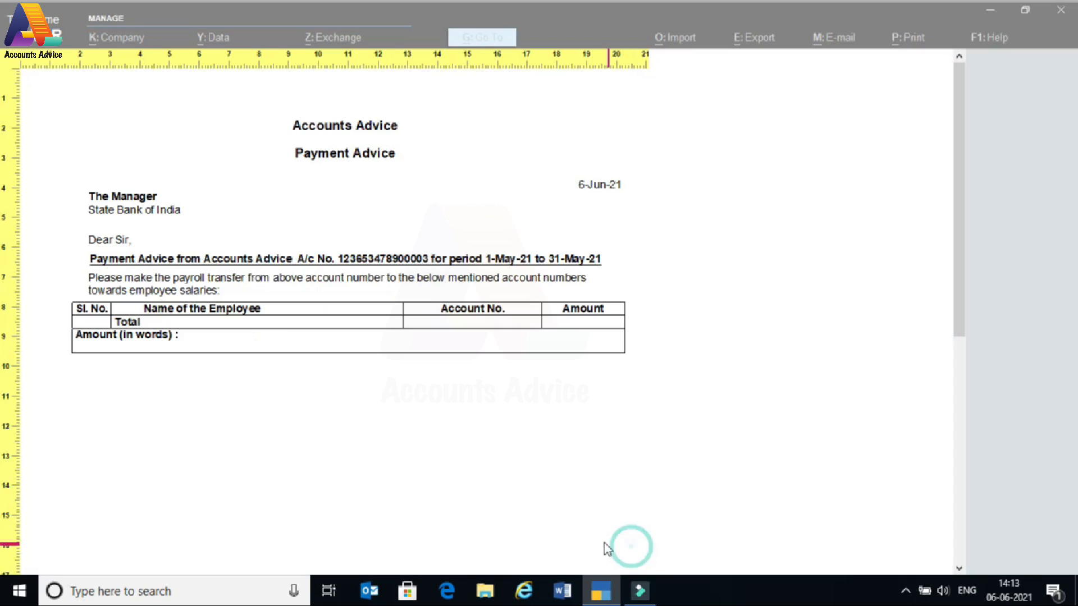
key(Escape)
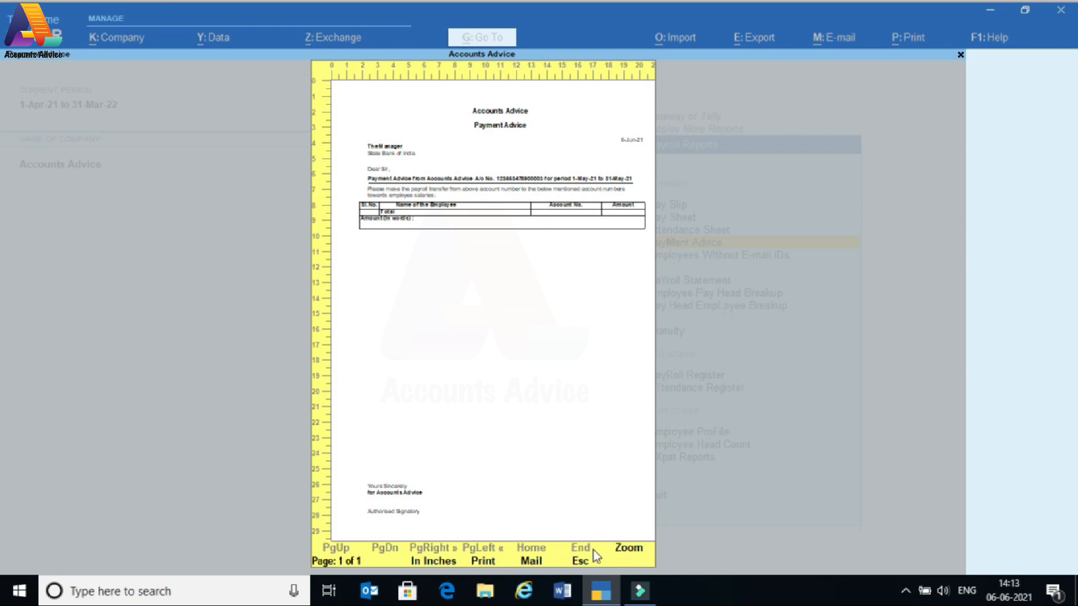
key(Escape)
- Set the payment advice's payment voucher period to 1-4-2021 to 30-4-2021 in its print configuration
click(393, 393)
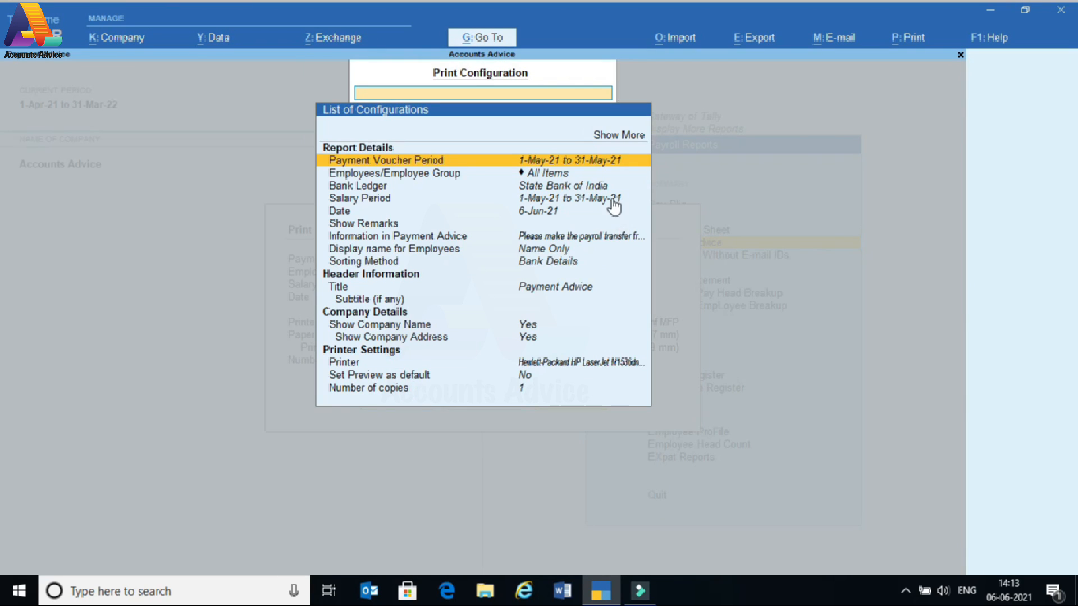
key(Return)
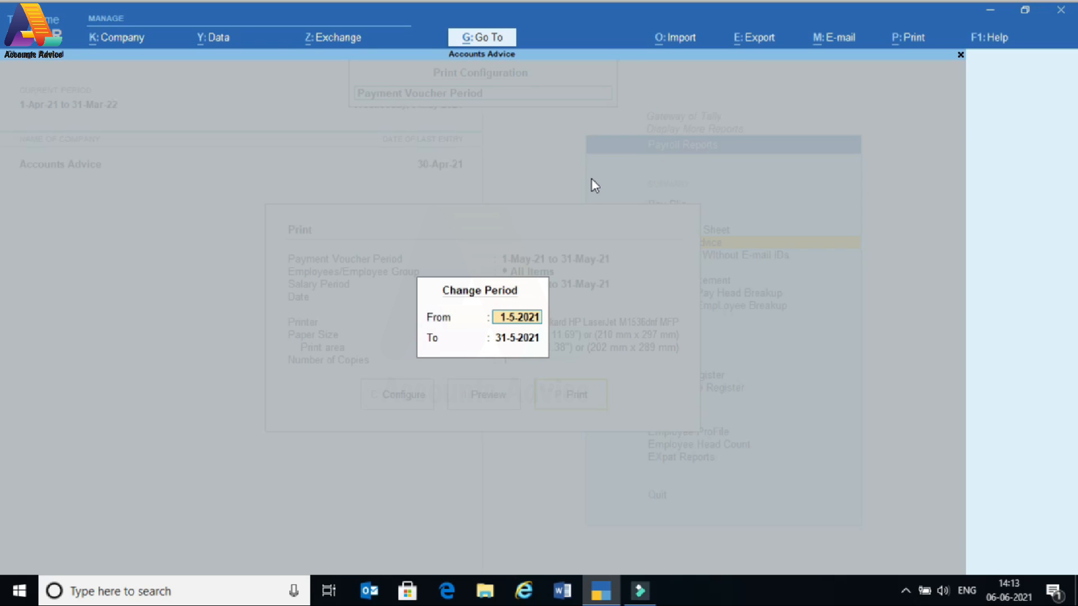
text(1-4)
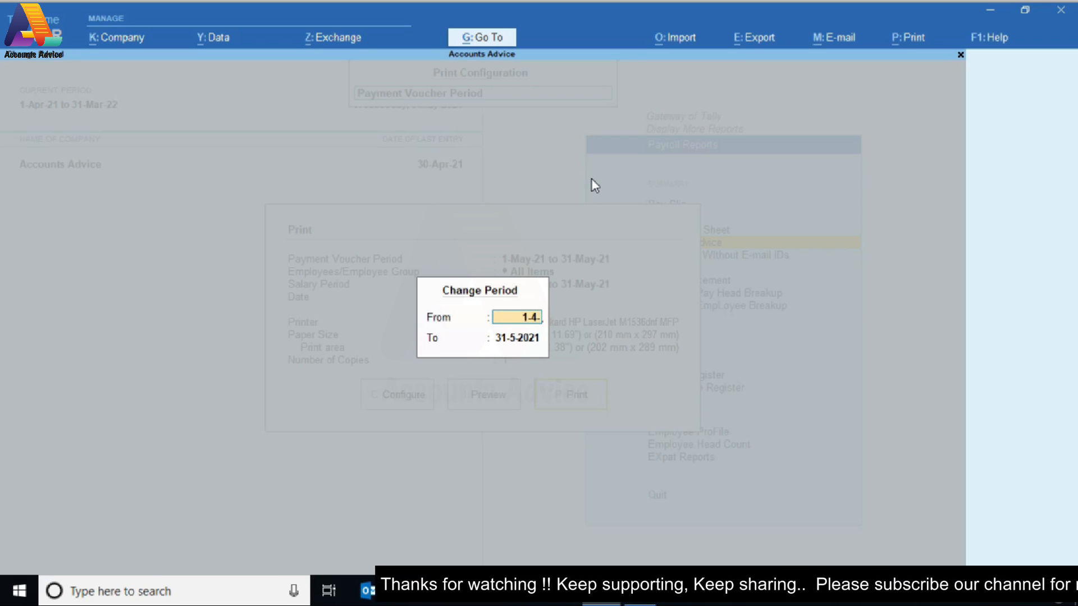
key(Return)
text(30-)
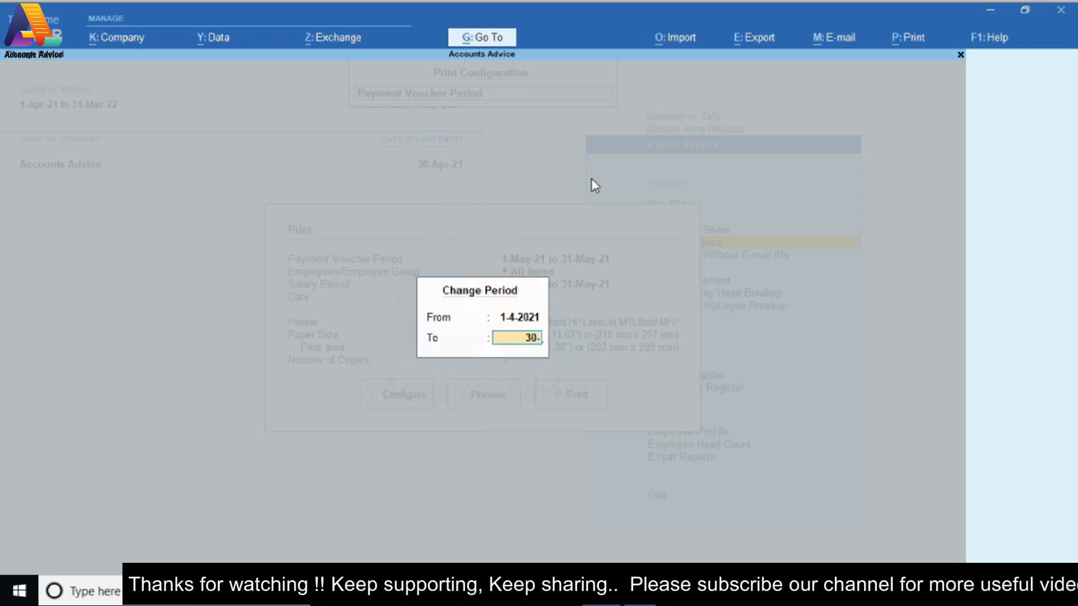
key(Return)
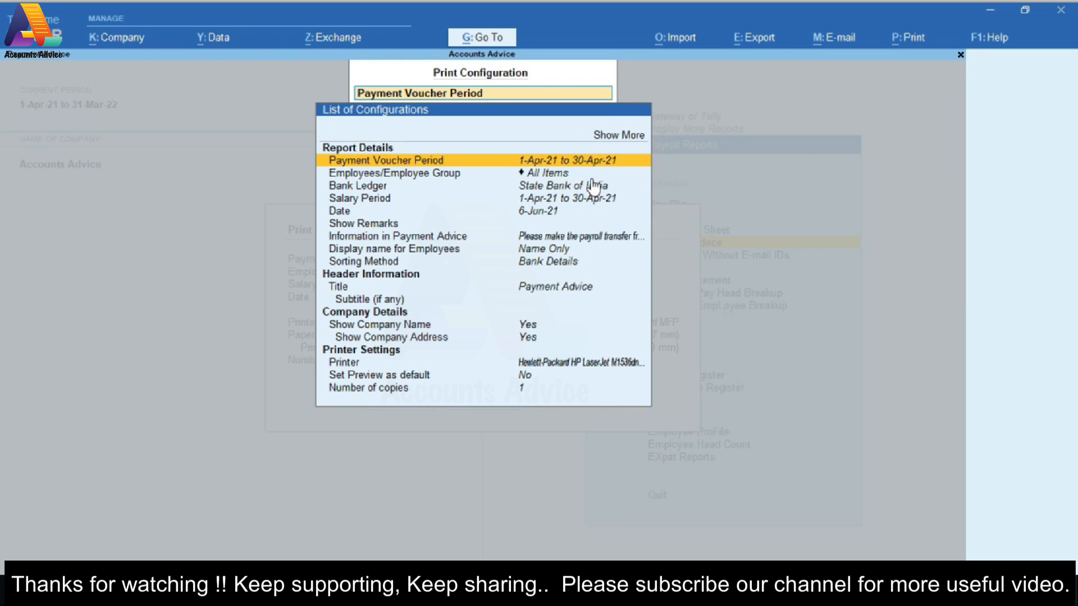
key(Escape)
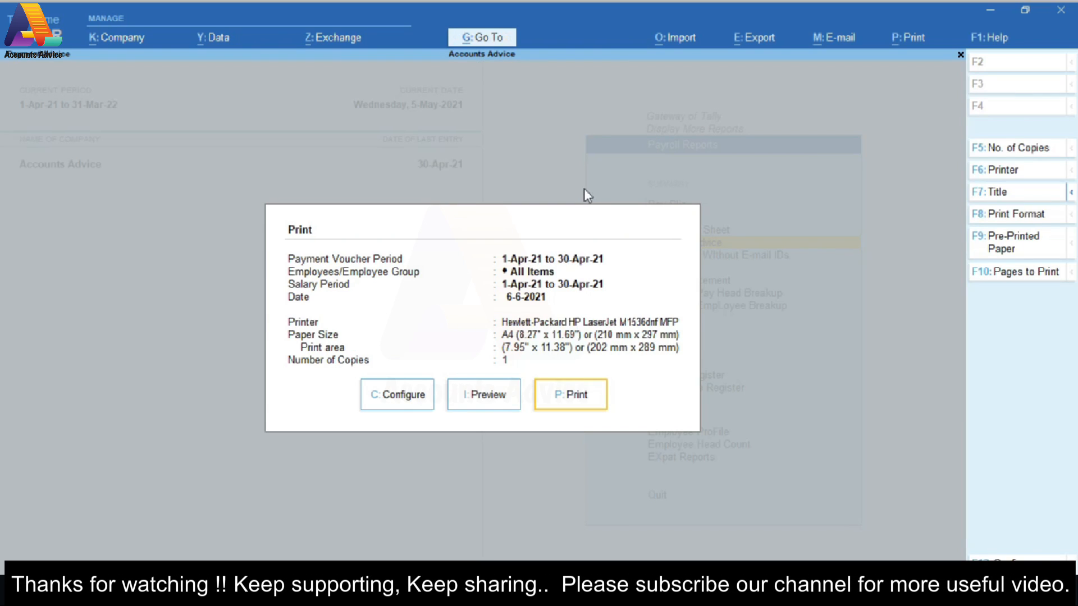
- Preview the April payment advice, enlarge it to examine the employee table, and close the preview
click(470, 405)
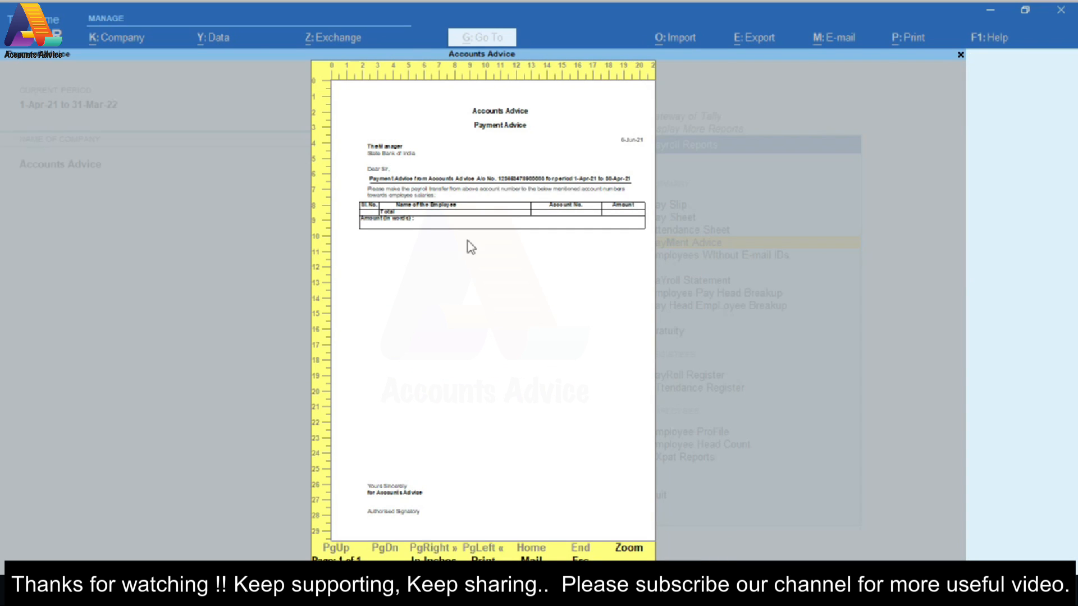
click(627, 550)
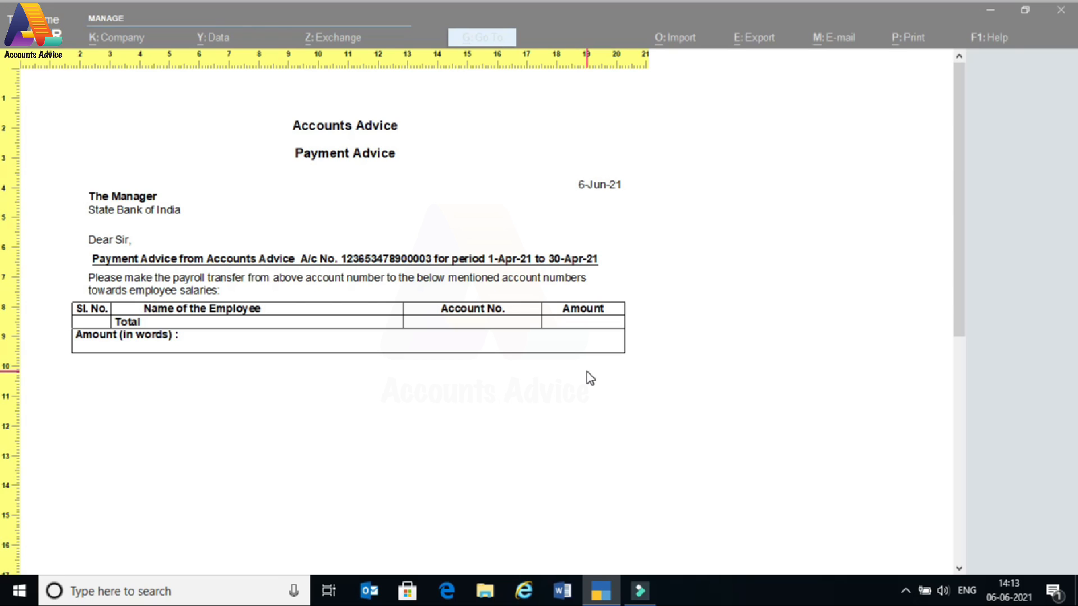
key(Escape)
key(Escape)
key(Escape)
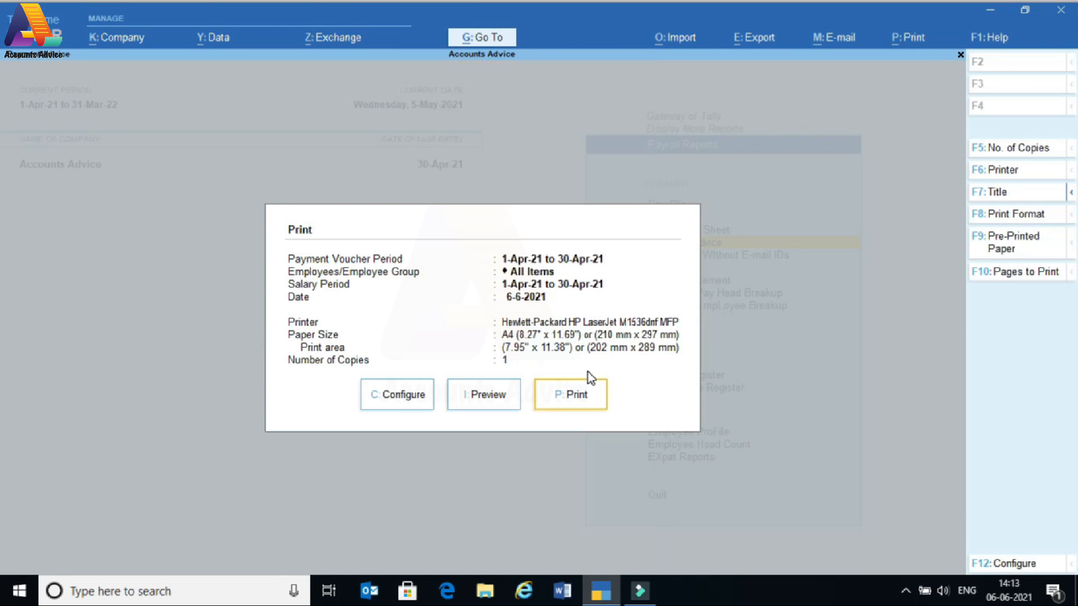
- Leave the payroll reports for the Gateway of Tally and start a new payment voucher
key(Escape)
key(Escape)
key(Up)
key(Up)
key(Up)
key(Up)
key(Up)
key(Up)
key(Up)
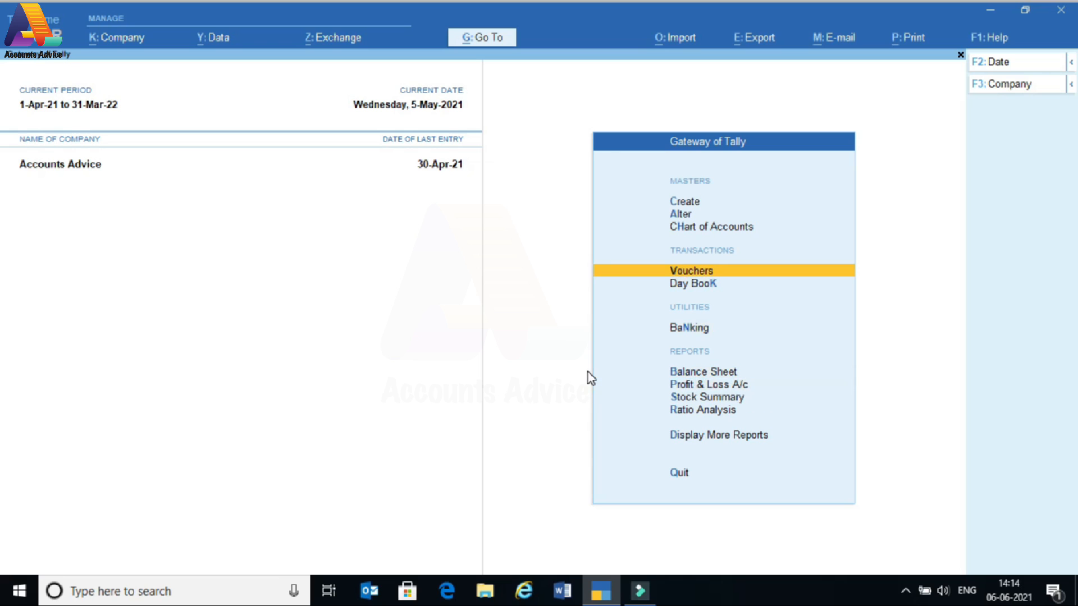
key(Return)
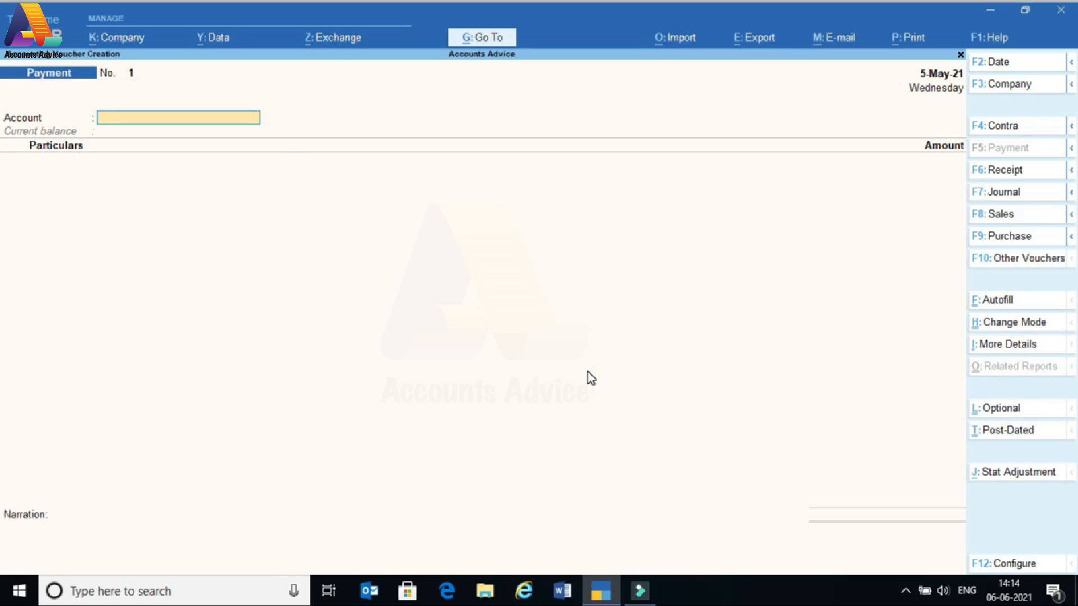
- Start a Payroll Autofill for 1-4-2021 to 30-4-2021 with the voucher date 5-5-2021
click(1019, 307)
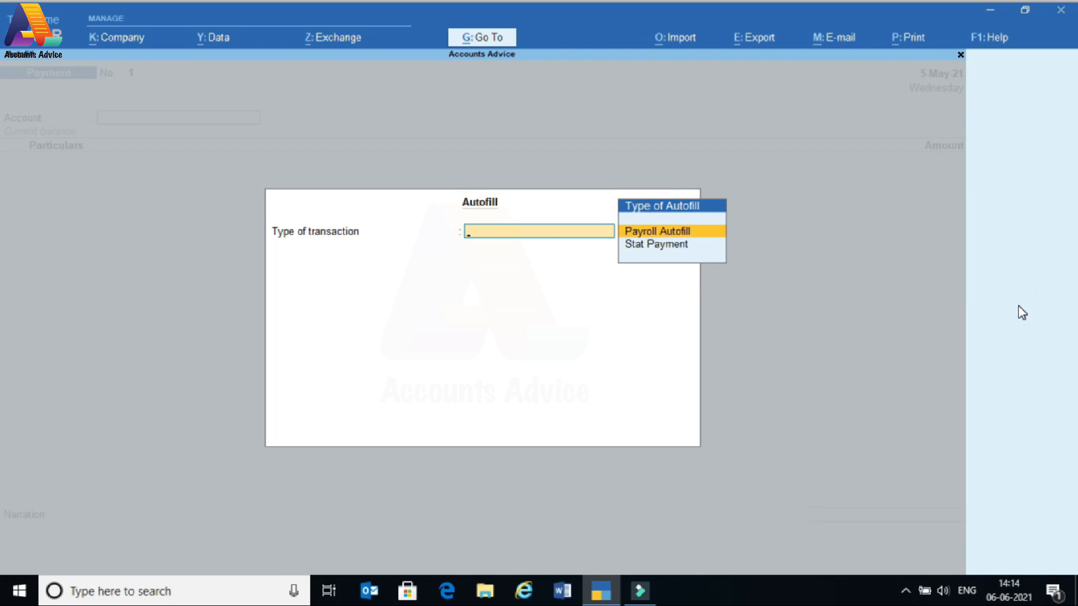
key(Return)
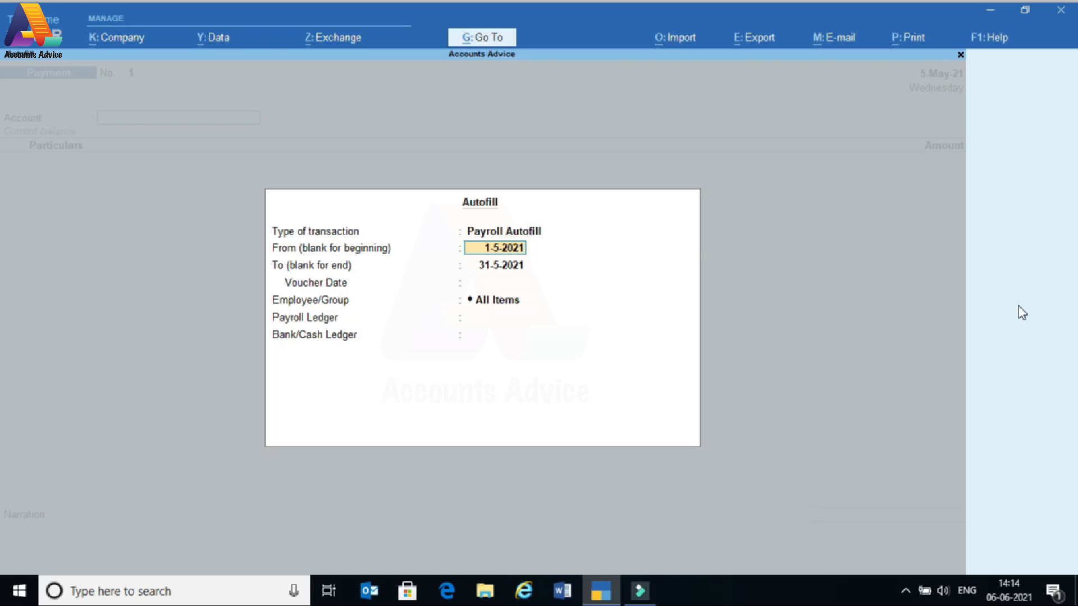
text(1-4-)
key(Return)
text(30-4-)
key(Return)
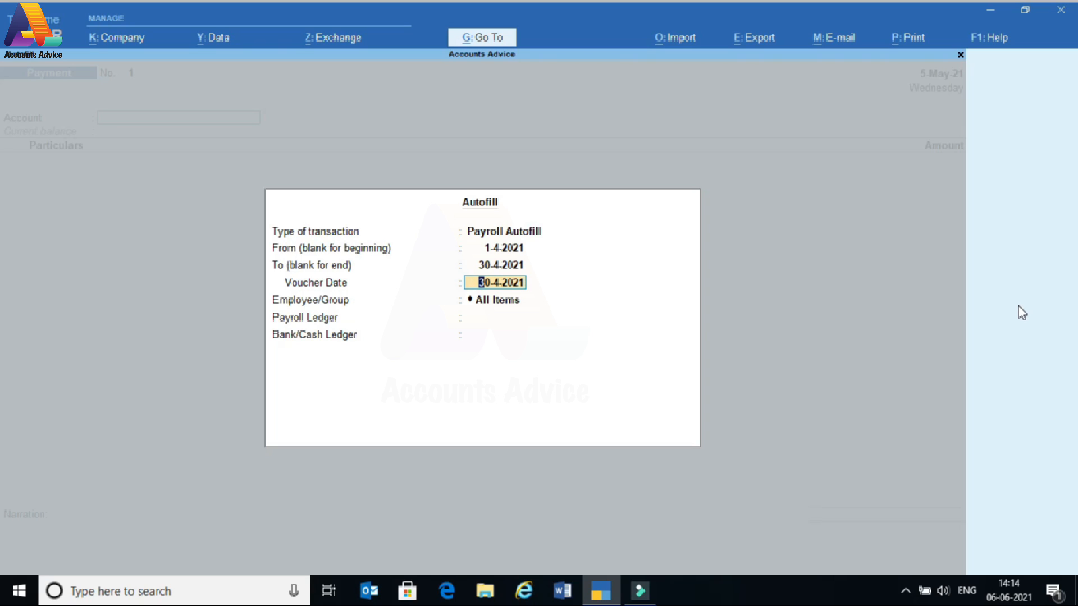
text(5-5-)
key(Return)
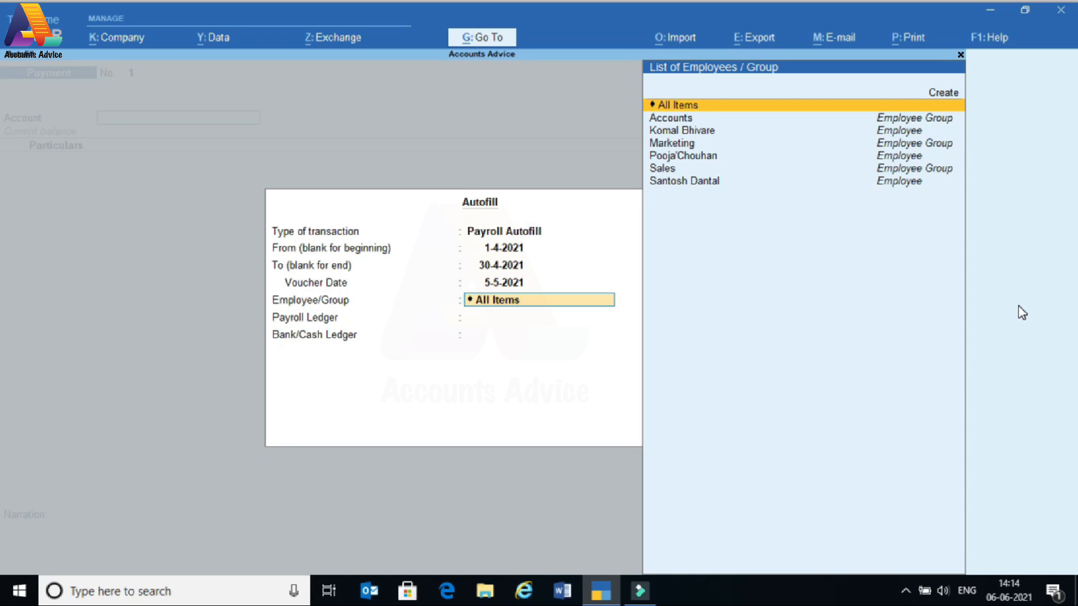
- Fill the voucher for All Items with the Salrary Payble ledger and State Bank of India, leaving Use Mode of Payment/Transaction Type at No
key(Return)
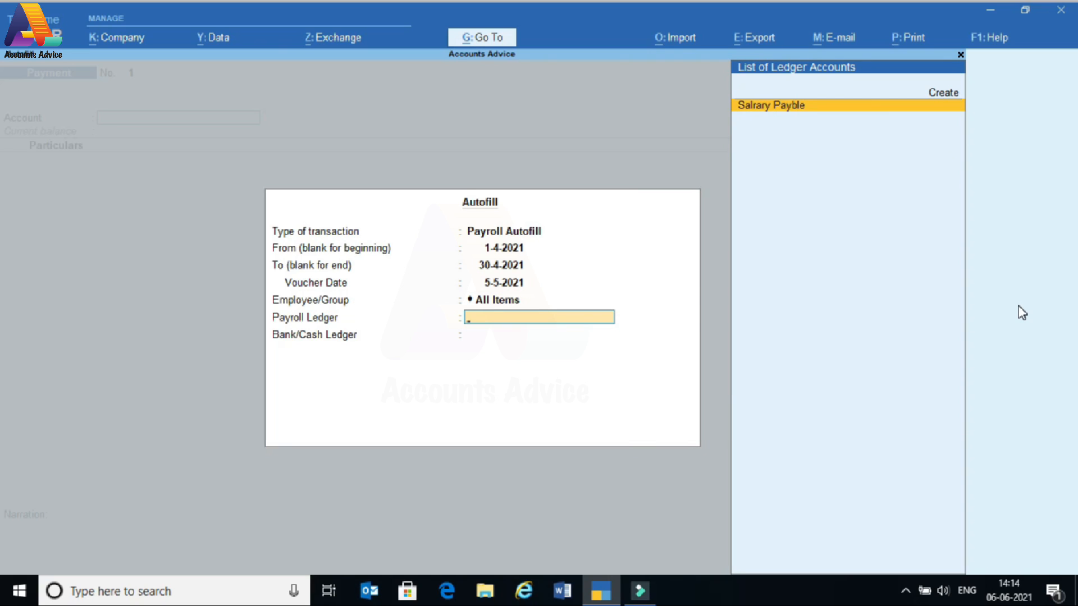
key(Return)
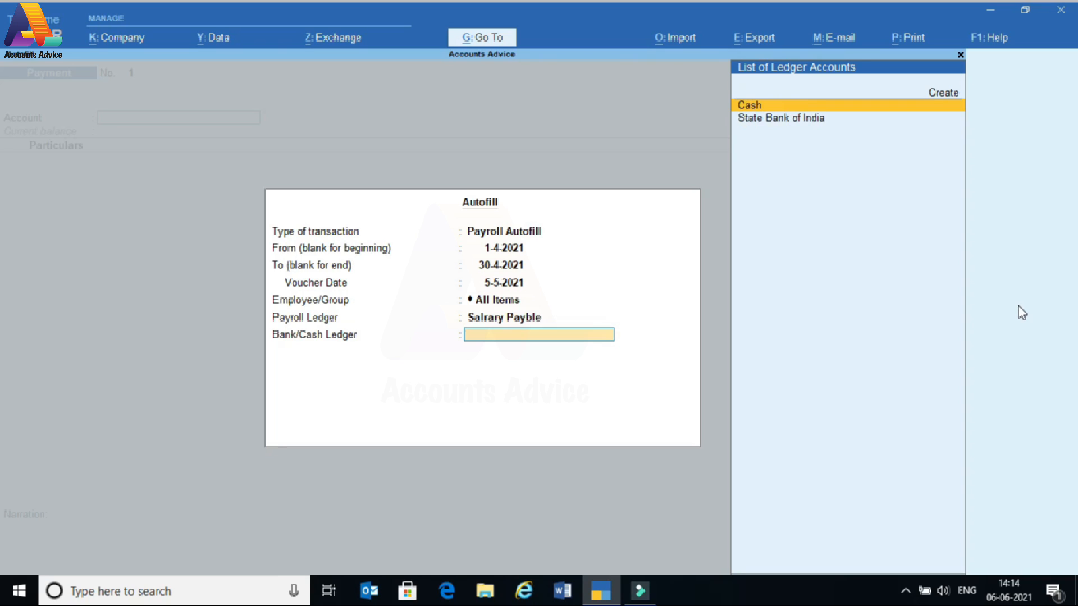
key(Down)
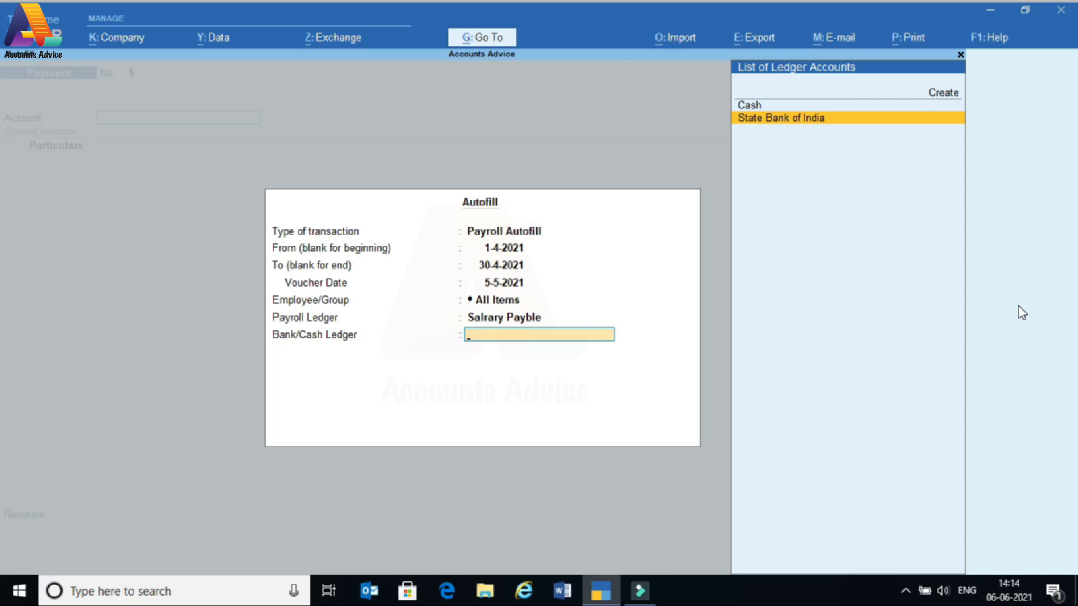
key(Return)
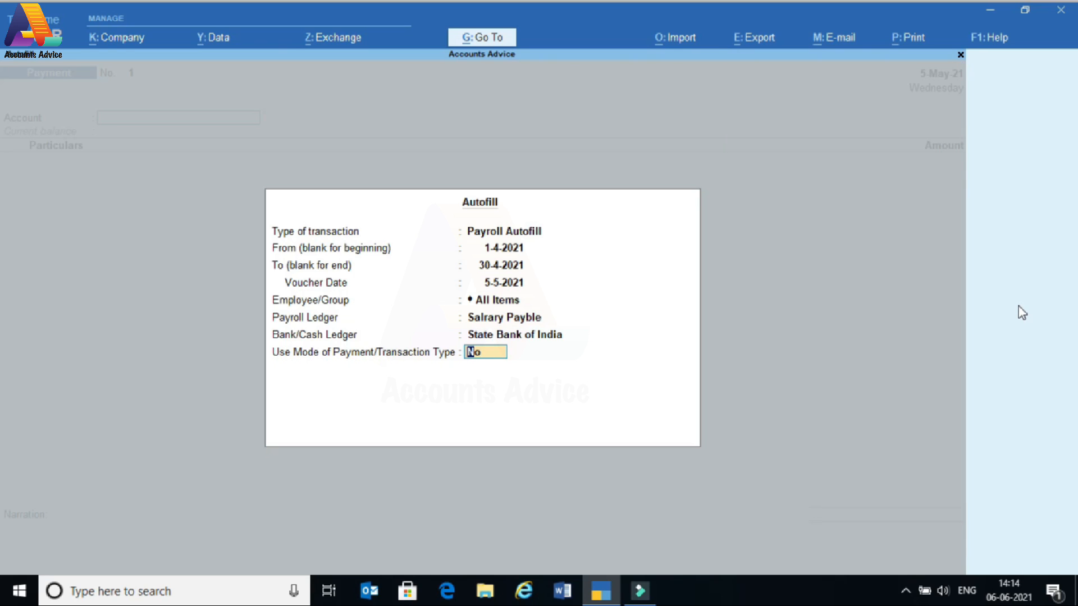
key(Return)
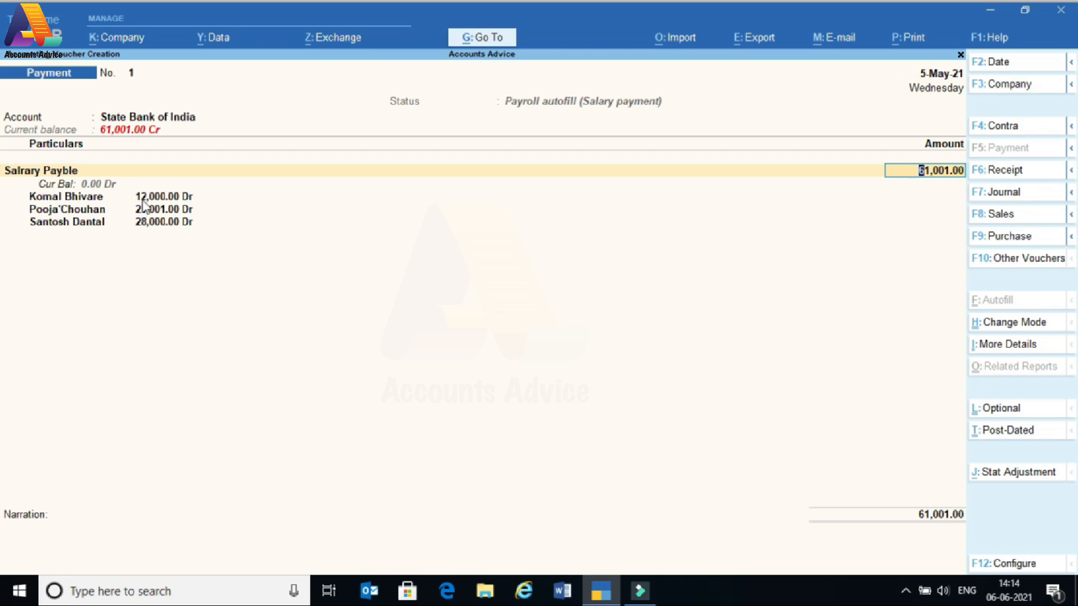
- Accept the autofilled salary amounts and the State Bank of India cheque allocation with its proposed instrument number and date 5-May-21
key(Return)
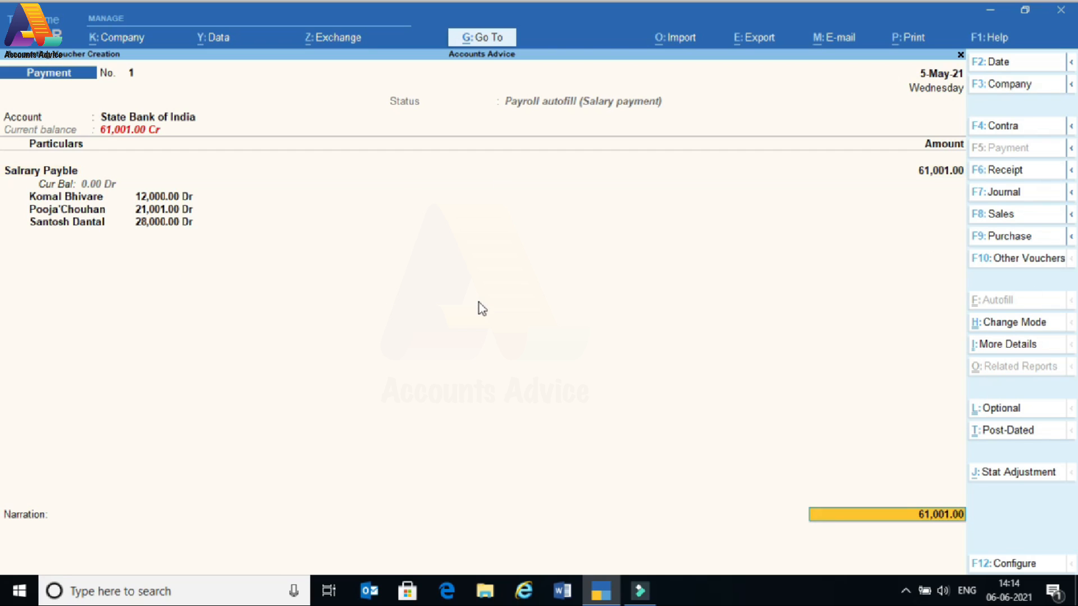
key(Return)
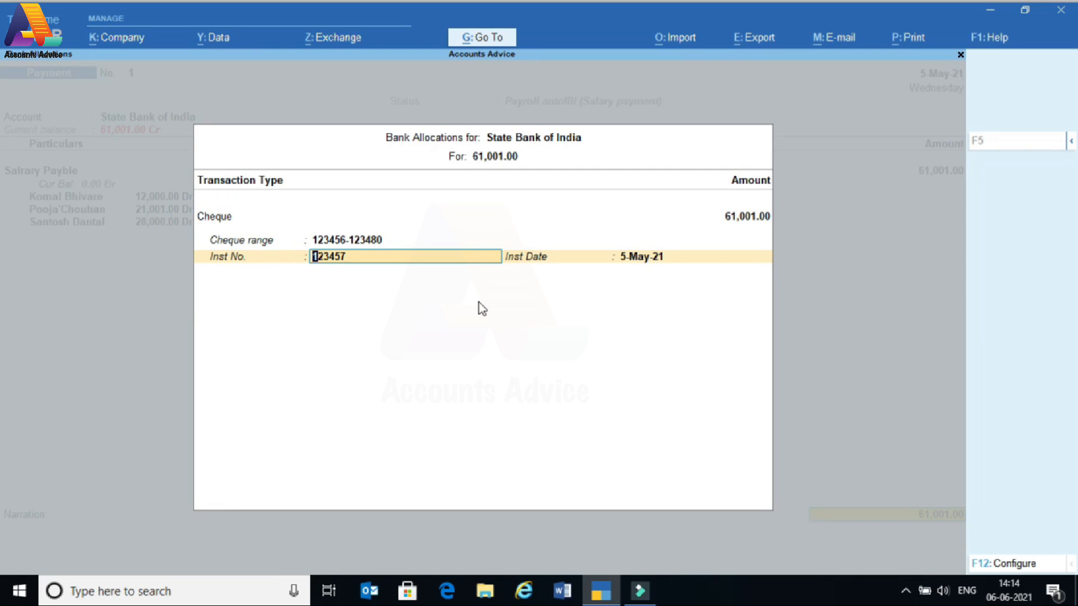
key(Return)
key(BackSpace)
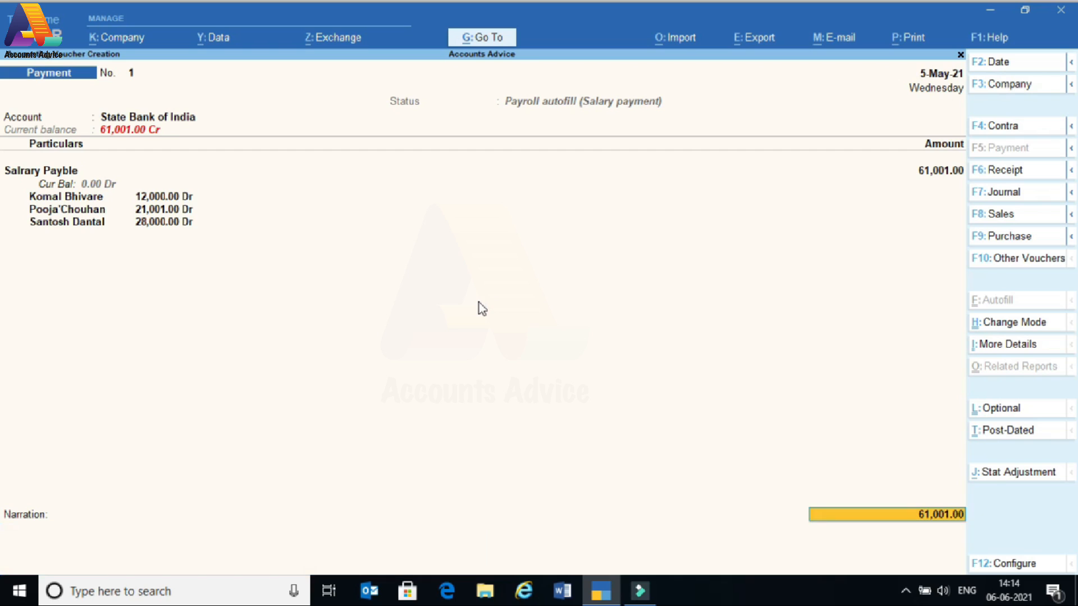
key(Return)
key(Return)
key(Return)
key(Return)
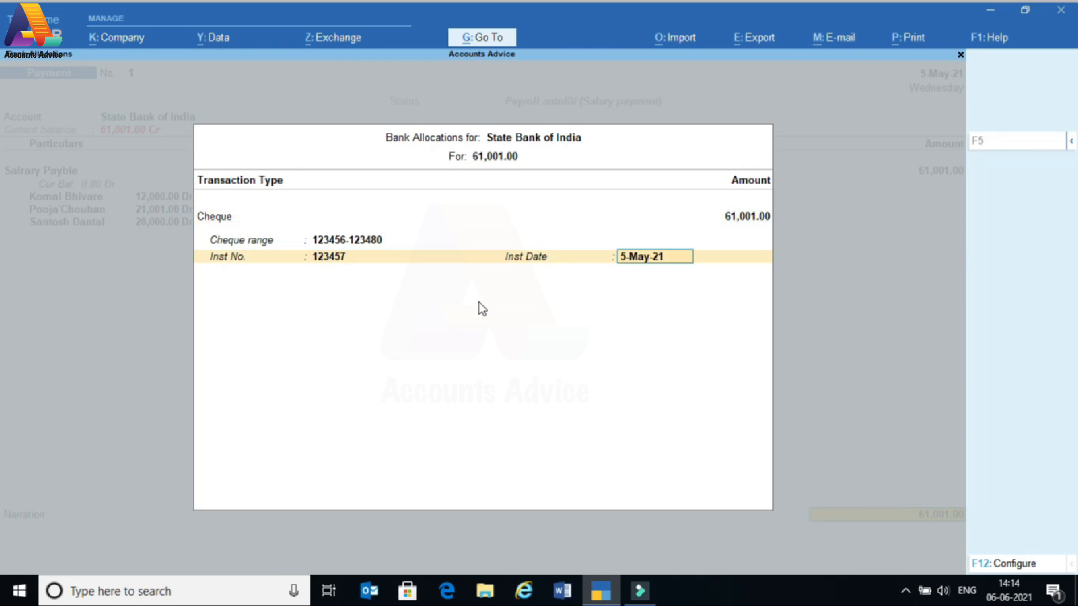
key(Return)
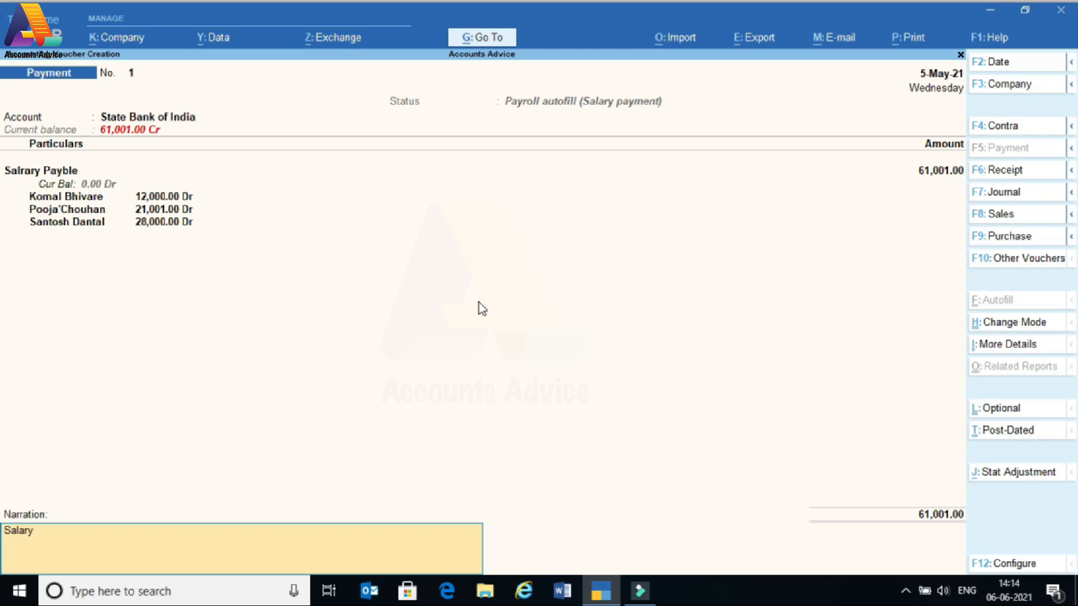
- Enter the narration "Salary Payment for the month of April 2021" and save the payment voucher
text(ment for the m)
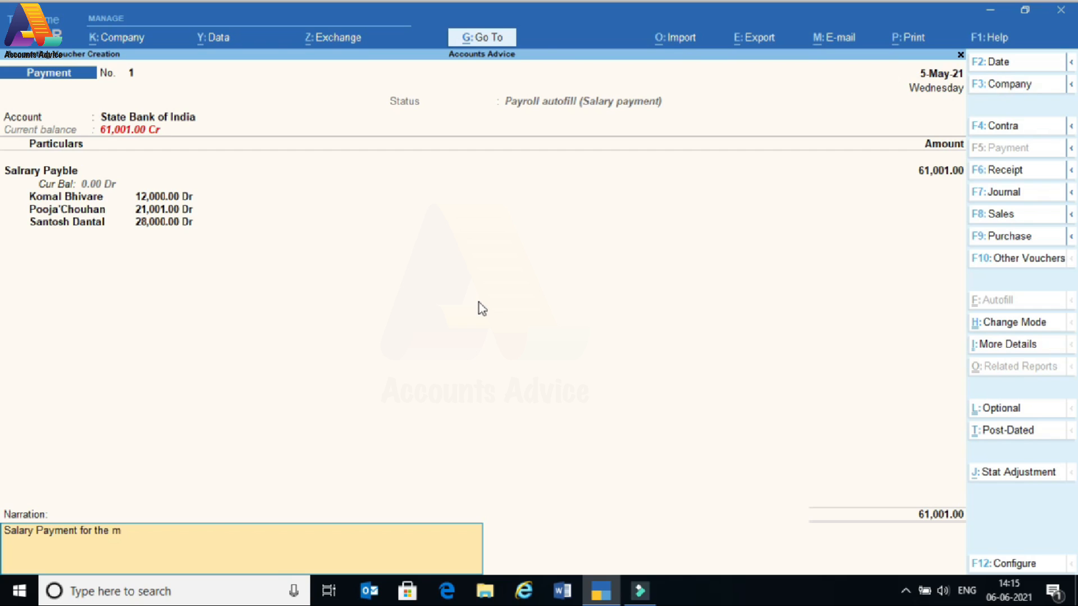
key(BackSpace)
key(BackSpace)
text(21)
key(Return)
key(Return)
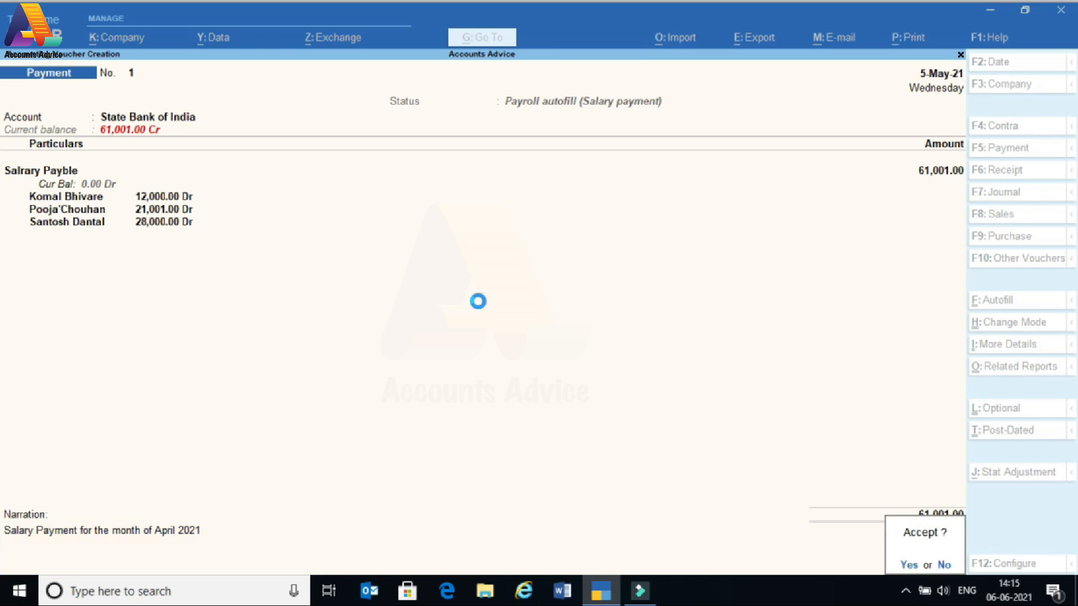
- Quit payment voucher entry and open the Payroll Reports under Display More Reports
key(Escape)
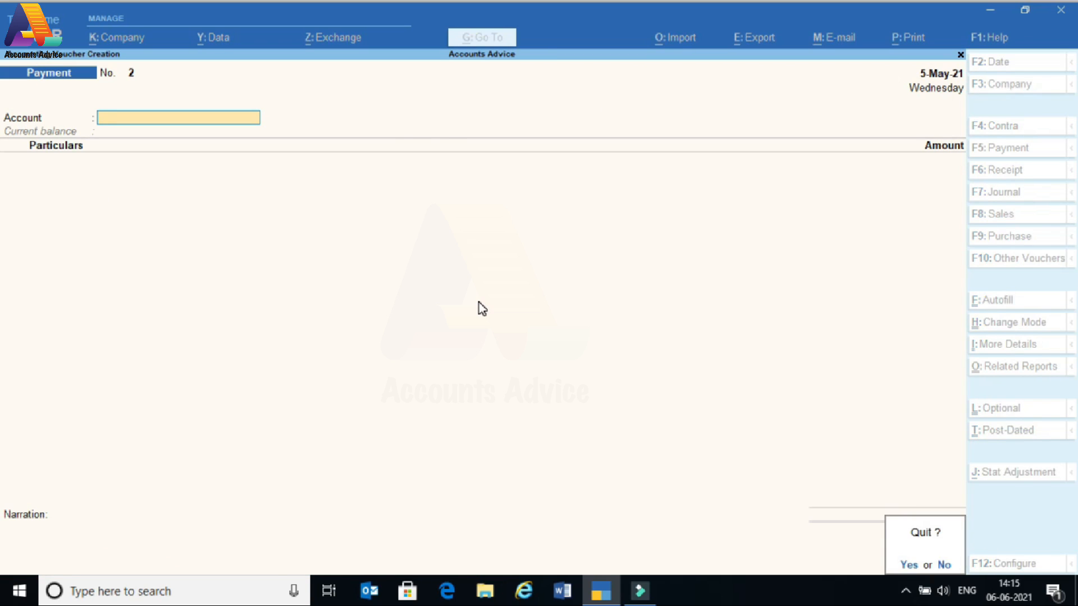
key(Return)
key(Down)
key(Down)
key(Down)
key(Down)
key(Down)
key(Down)
key(Down)
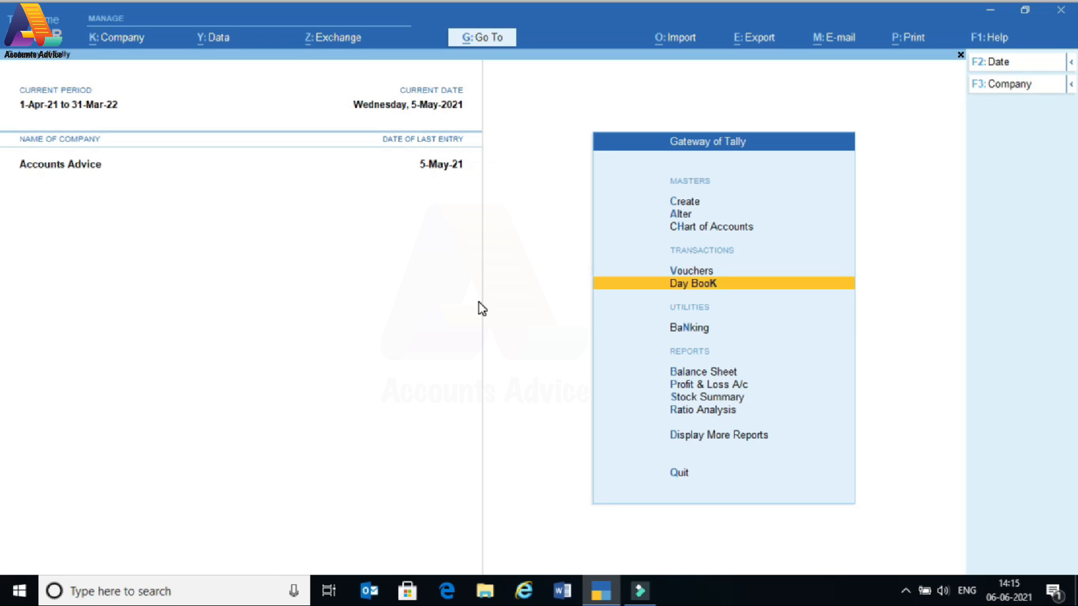
key(Return)
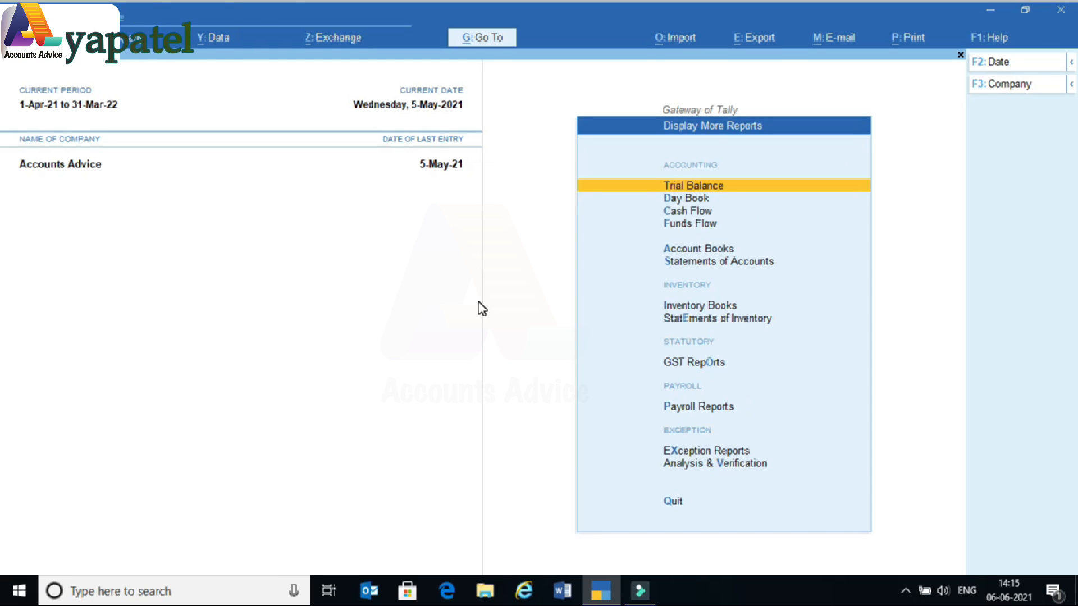
key(Down)
key(Down)
key(Down)
key(Down)
key(Down)
key(Down)
key(Down)
key(Down)
key(Down)
key(Down)
key(Up)
key(Up)
key(Down)
key(Return)
- Dismiss the Pay Slip employee selection and open the Payment Advice print settings instead
key(Return)
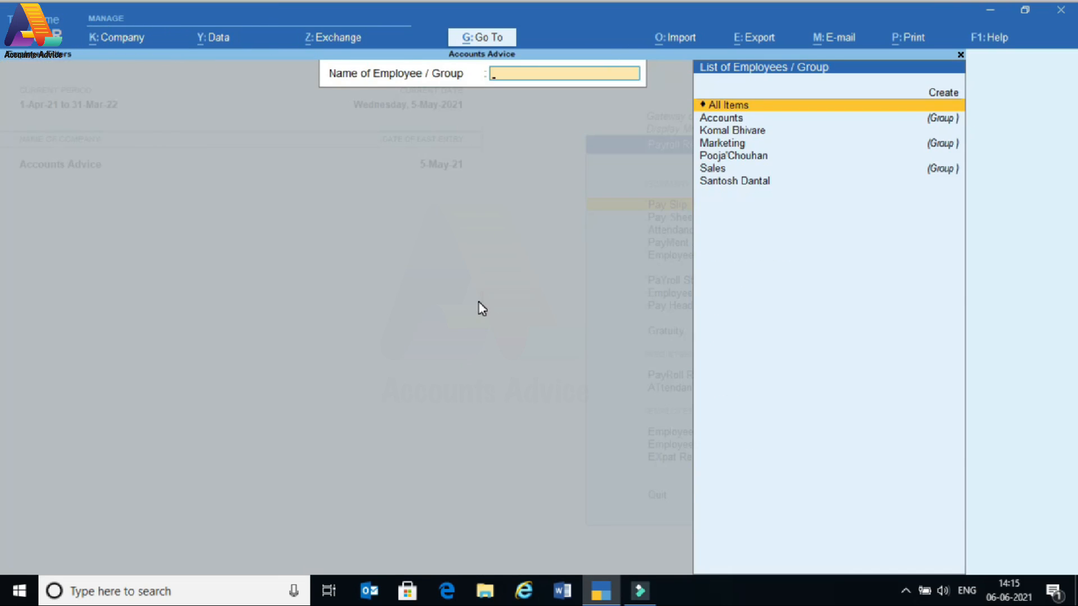
key(Escape)
key(Down)
key(Down)
key(Down)
key(Return)
key(Return)
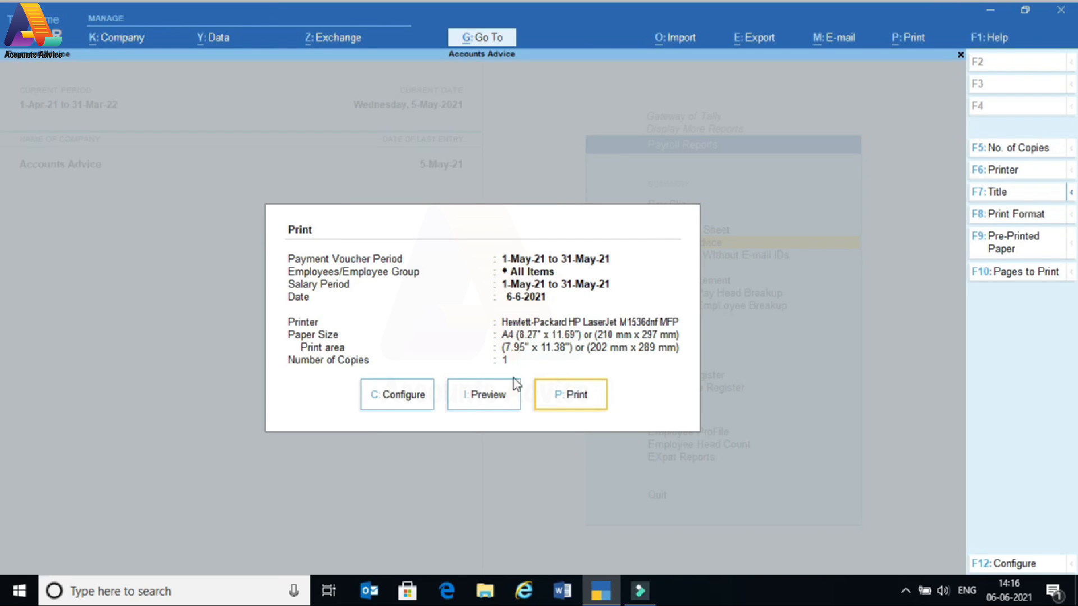
- Configure the Payment Advice with a salary period from 1-4-2021 to 30-4-2021 and accept the print configuration
click(380, 399)
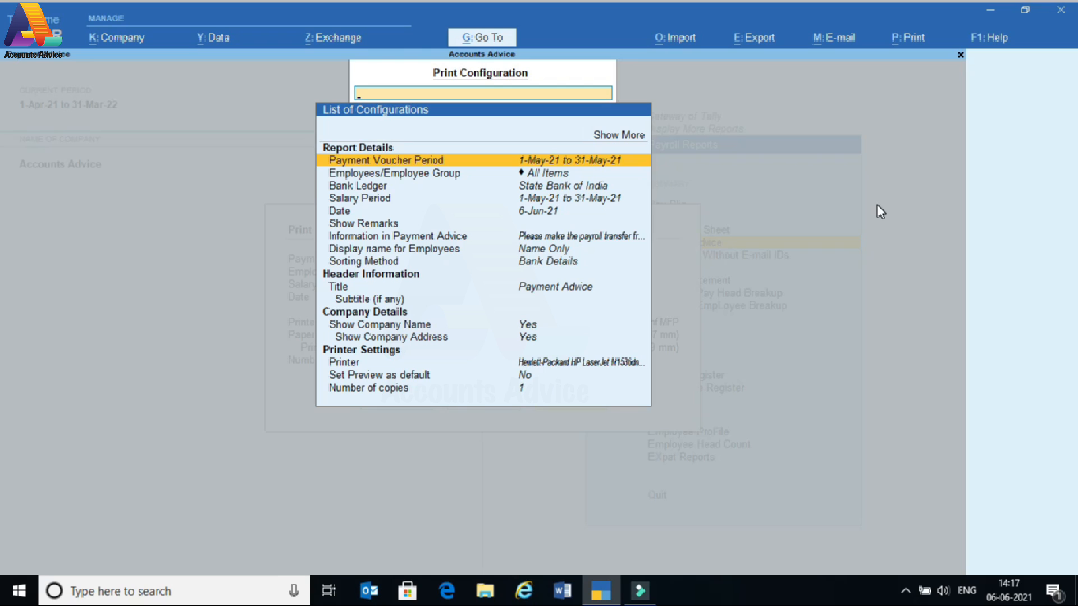
key(Down)
key(Down)
key(Down)
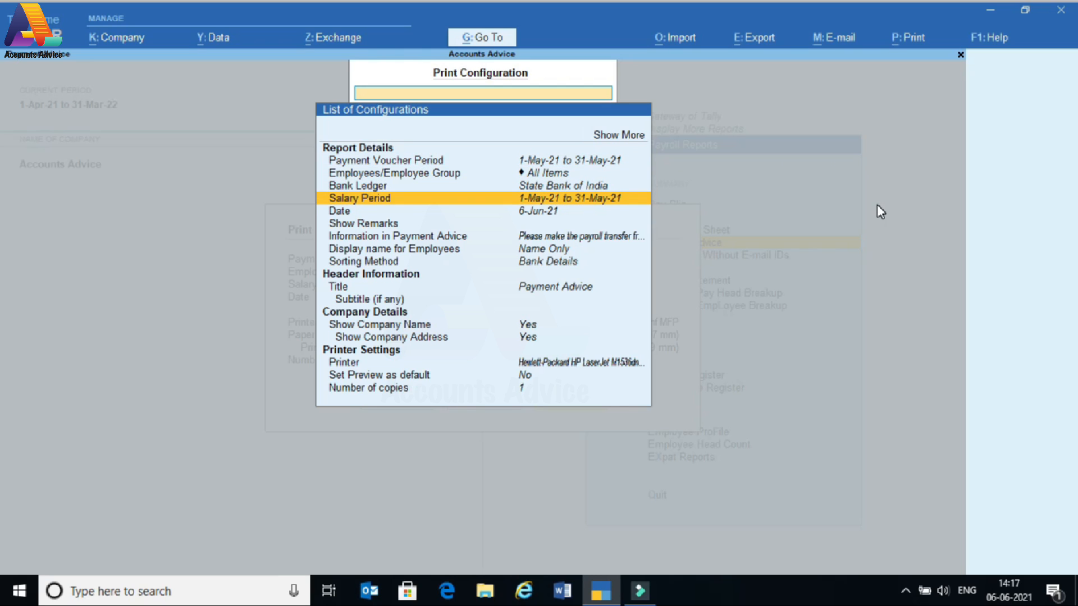
key(Up)
key(Up)
key(Up)
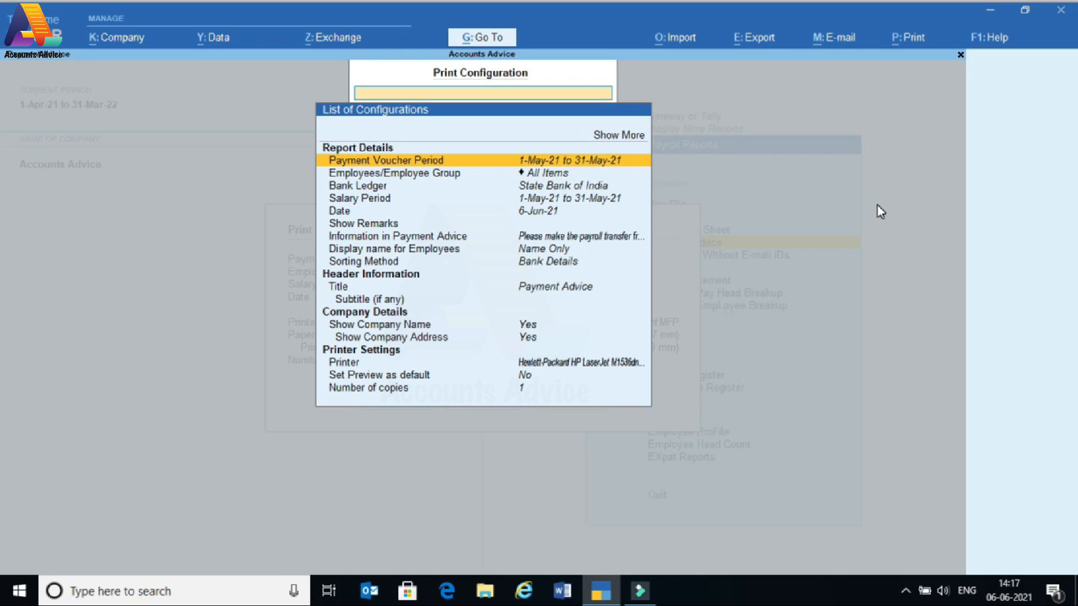
key(Down)
key(Down)
key(Down)
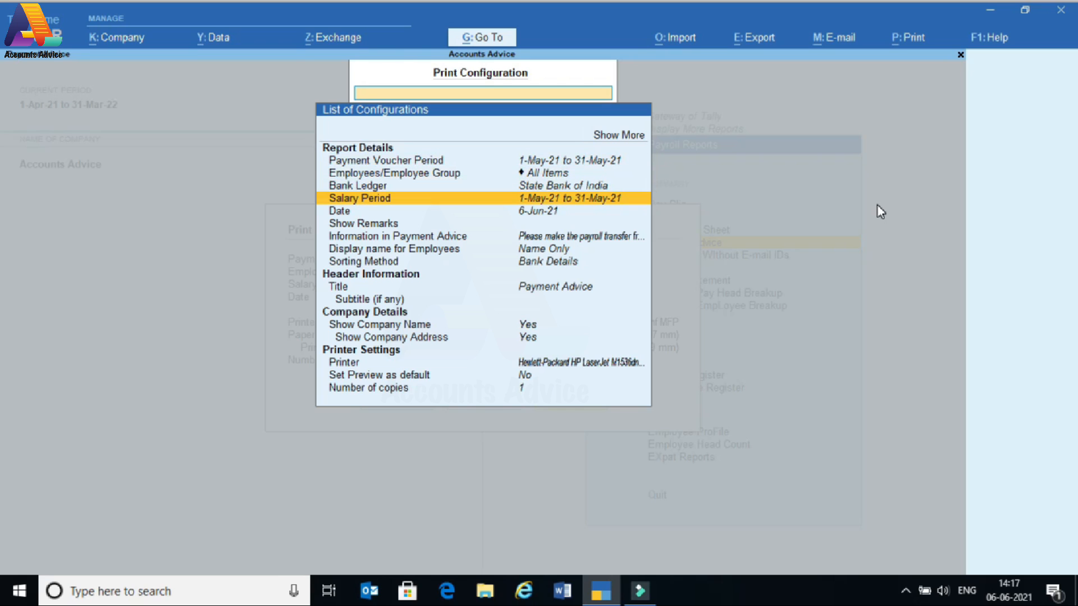
key(Return)
text(1-4-)
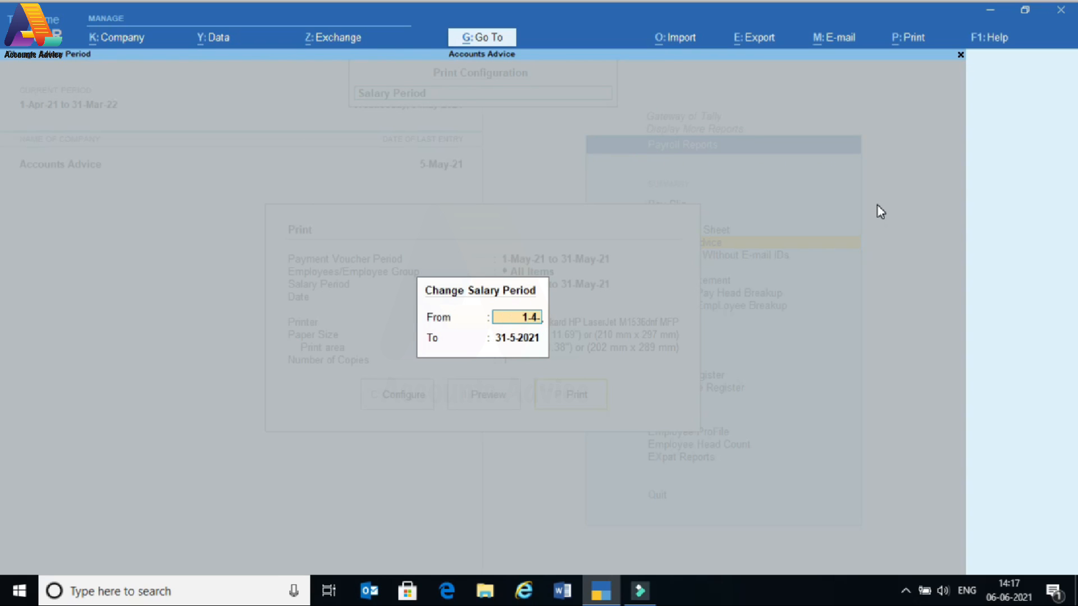
key(Return)
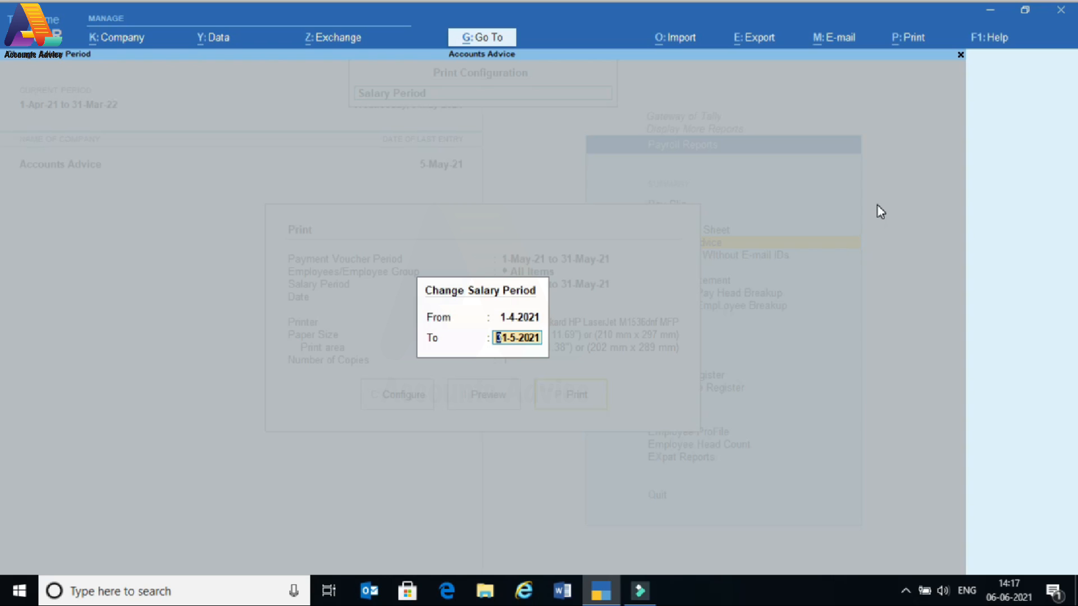
text(30-4)
key(Return)
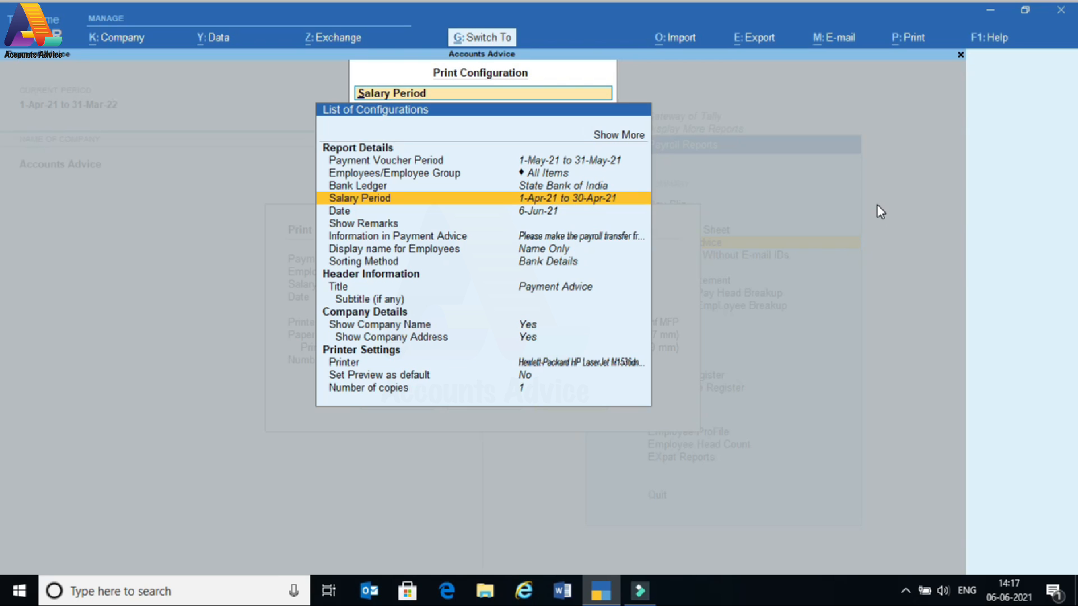
key(ctrl+a)
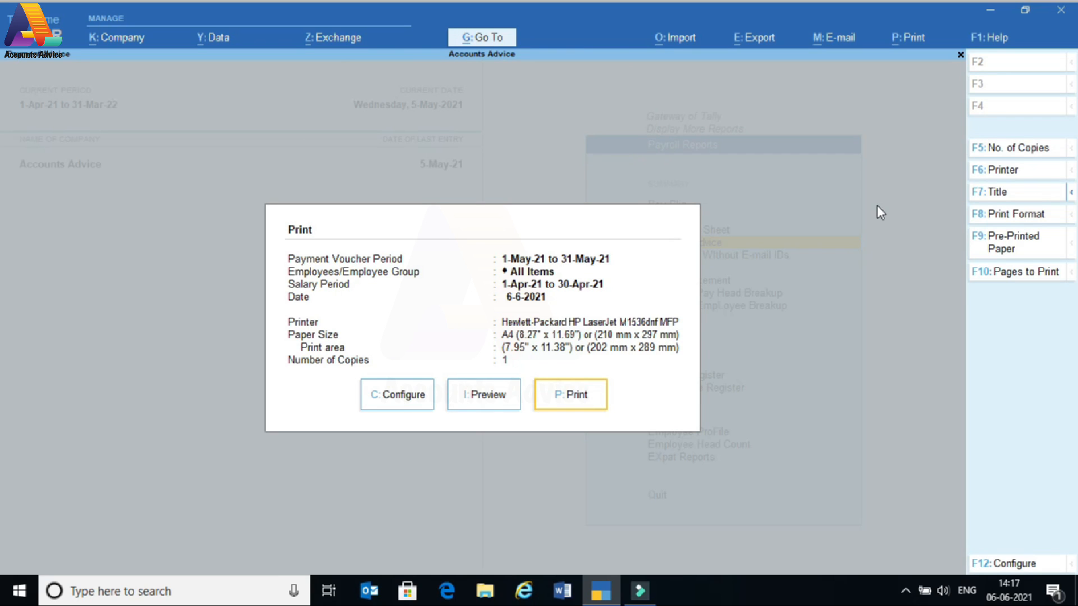
- Preview the Payment Advice at enlarged size and examine the bank addressee, employee accounts and amounts, total and signatory block
click(496, 396)
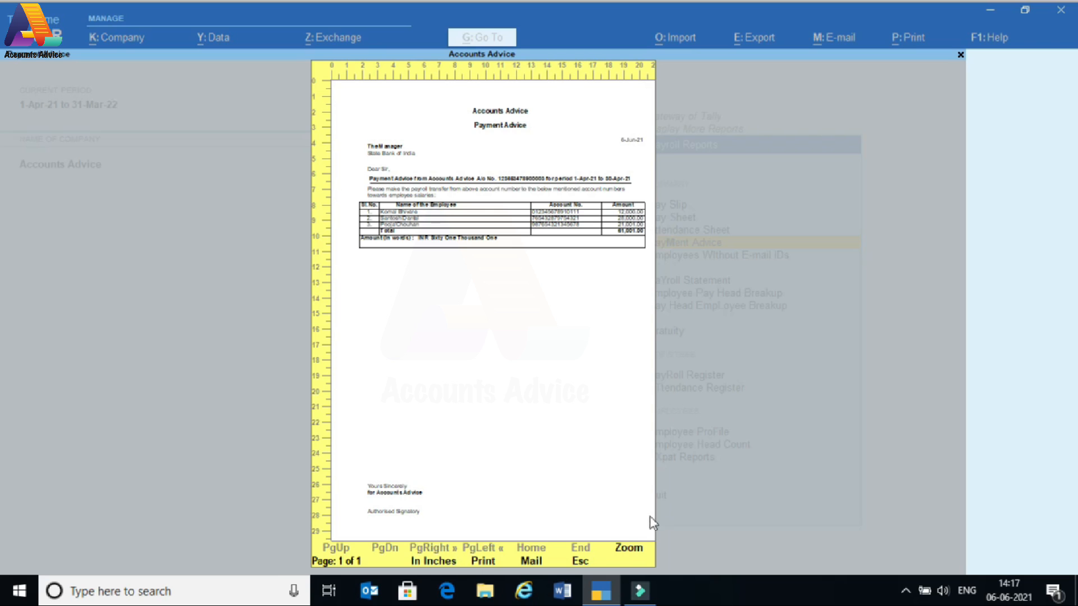
click(638, 552)
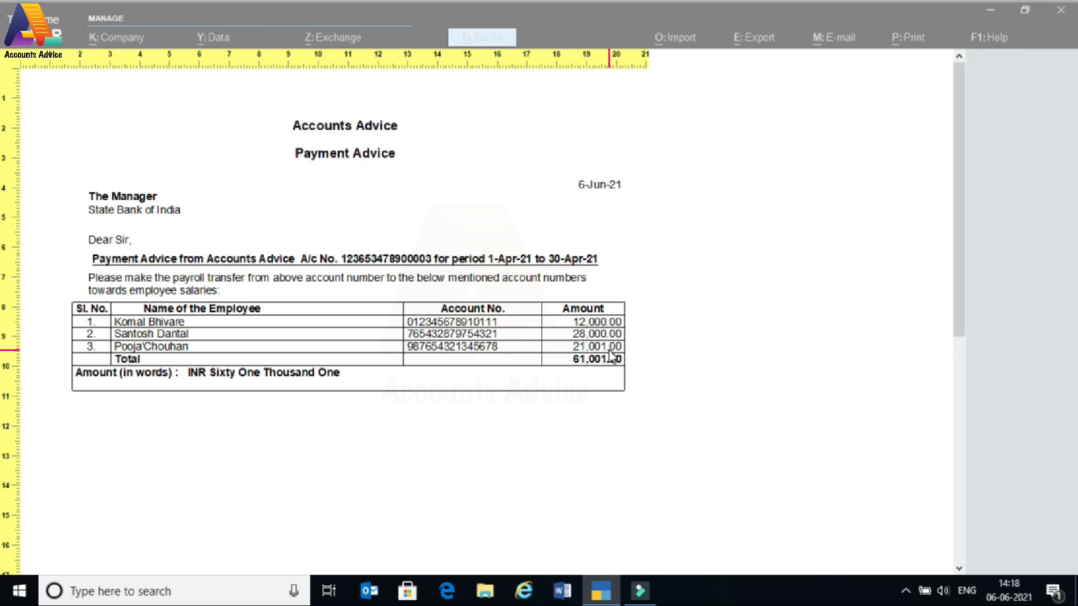
scroll(708, 430, down, 1)
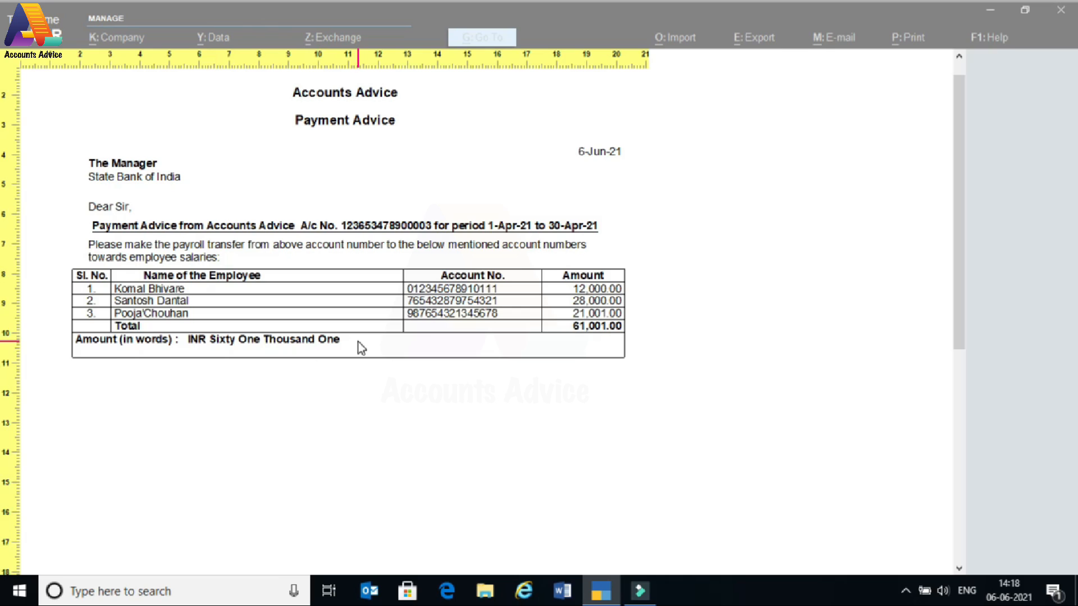
scroll(672, 418, down, 3)
scroll(634, 437, down, 5)
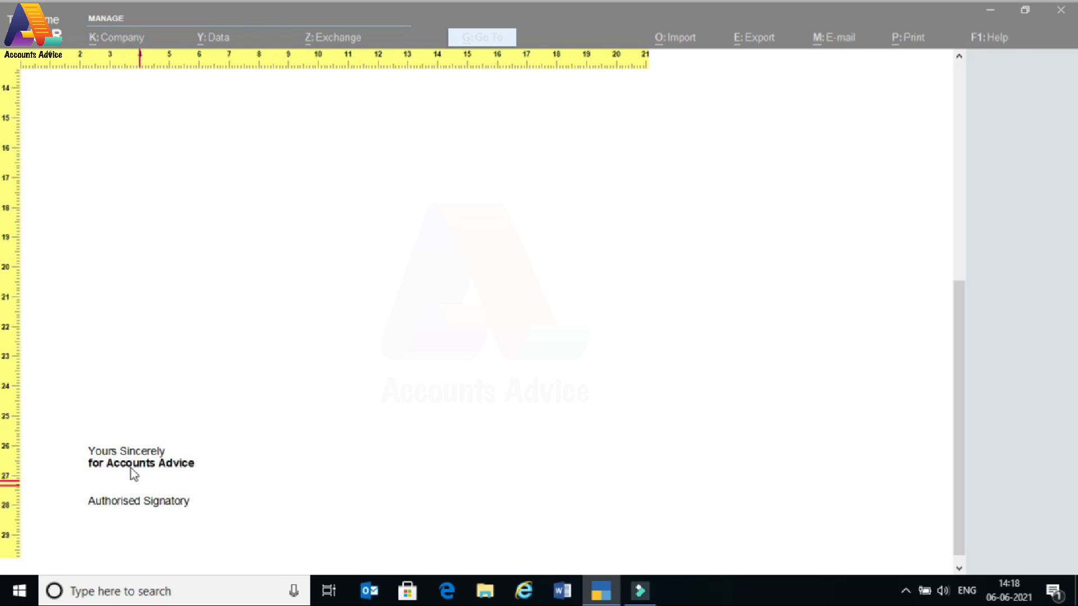
scroll(469, 466, up, 5)
scroll(469, 463, up, 4)
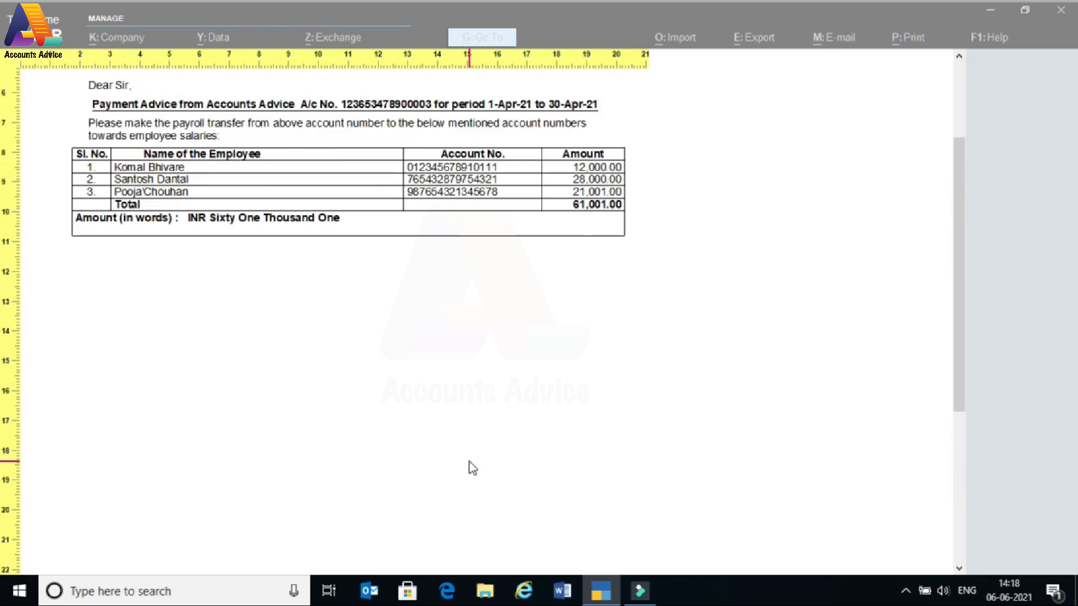
- Close the Payment Advice preview and print settings without printing, and return to the Gateway of Tally
key(Escape)
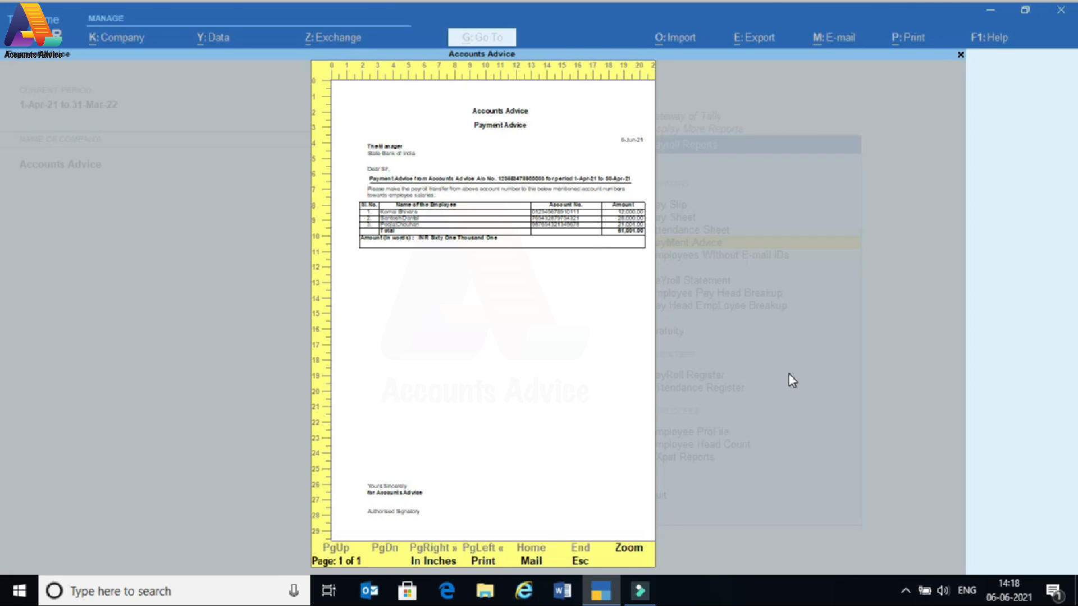
key(Escape)
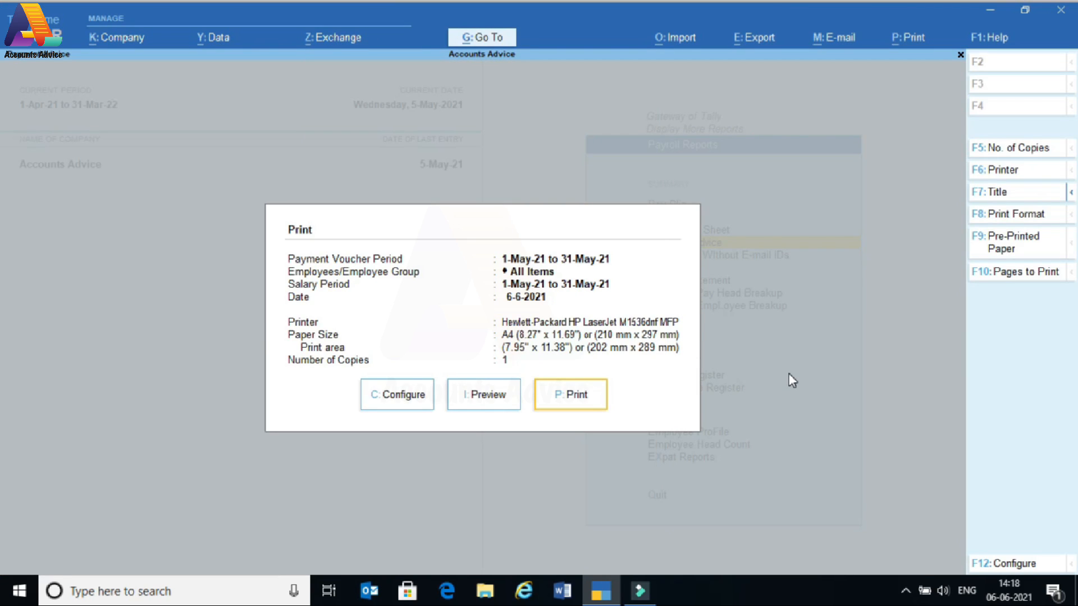
key(Escape)
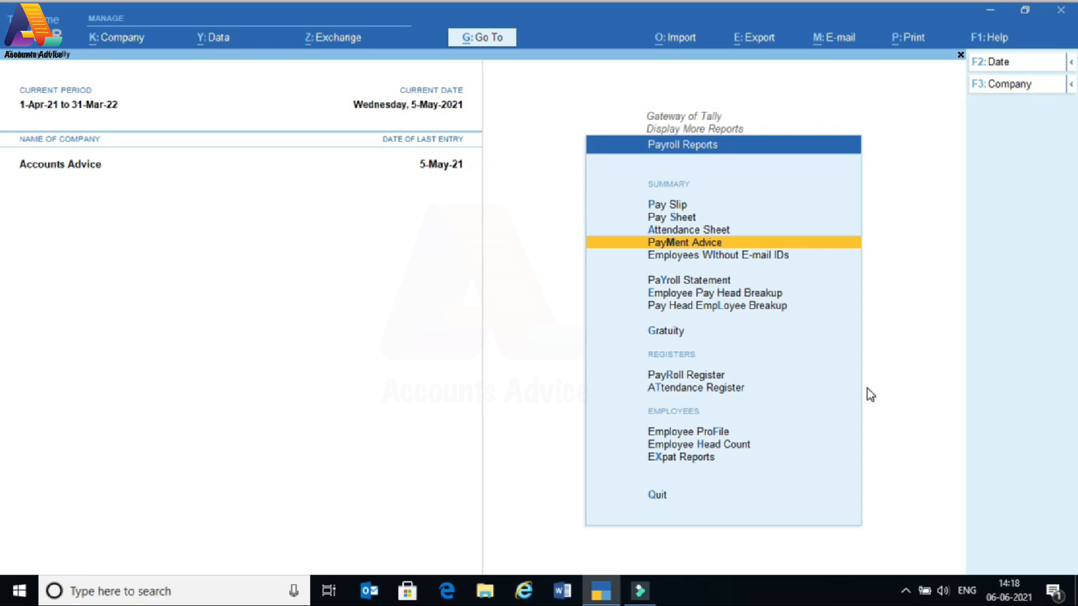
key(Escape)
key(Escape)
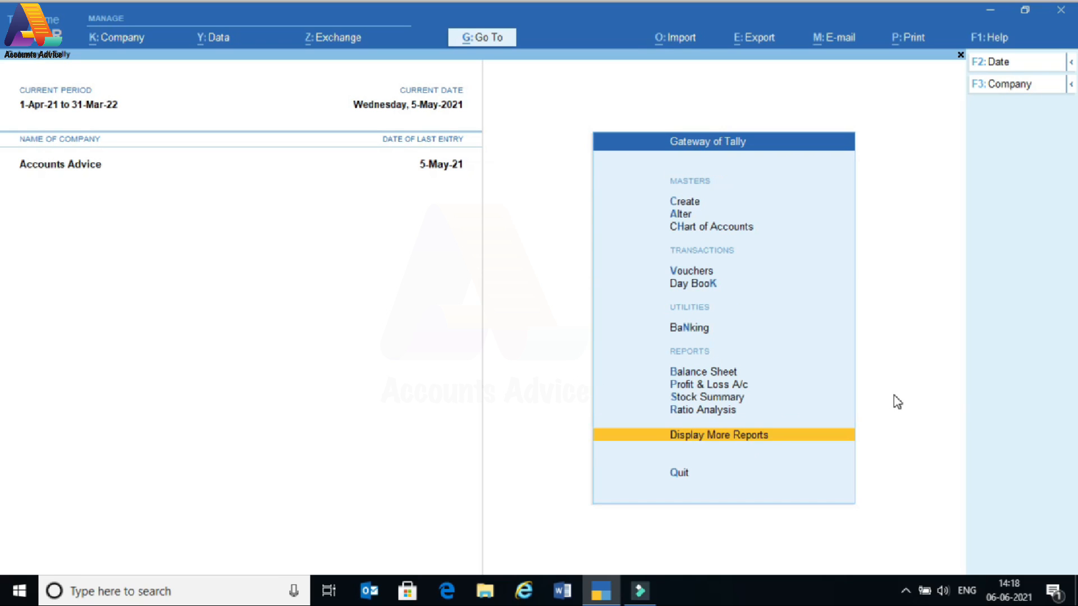